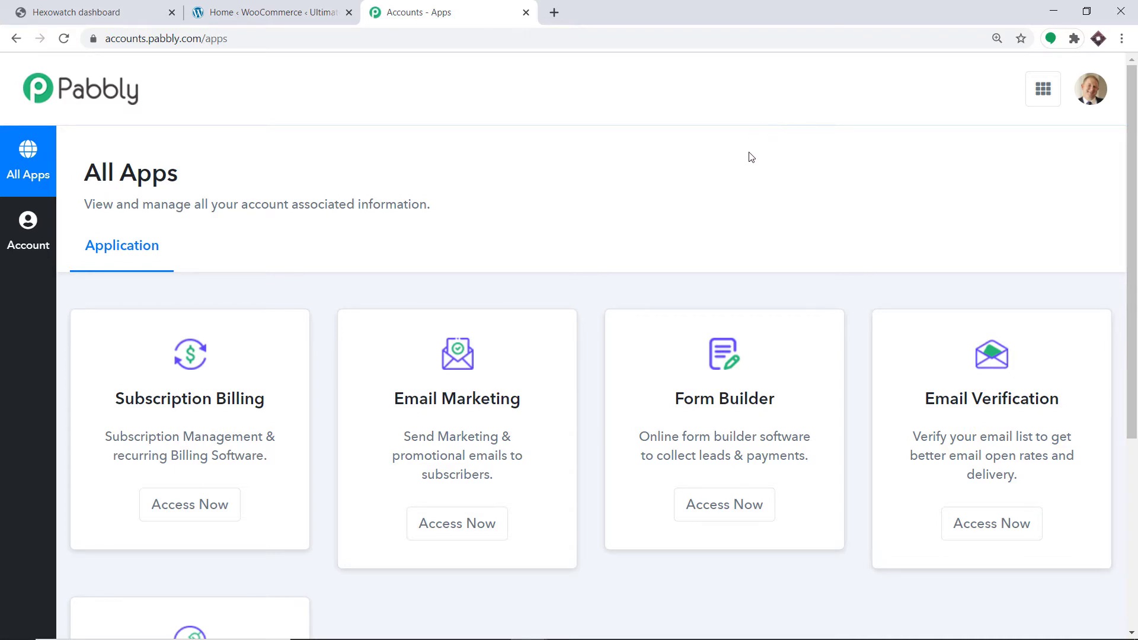
# Open Pabbly Connect and create a workflow named "Hexowatch To ClickUp"
pyautogui.scroll(-5, 750, 156)
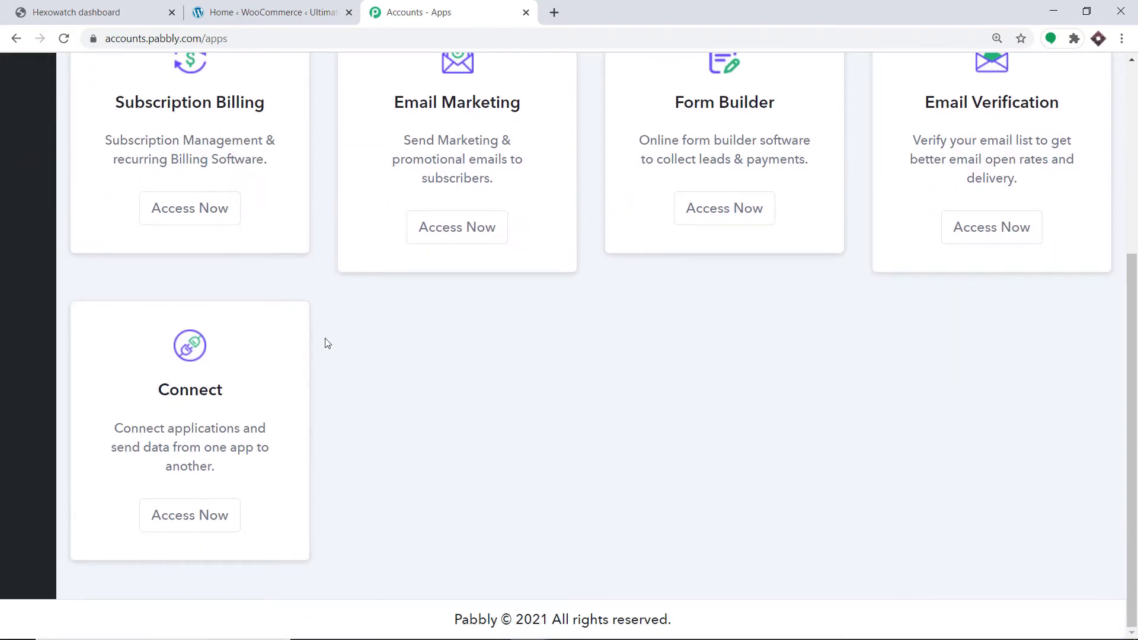
pyautogui.click(191, 517)
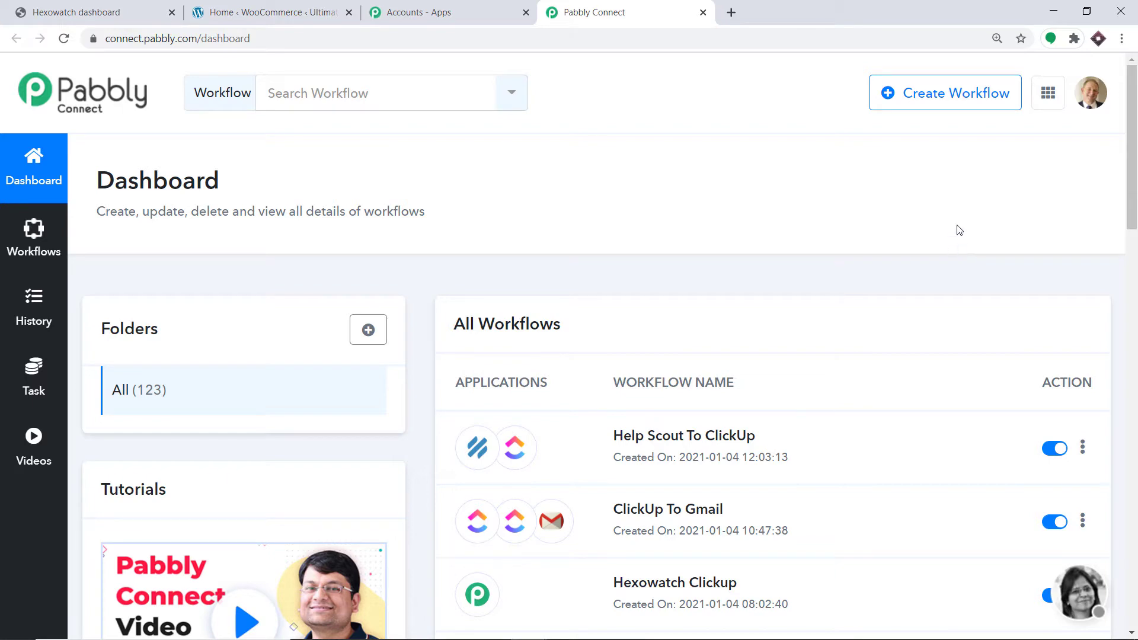
pyautogui.click(944, 107)
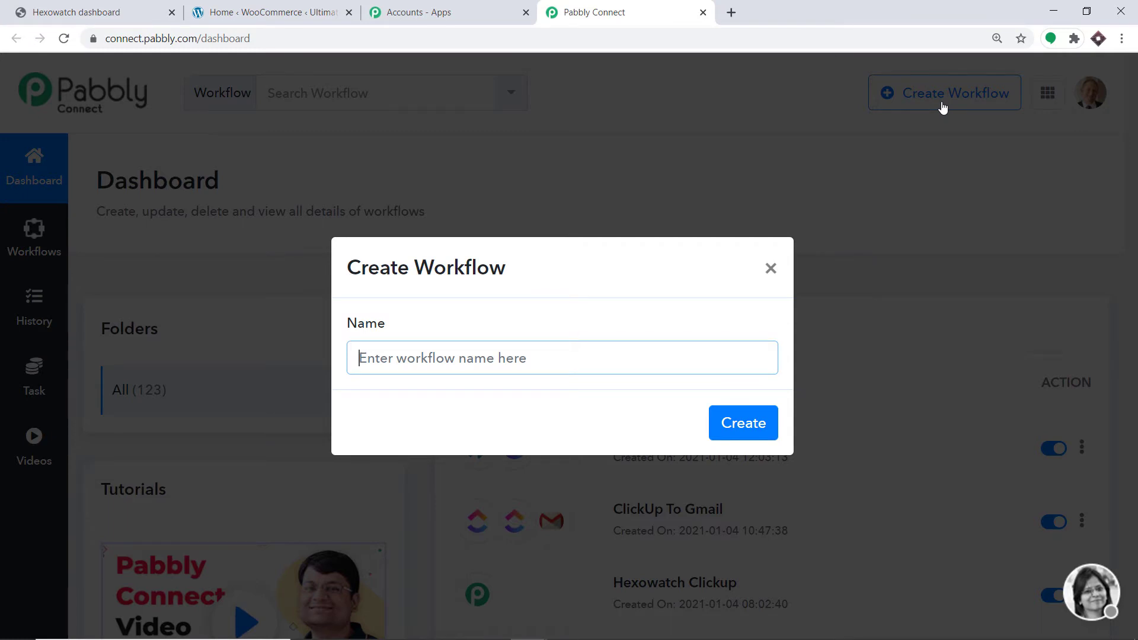
pyautogui.write('Hexowat')
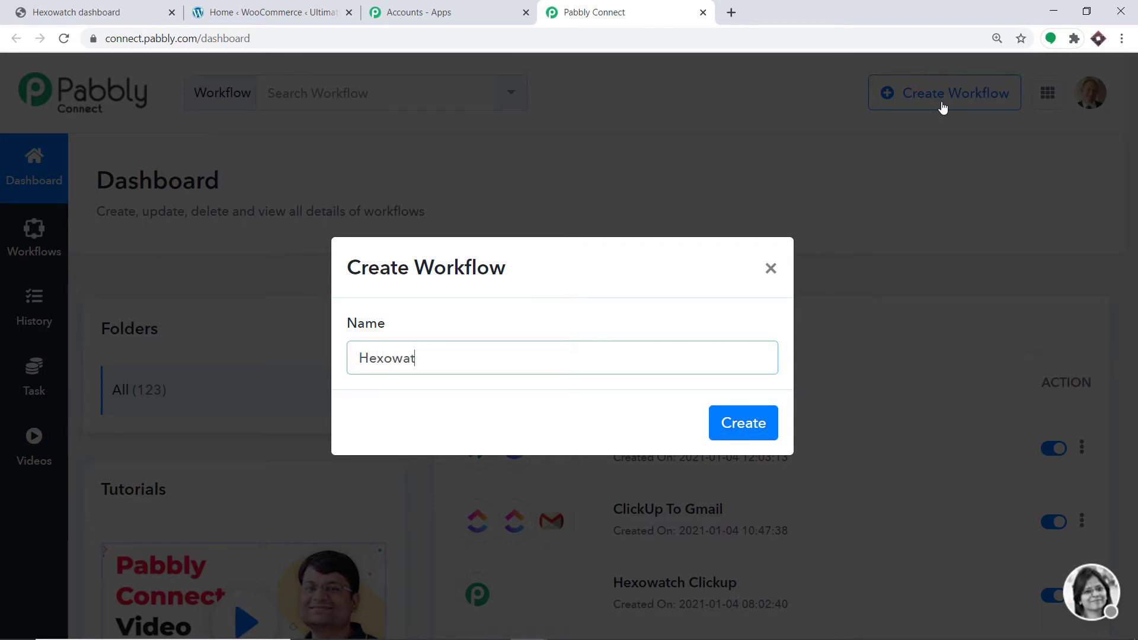
pyautogui.write('ch To ClickUp')
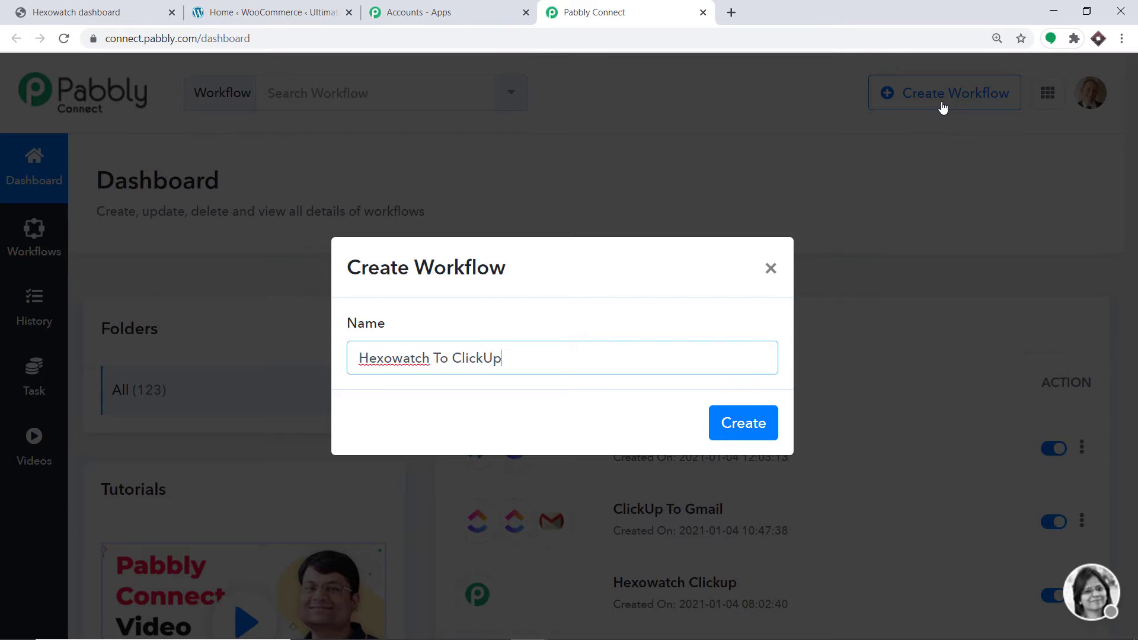
pyautogui.click(751, 426)
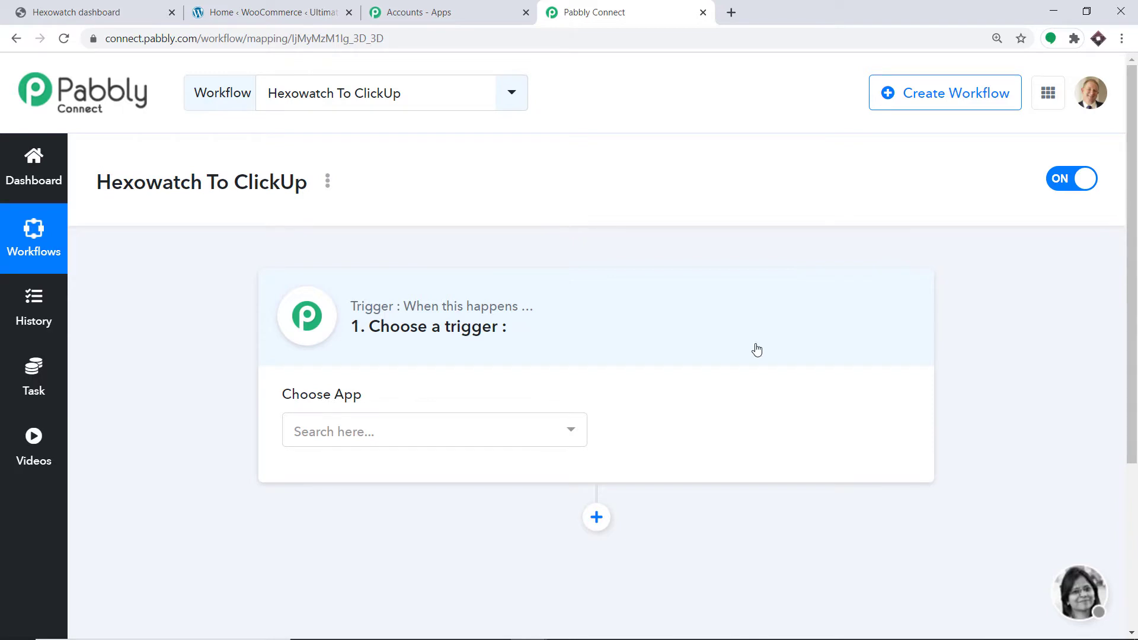
# Set the workflow's trigger app to Hexowatch with New Event as the trigger event
pyautogui.click(458, 421)
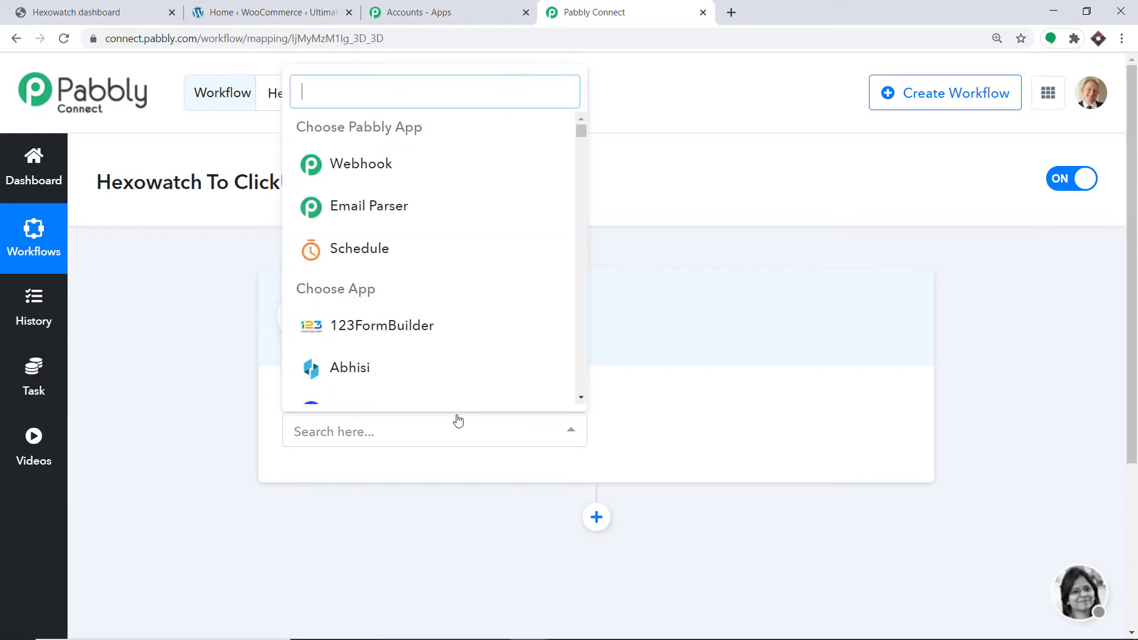
pyautogui.write('he')
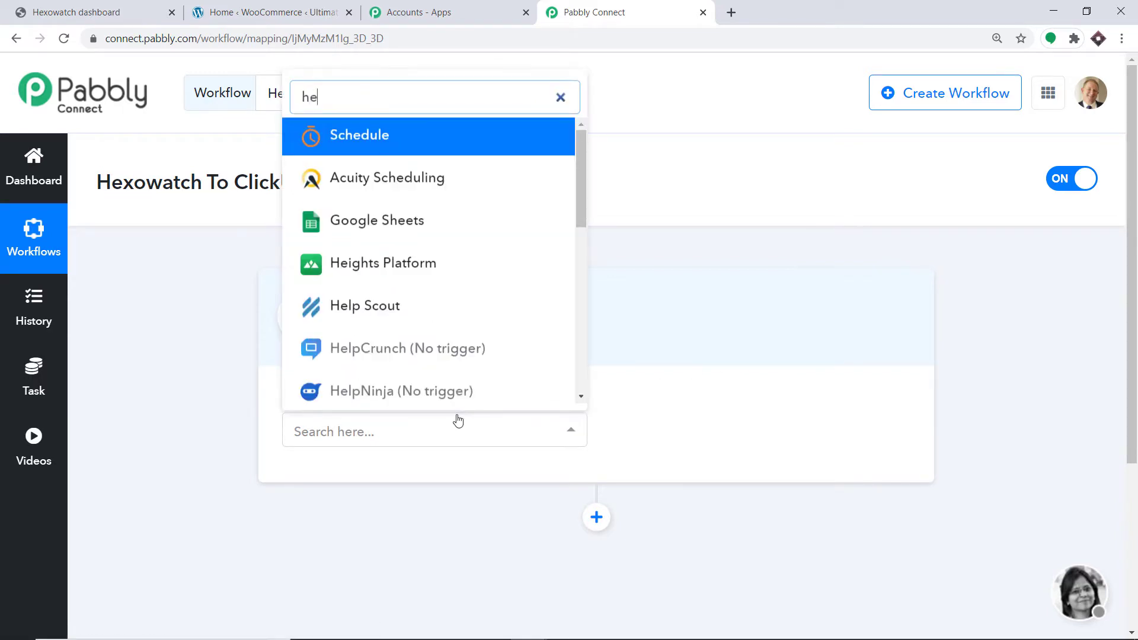
pyautogui.write('xow')
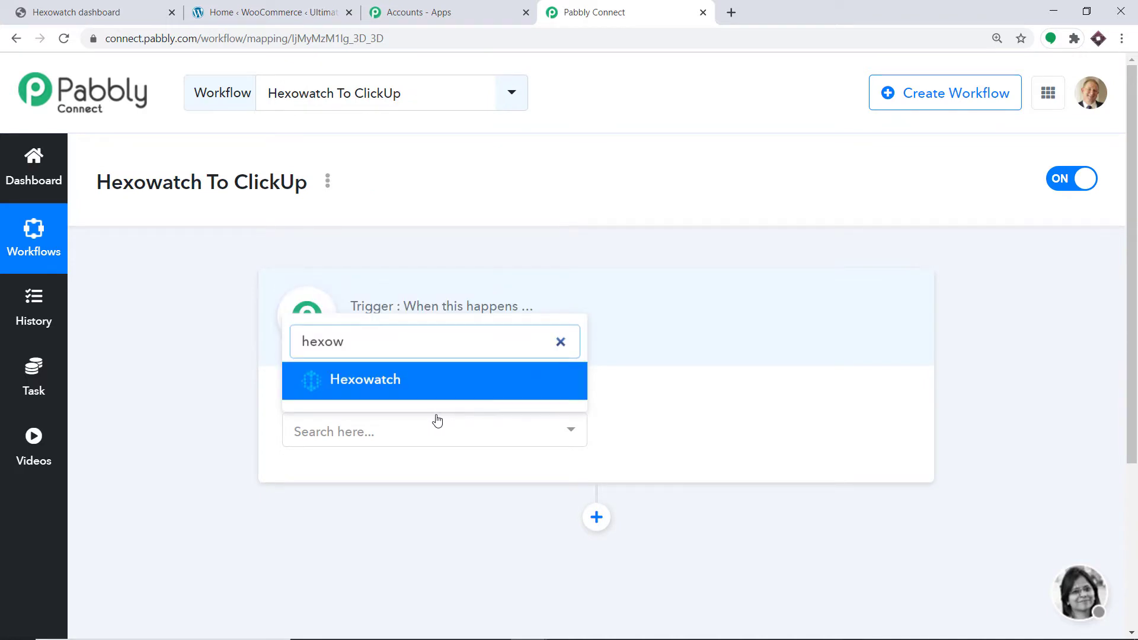
pyautogui.click(433, 379)
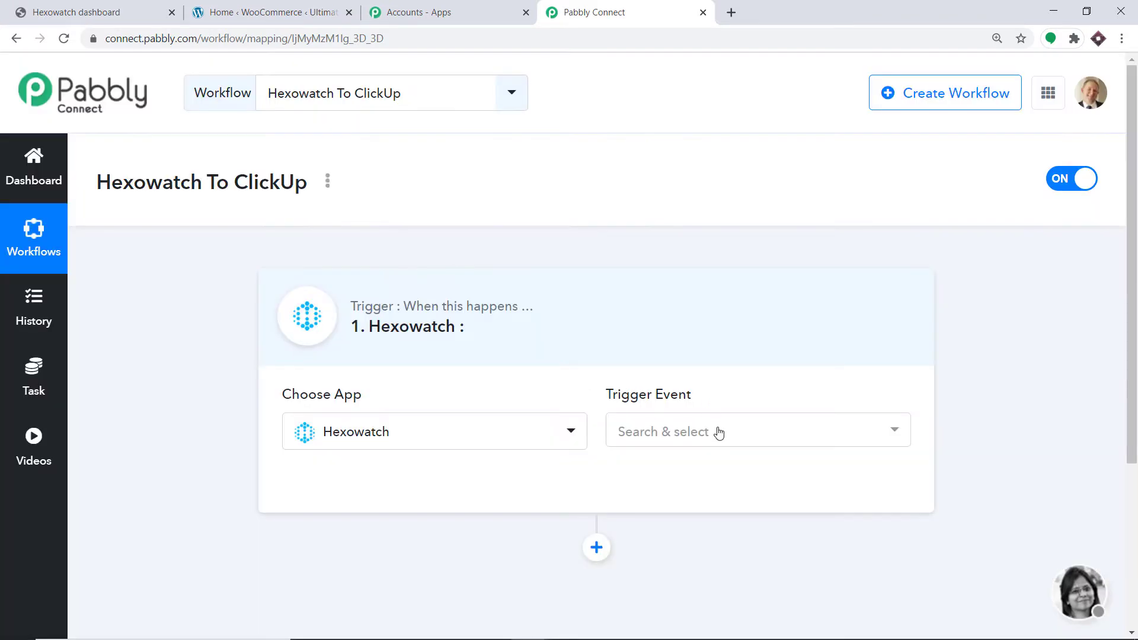
pyautogui.click(719, 436)
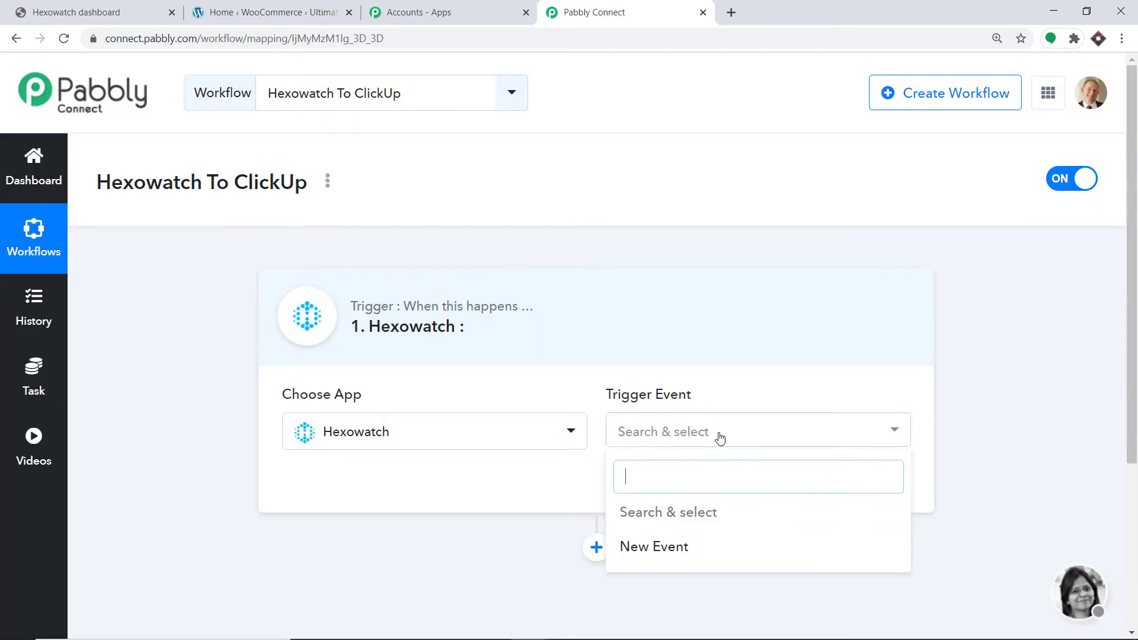
pyautogui.click(711, 547)
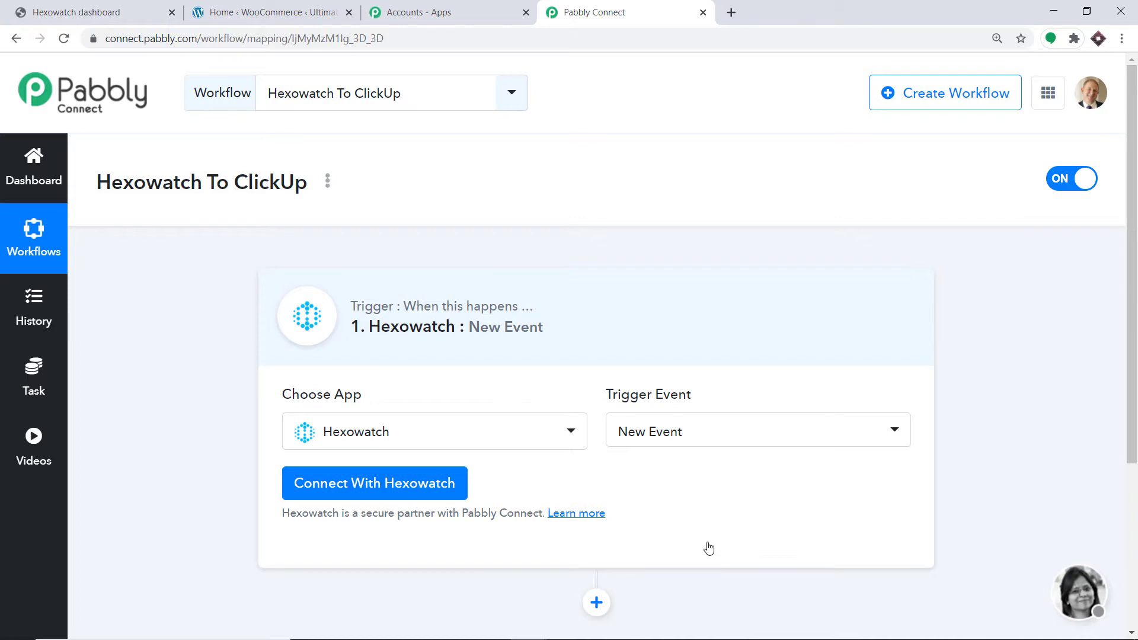
pyautogui.click(703, 445)
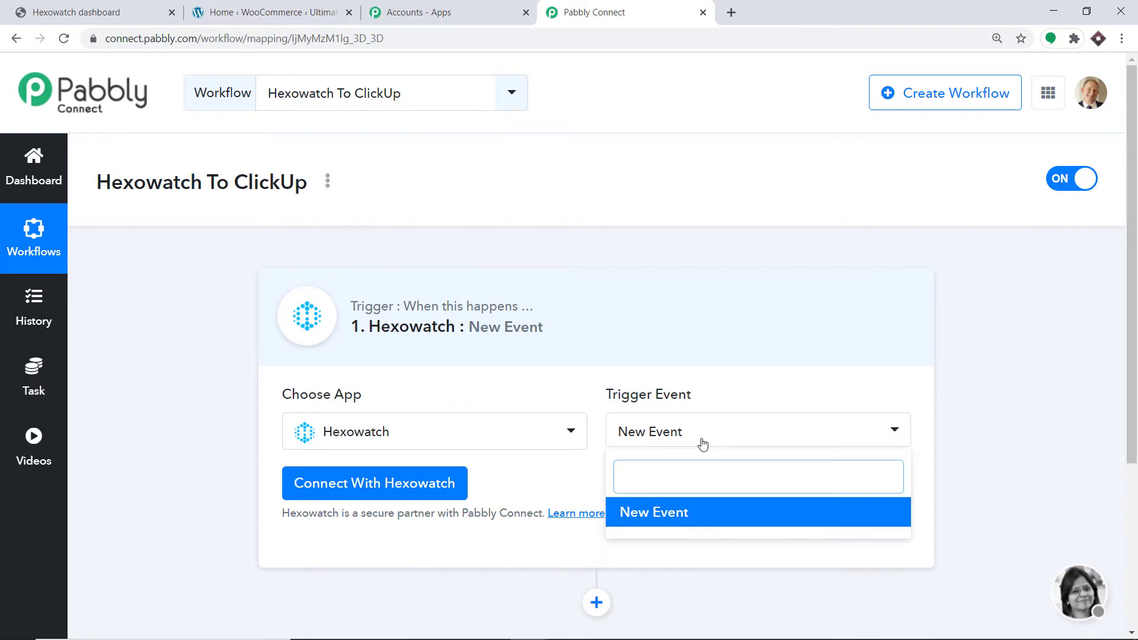
pyautogui.click(560, 552)
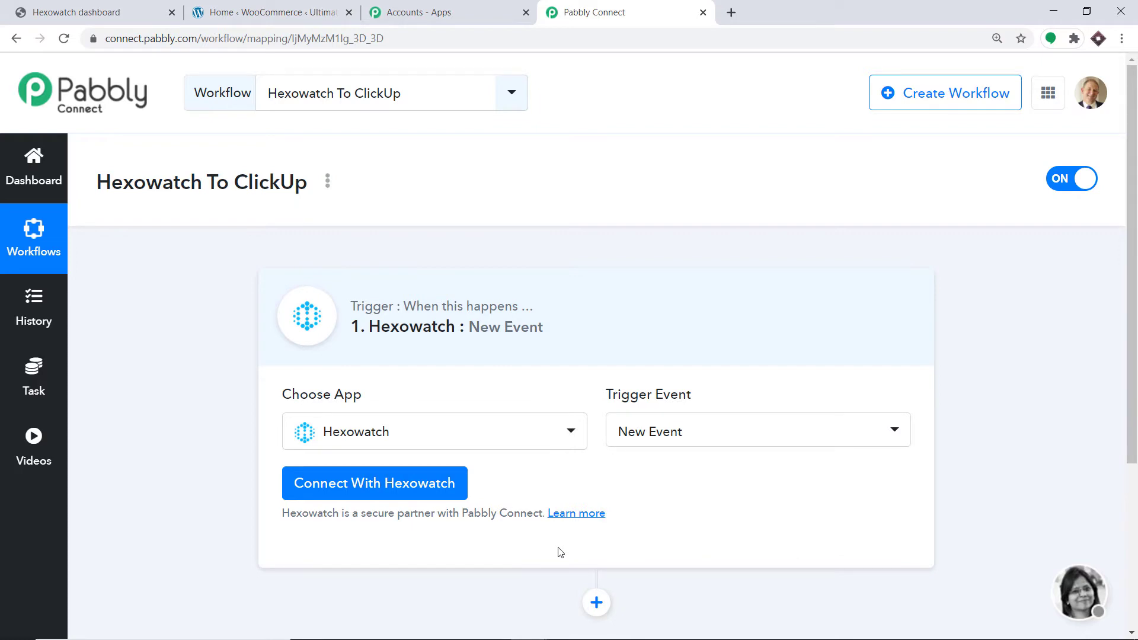
# Switch to the WordPress admin and add a new page titled "Hexowatch Monitoring and Testing"
pyautogui.click(335, 10)
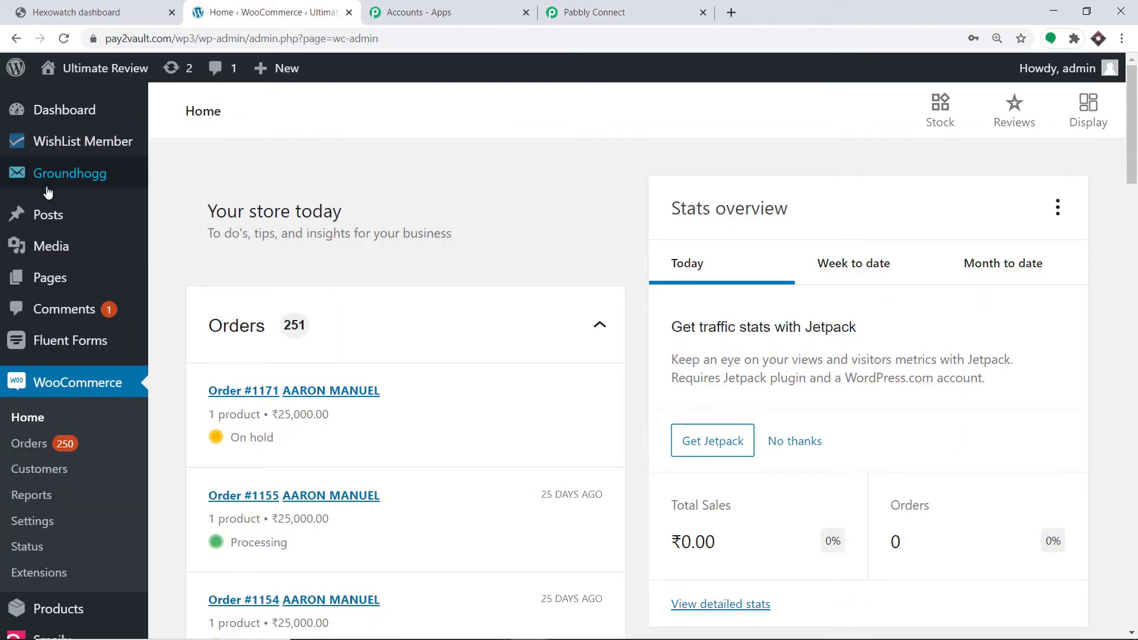
pyautogui.moveTo(69, 280)
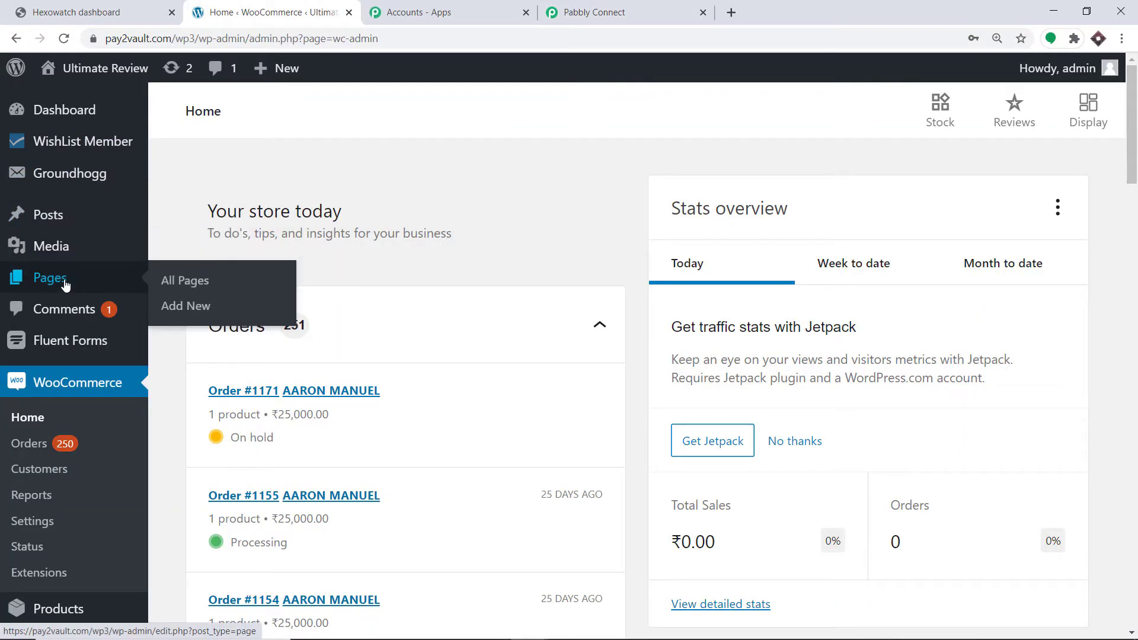
pyautogui.click(208, 307)
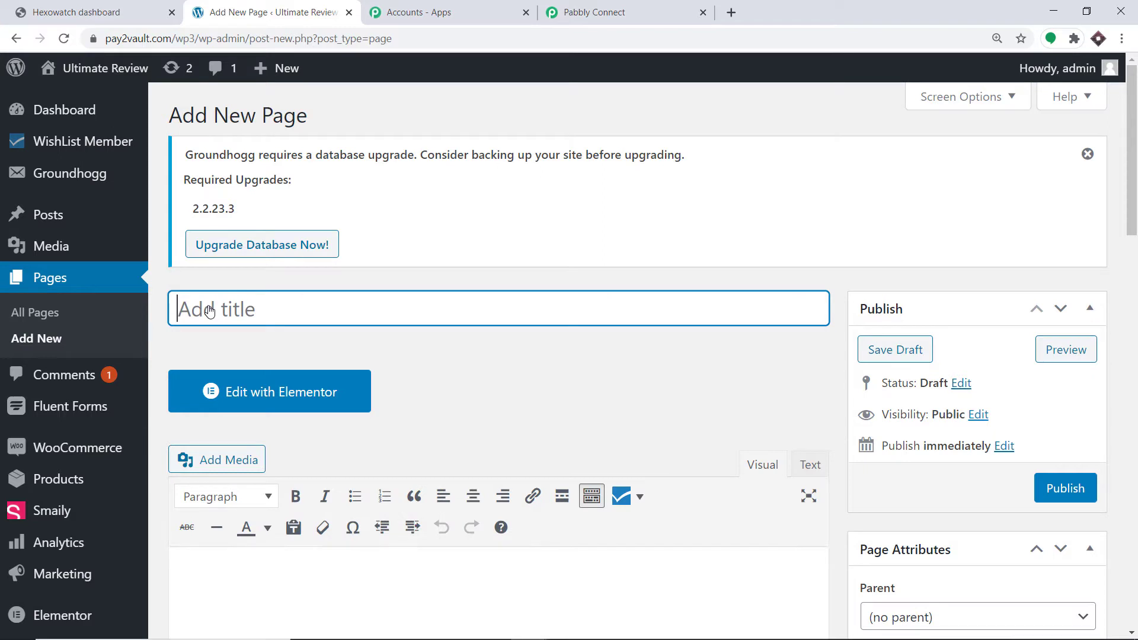
pyautogui.write('Hex')
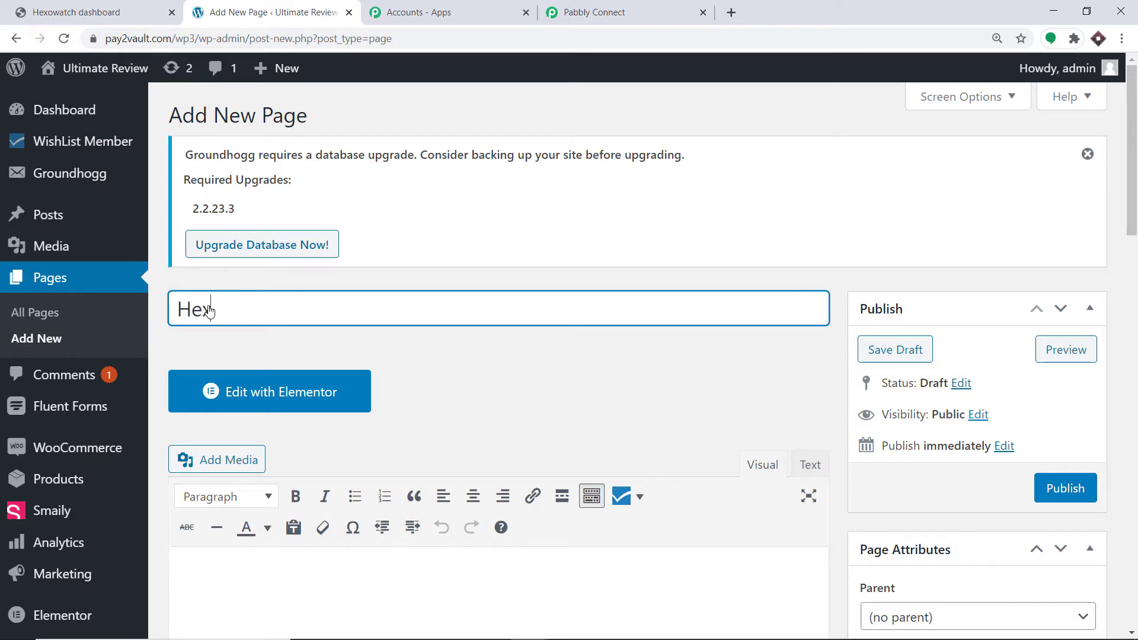
pyautogui.write('owatch Mo')
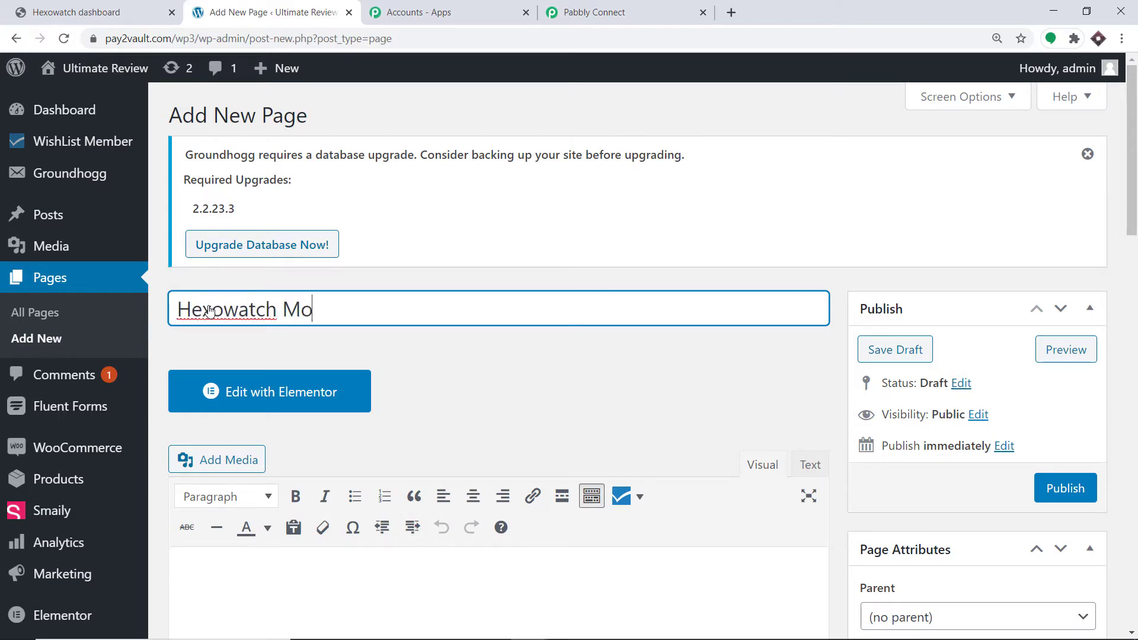
pyautogui.write('nitoring')
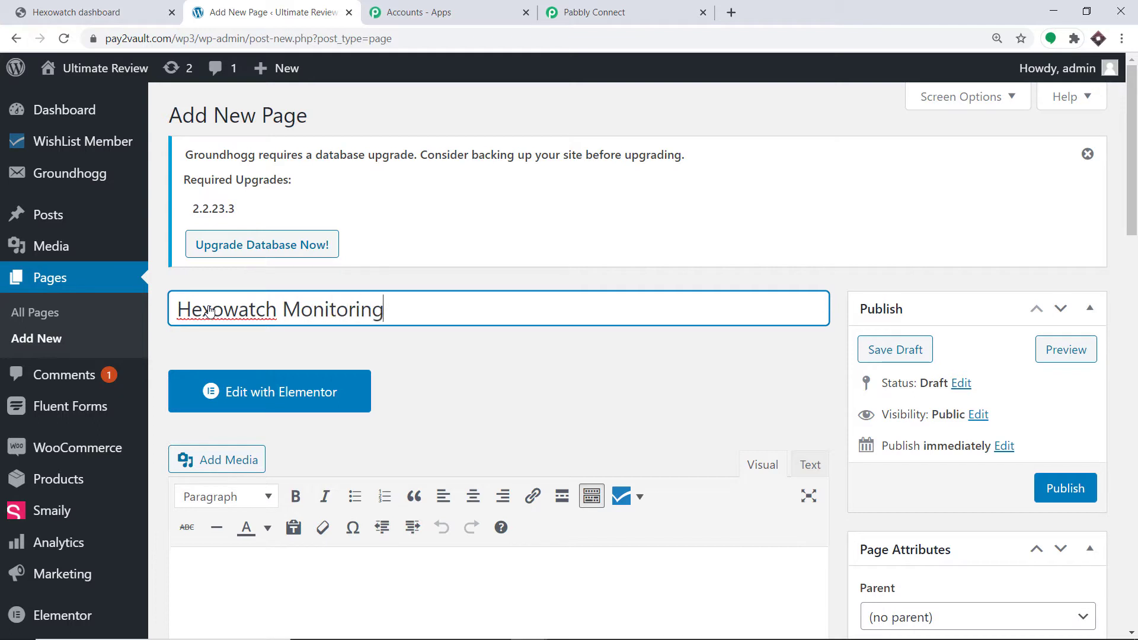
pyautogui.write(' and Testing')
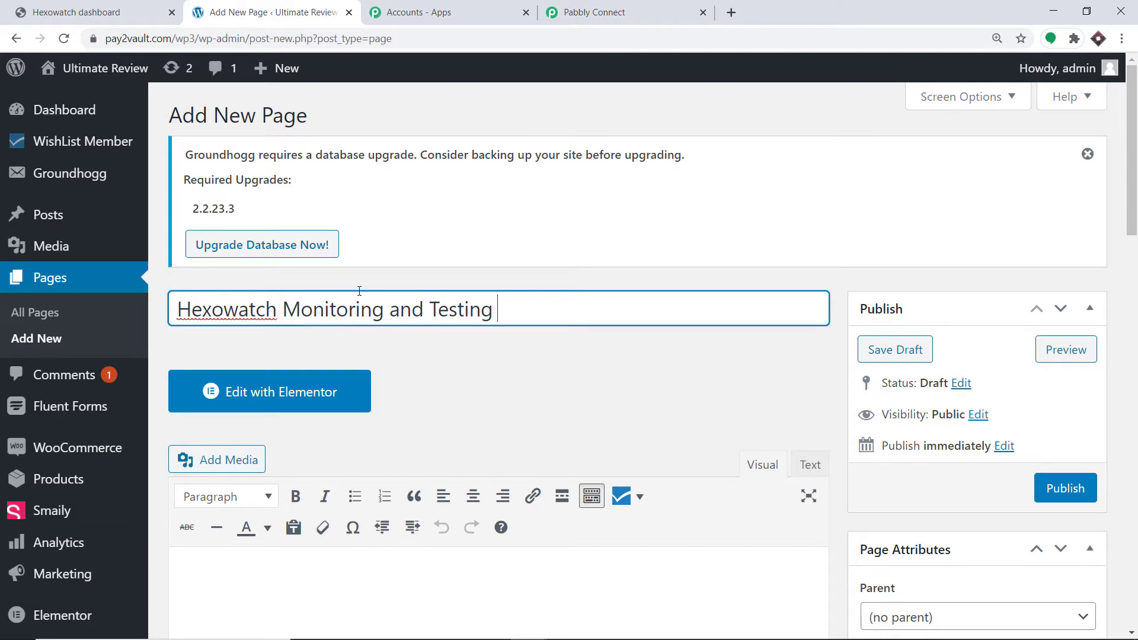
# Enter "Godzilla is the King of the world" as the new page's body text
pyautogui.scroll(-3, 359, 291)
pyautogui.click(273, 448)
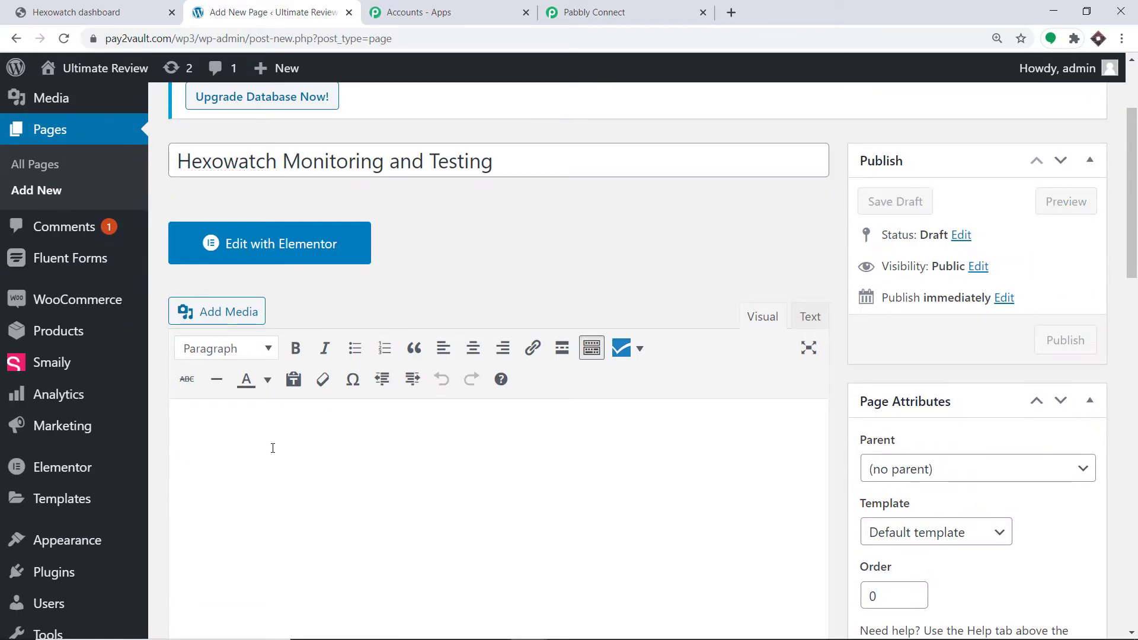
pyautogui.write('Godzilla is the')
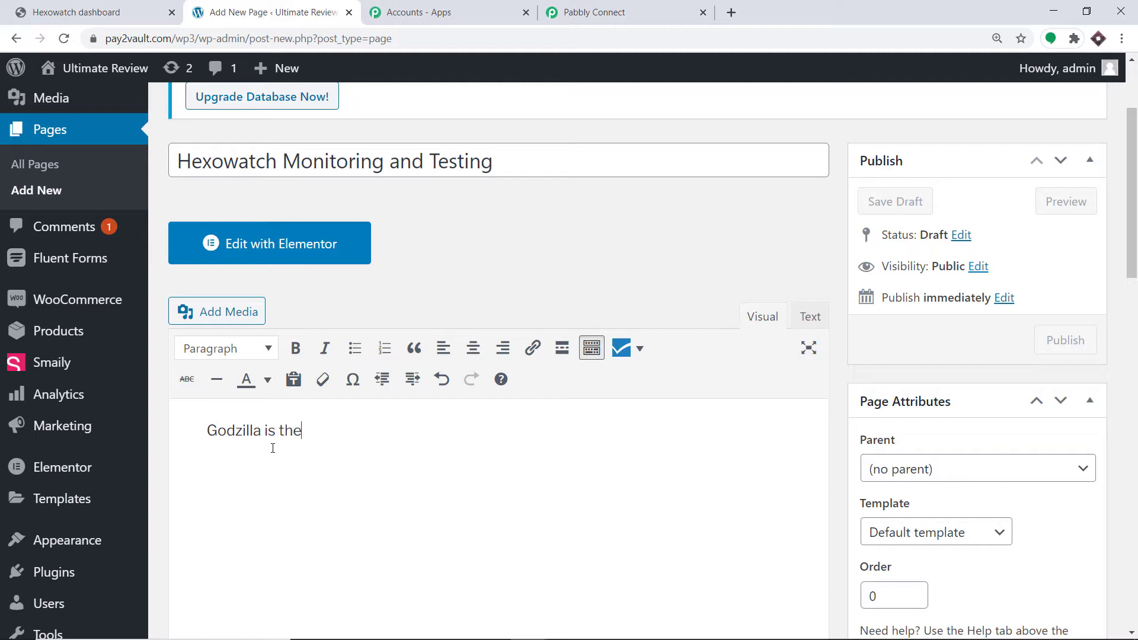
pyautogui.write(' King of ')
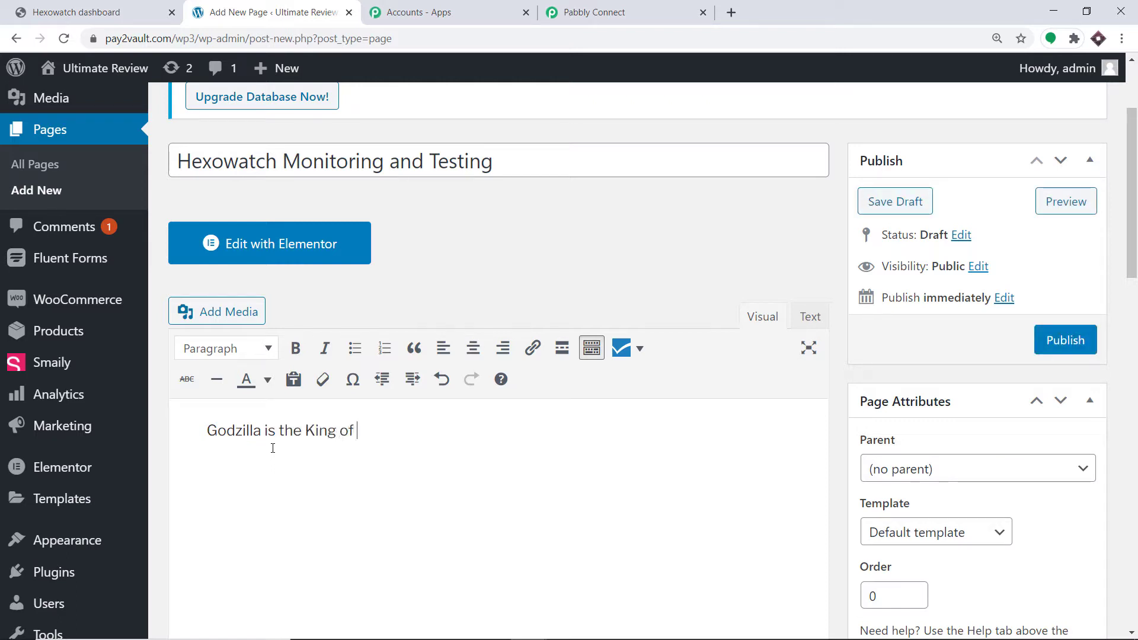
pyautogui.write('the world')
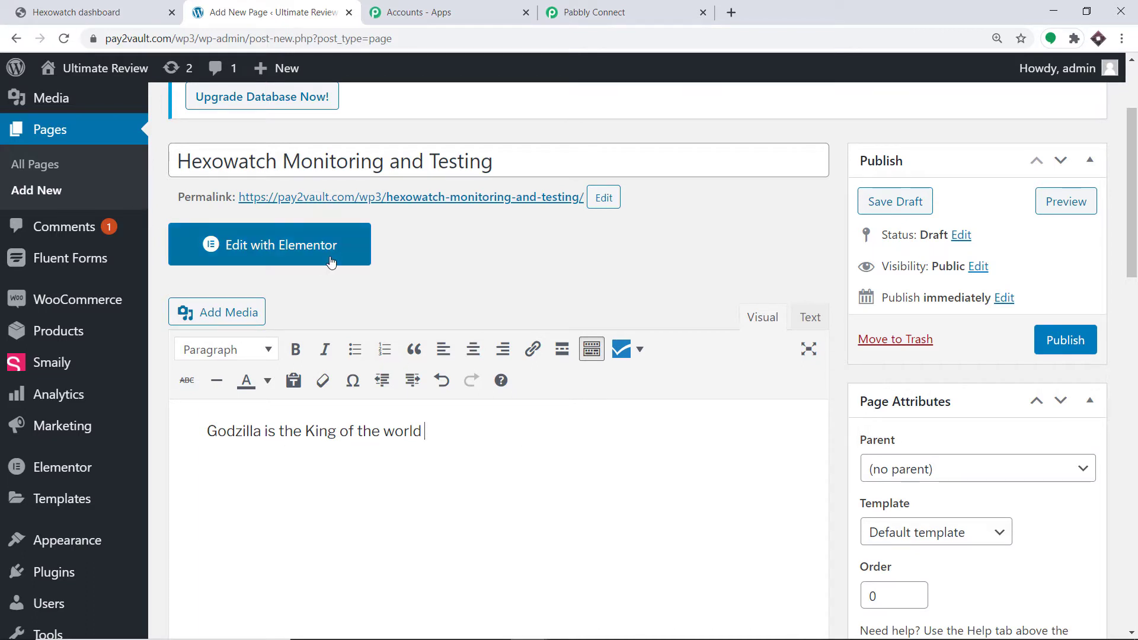
# Publish the Hexowatch Monitoring and Testing page and open it through its permalink
pyautogui.scroll(1, 332, 255)
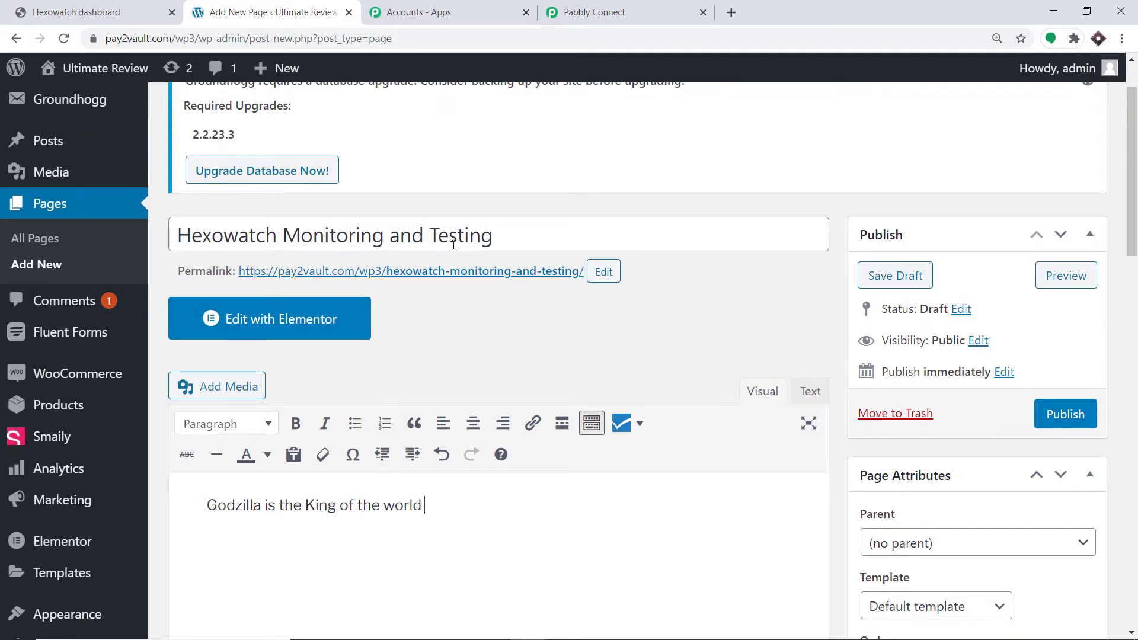
pyautogui.click(1078, 414)
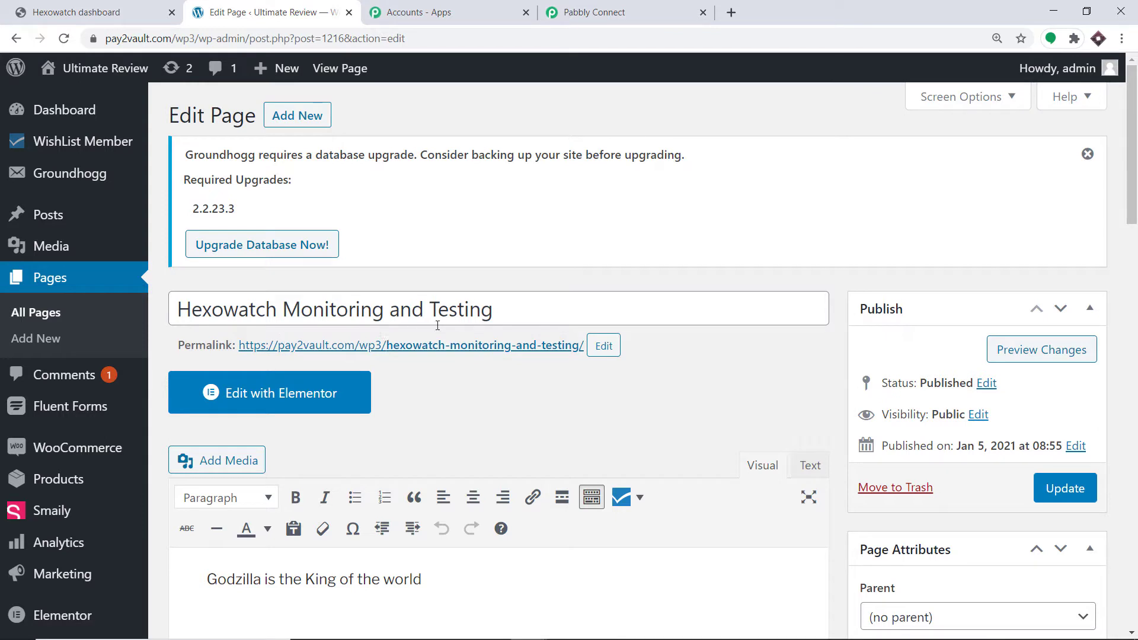
pyautogui.click(479, 348)
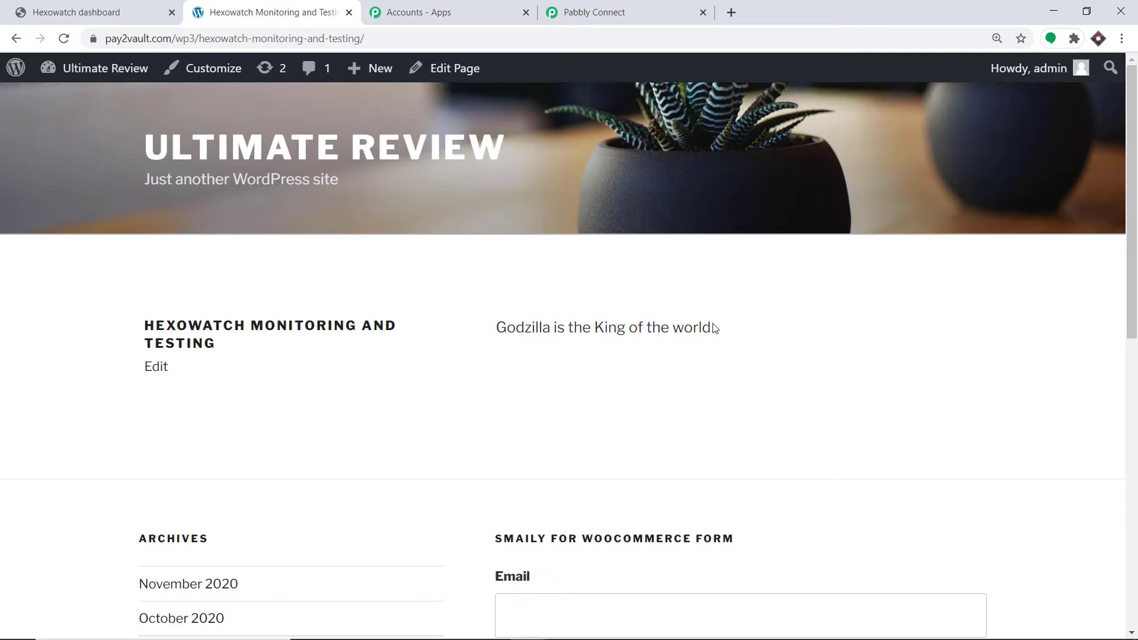
# Switch to the Hexowatch dashboard and start adding a URL with Visual monitoring
pyautogui.click(98, 7)
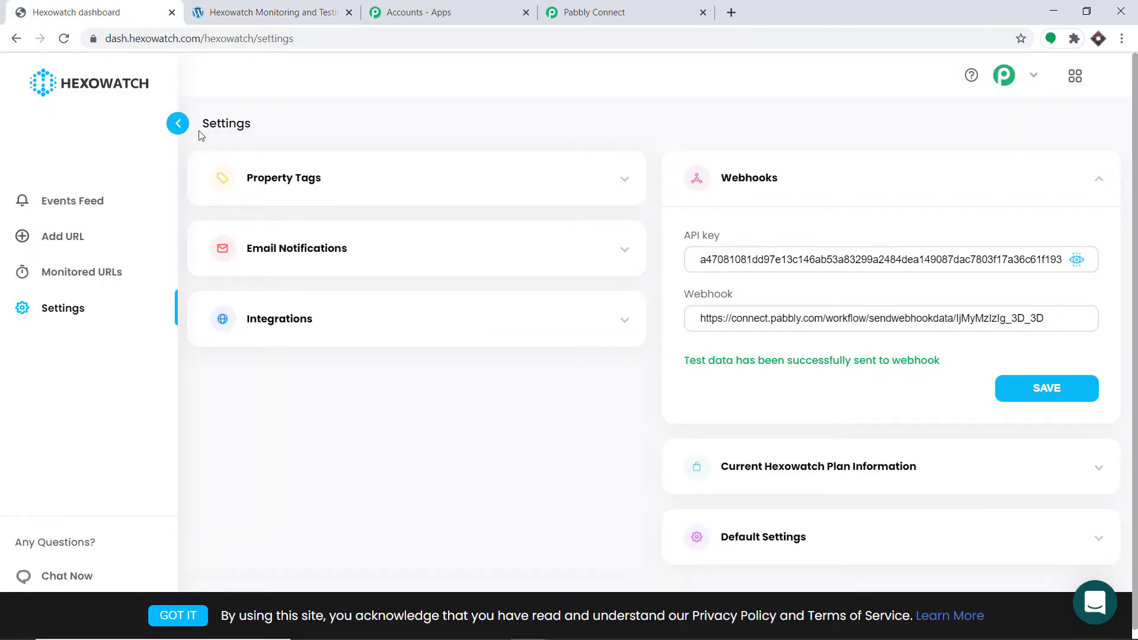
pyautogui.click(53, 240)
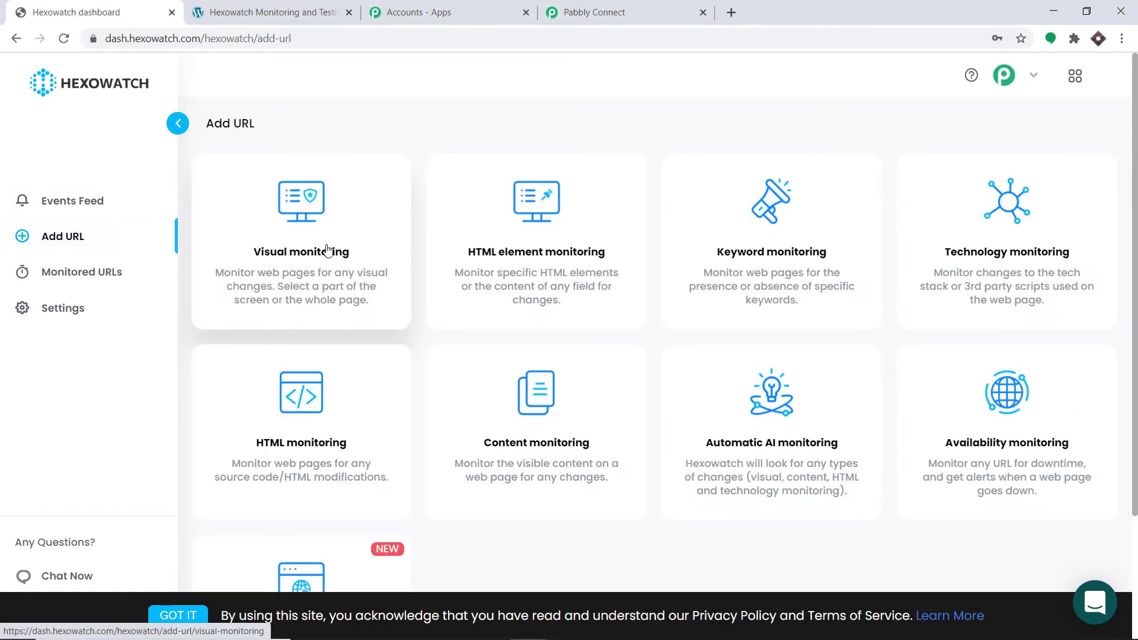
pyautogui.click(347, 222)
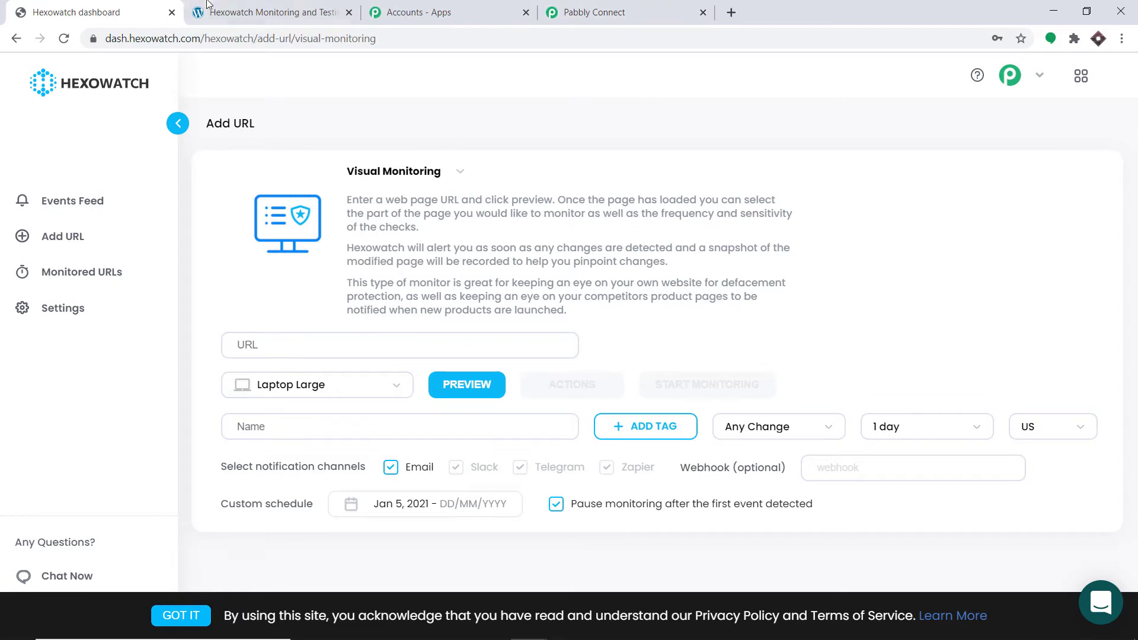
# Copy the published WordPress page's address and paste it as the URL of the Hexowatch visual monitor
pyautogui.click(231, 12)
pyautogui.tripleClick(239, 39)
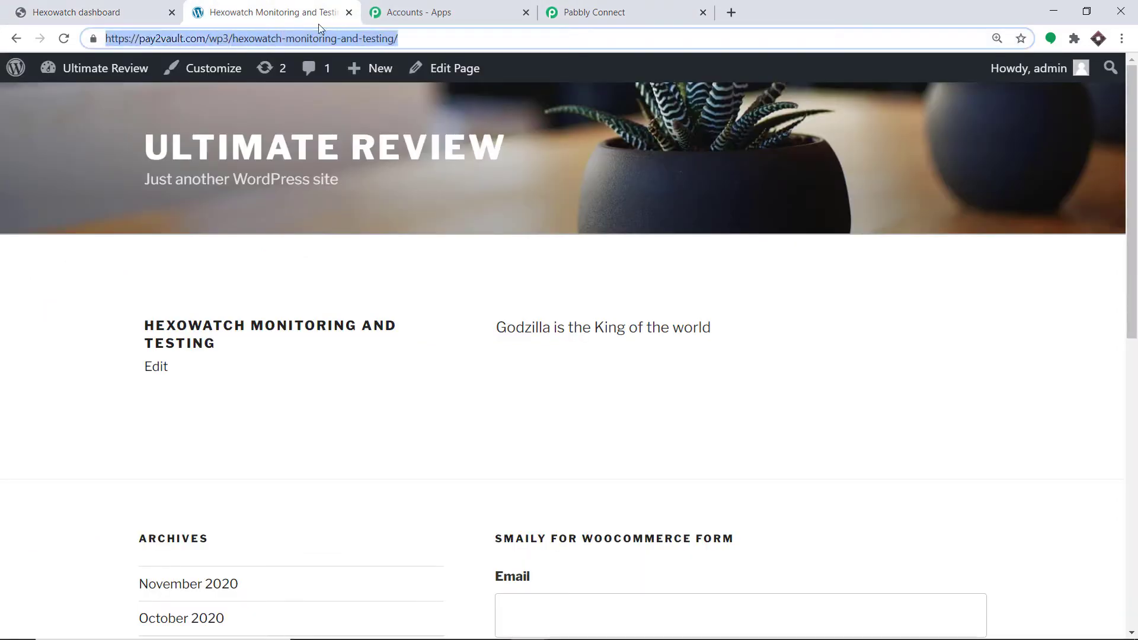
pyautogui.rightClick(327, 46)
pyautogui.click(378, 120)
pyautogui.click(107, 12)
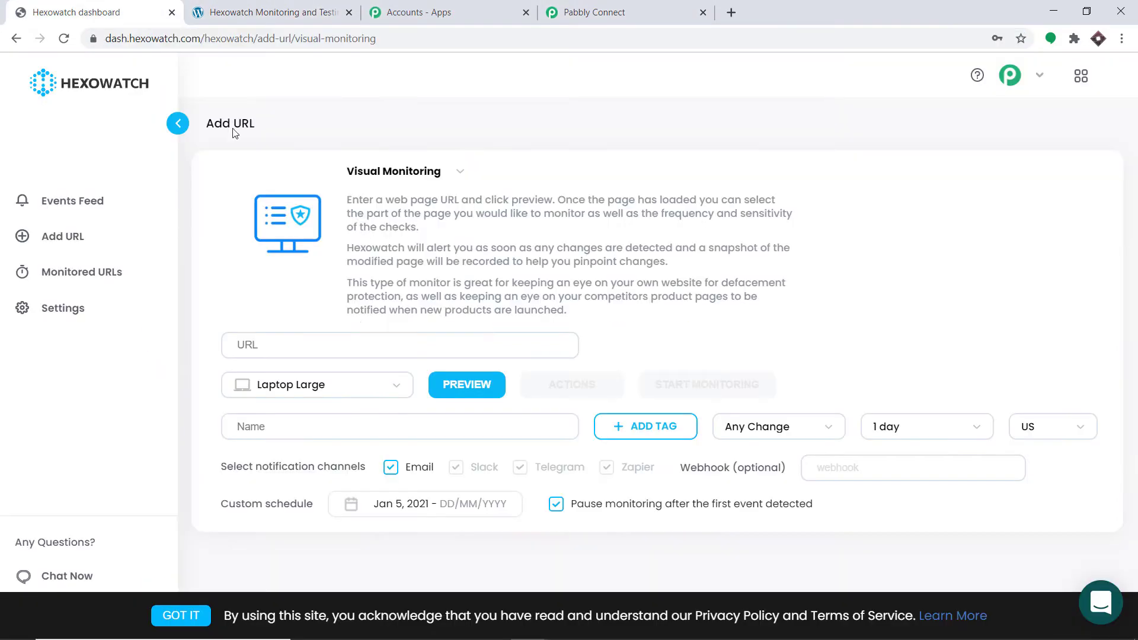
pyautogui.rightClick(335, 347)
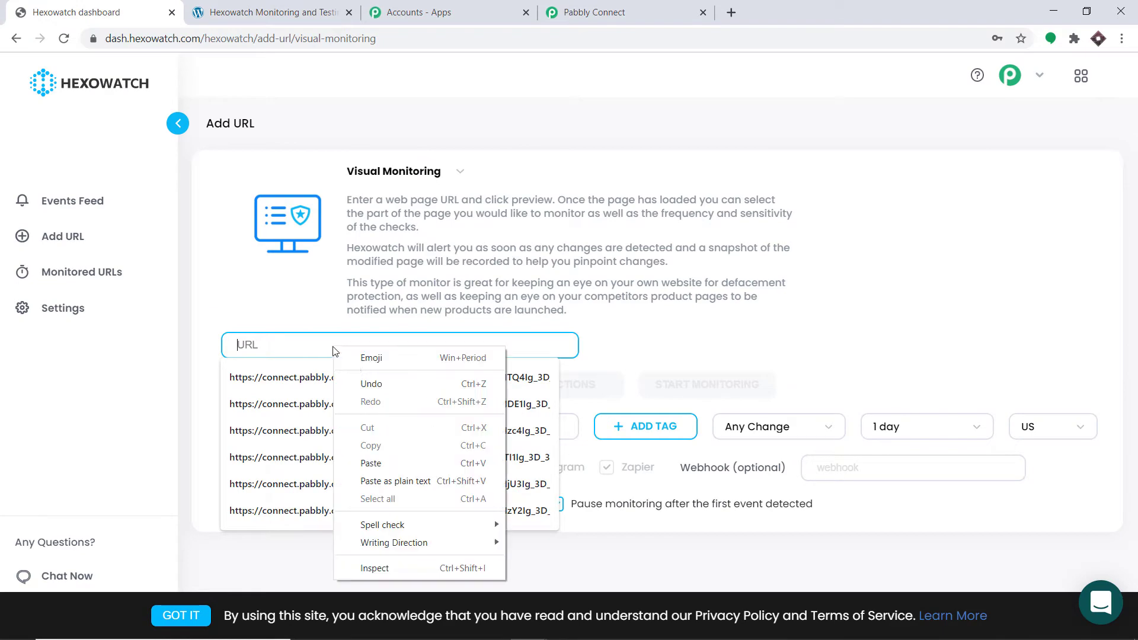
pyautogui.click(373, 462)
# Set the visual monitor to check every 5 min without pausing after the first event, and load the page preview
pyautogui.click(270, 11)
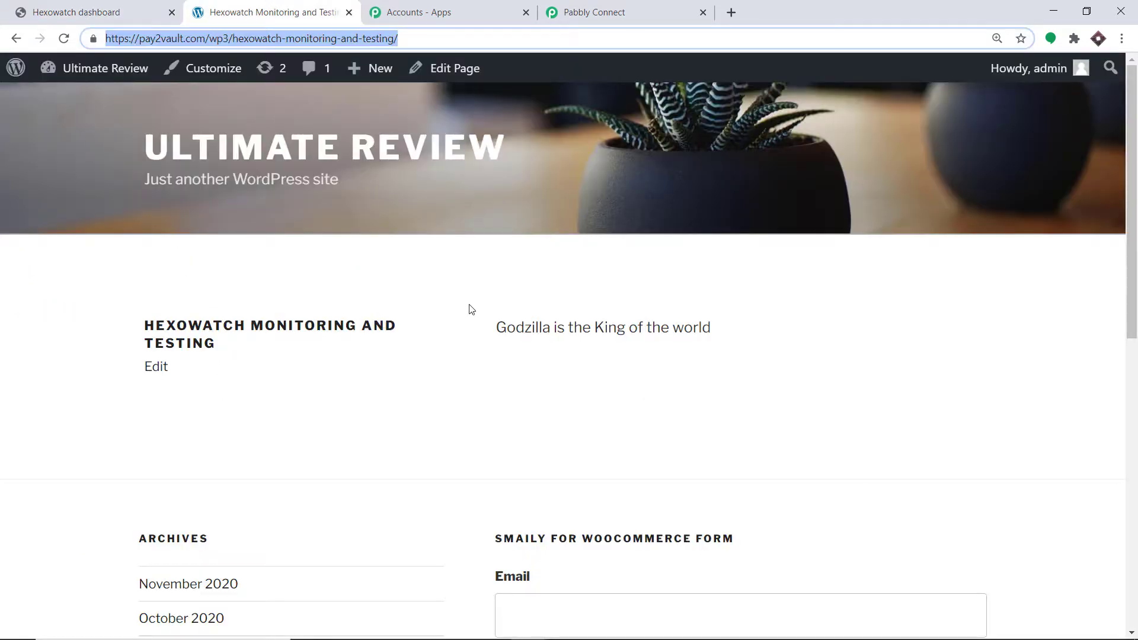
pyautogui.click(145, 4)
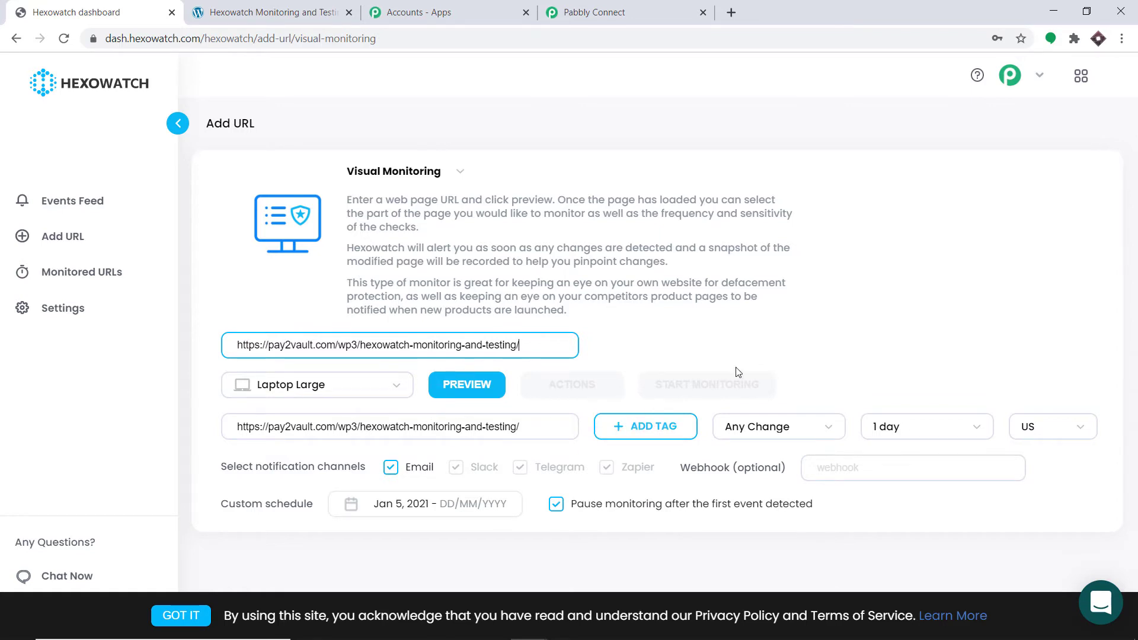
pyautogui.click(897, 436)
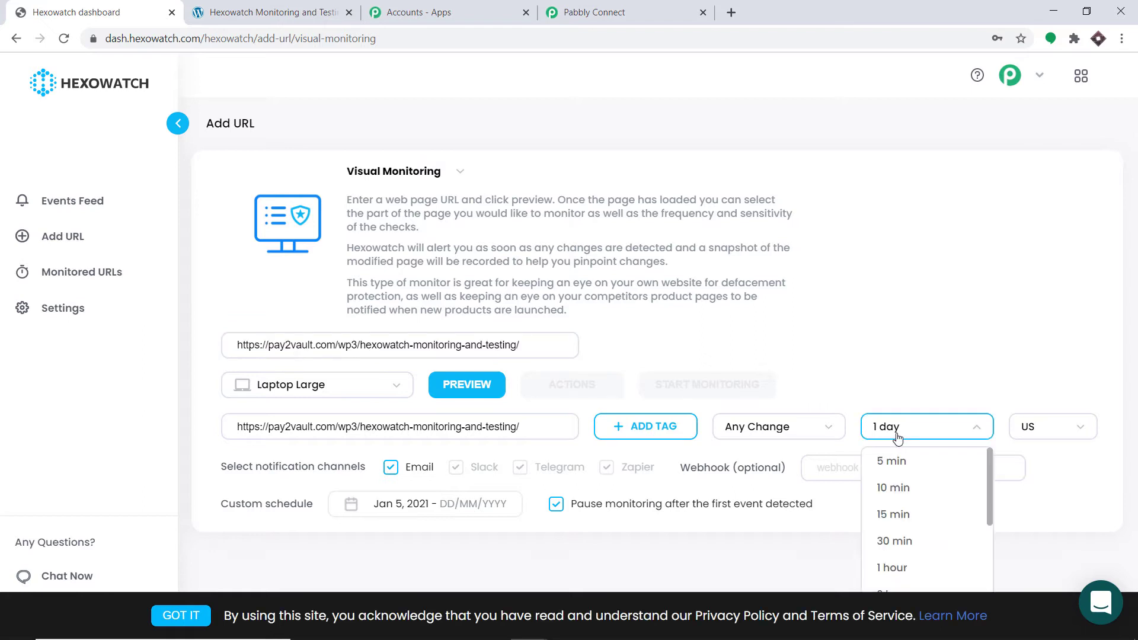
pyautogui.click(893, 461)
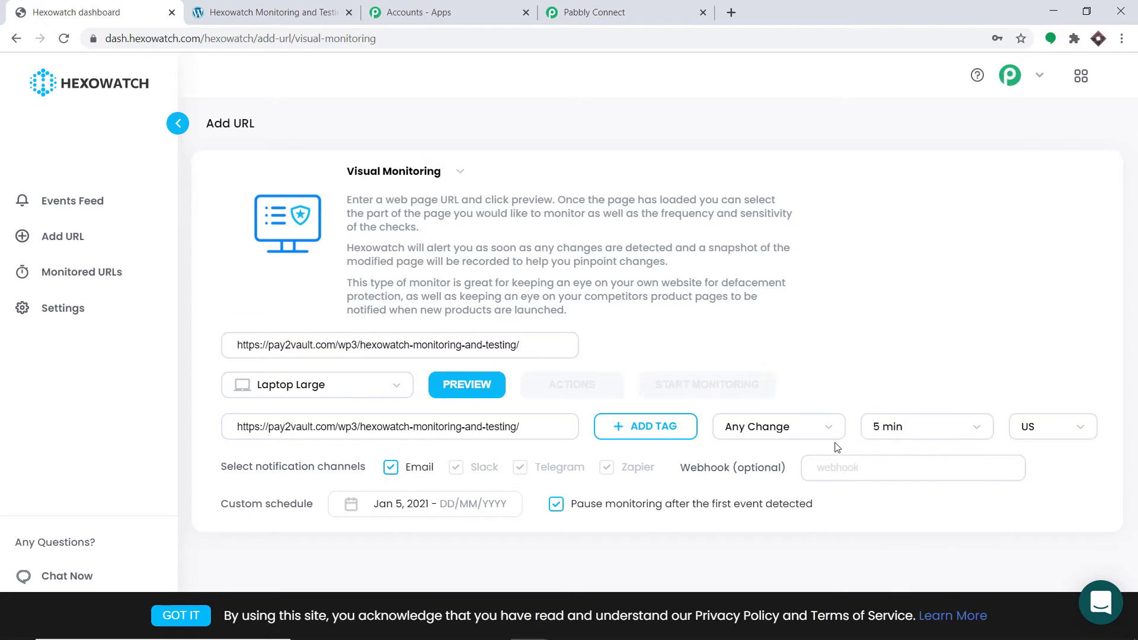
pyautogui.click(559, 507)
pyautogui.click(474, 389)
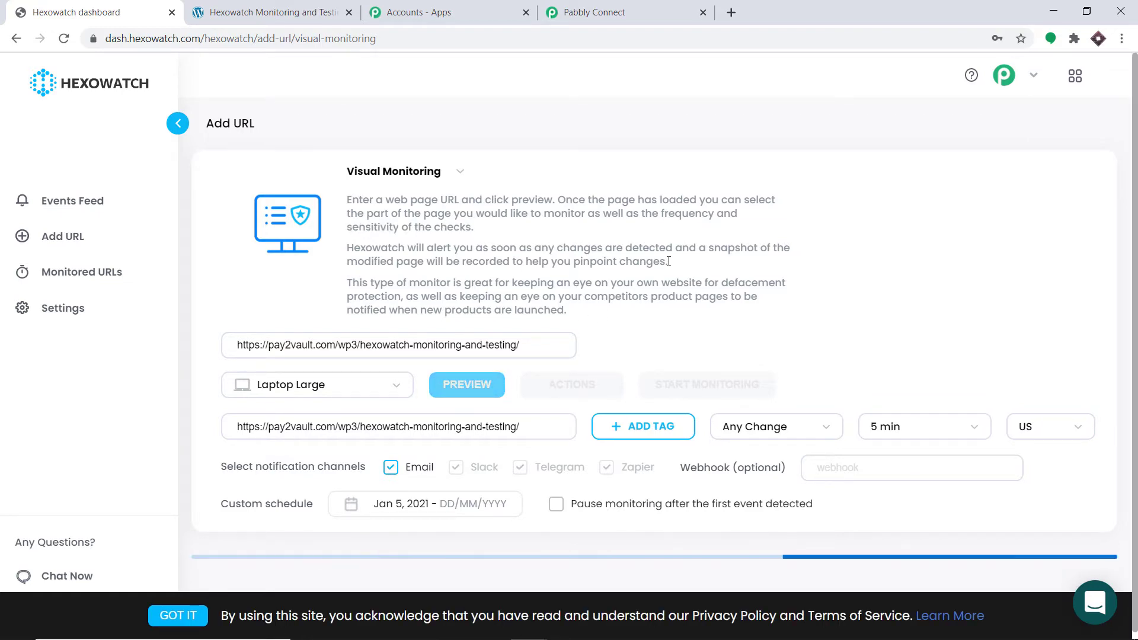
# Mark the area around the "Godzilla is the King of the world" text in the page preview as the monitored region
pyautogui.scroll(-7, 667, 232)
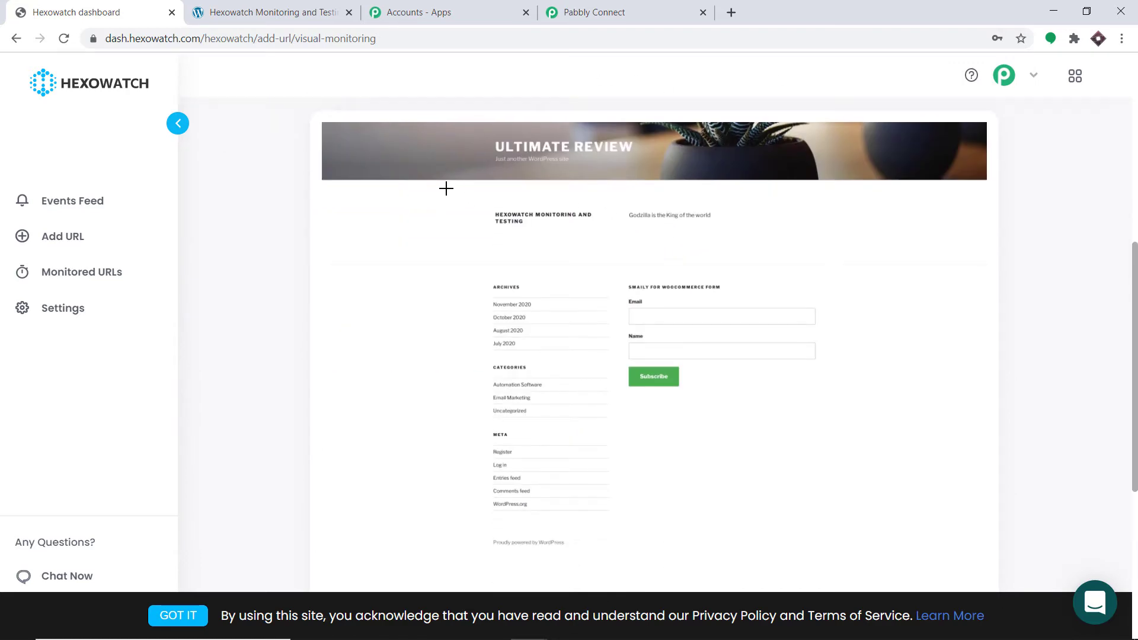
pyautogui.click(318, 7)
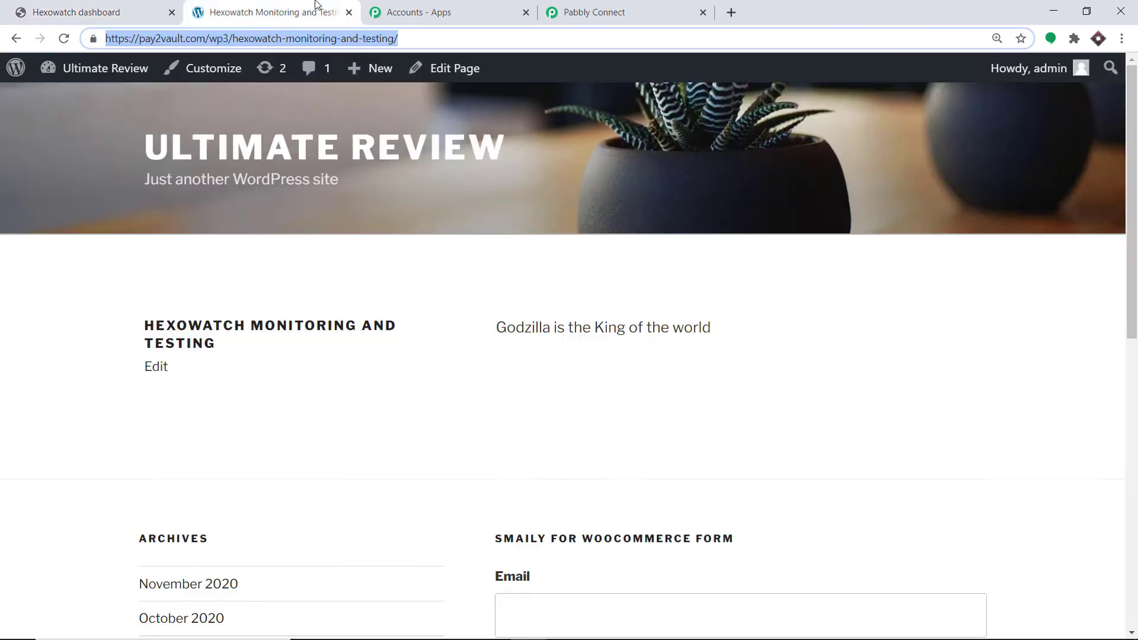
pyautogui.click(61, 6)
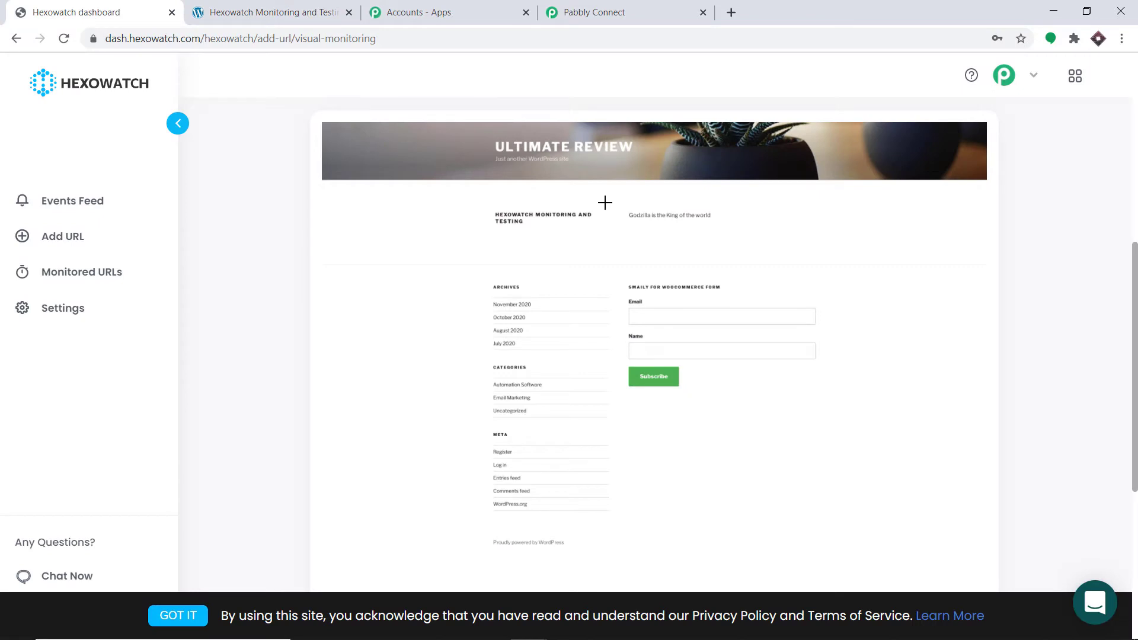
pyautogui.moveTo(599, 191); pyautogui.dragTo(833, 257)
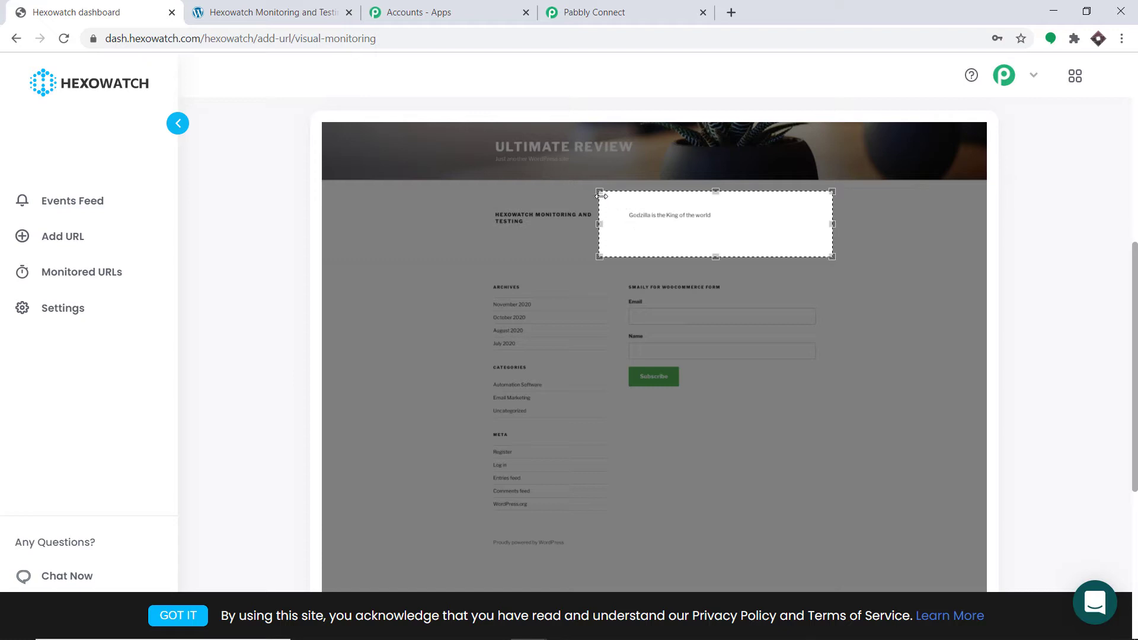
# Start monitoring the selected page area and dismiss the confirmation
pyautogui.scroll(1, 1130, 240)
pyautogui.scroll(3, 1130, 240)
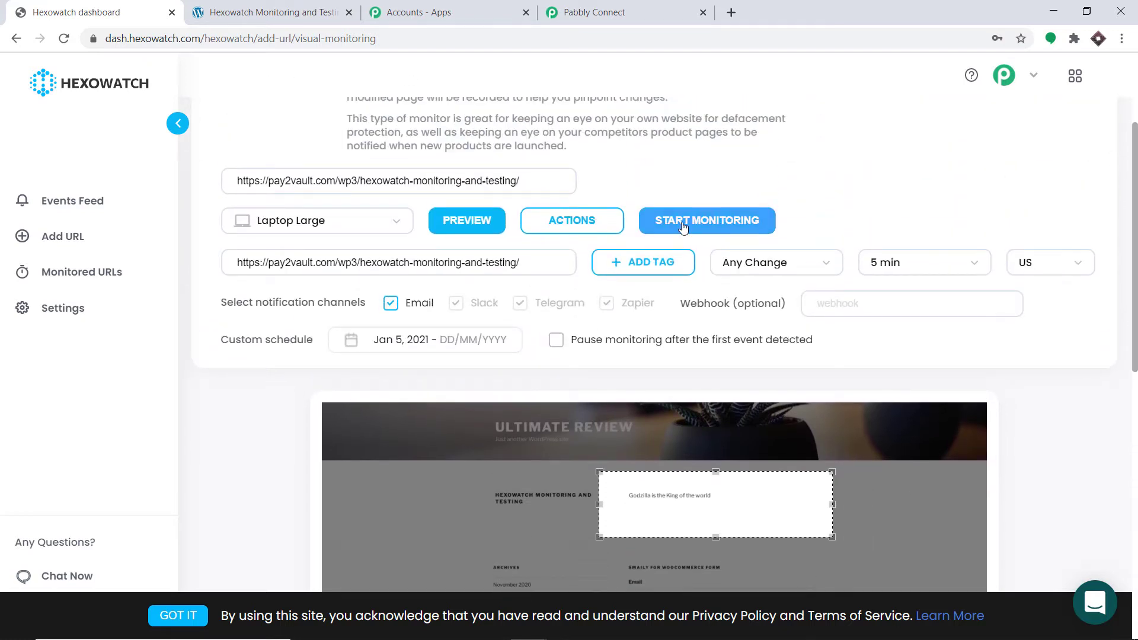
pyautogui.click(684, 226)
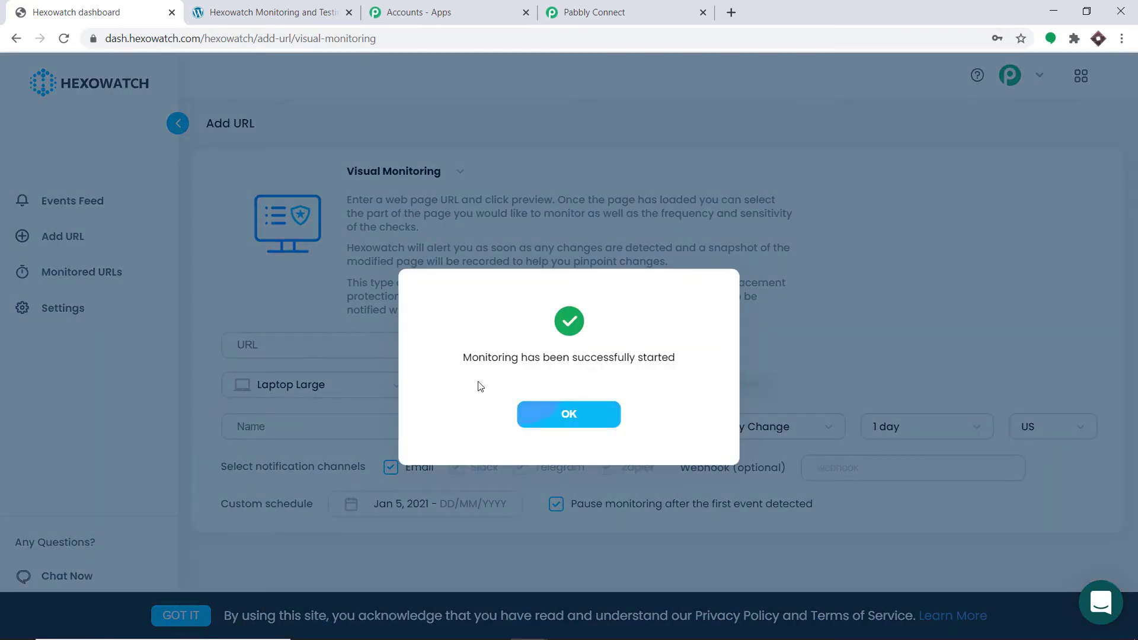
pyautogui.click(568, 414)
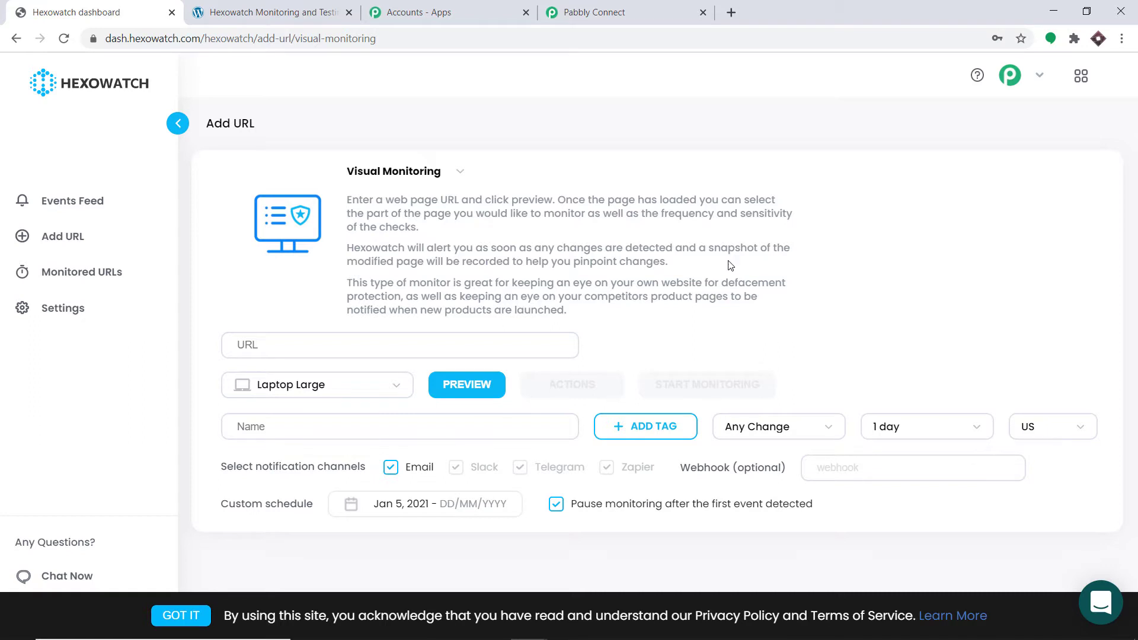
# Open the new Hexowatch credentials form in the Pabbly Connect trigger, and copy the API key from Hexowatch's webhook settings
pyautogui.click(635, 8)
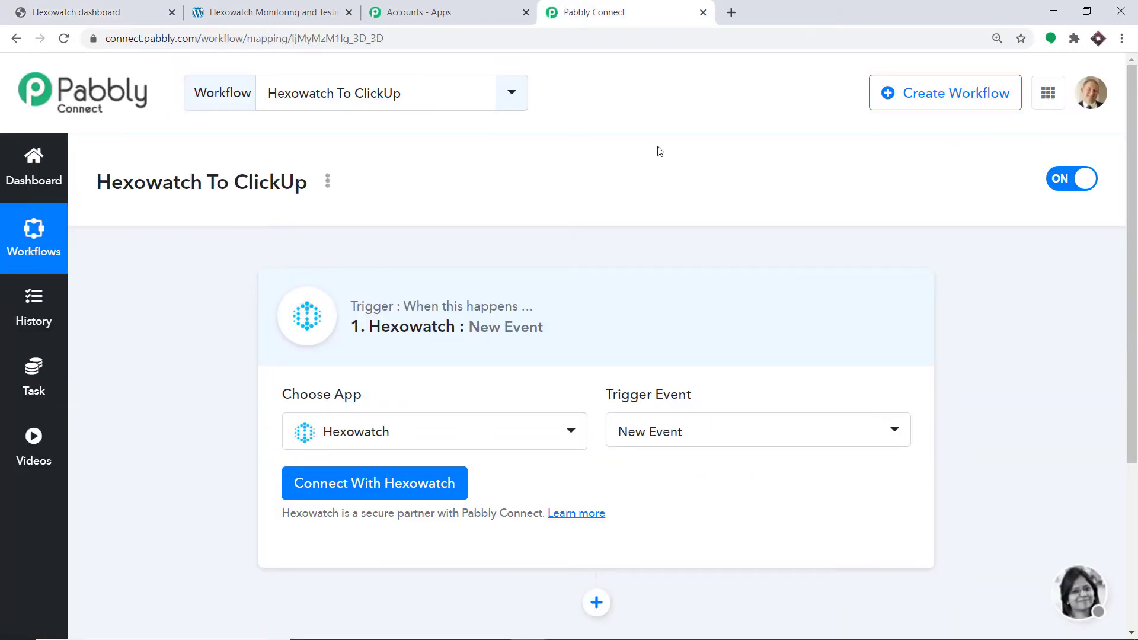
pyautogui.click(423, 494)
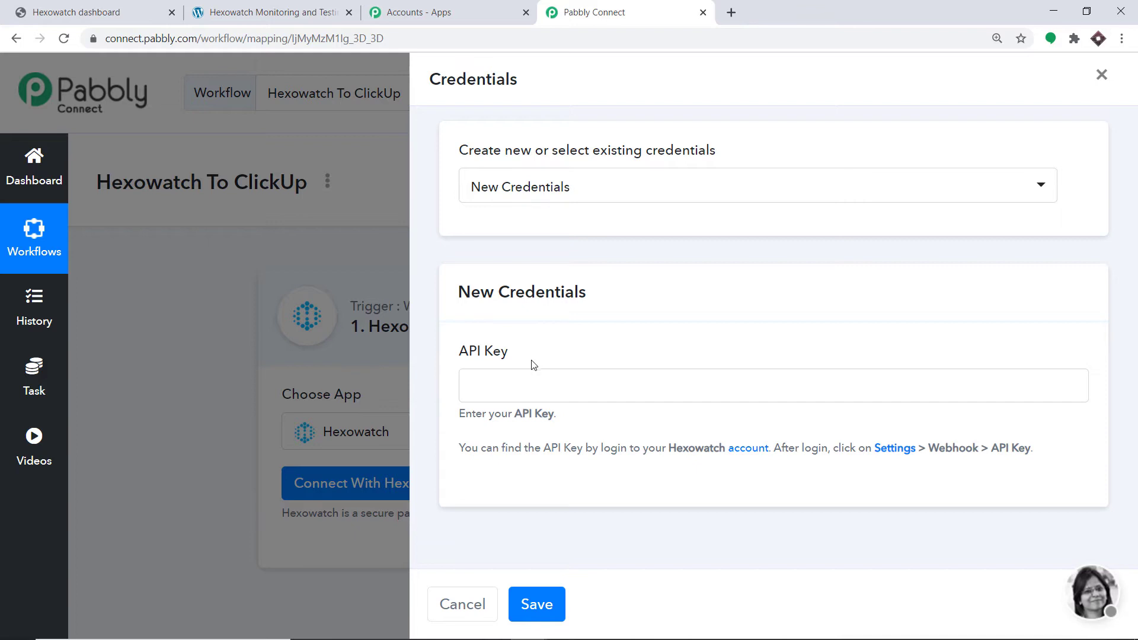
pyautogui.click(119, 6)
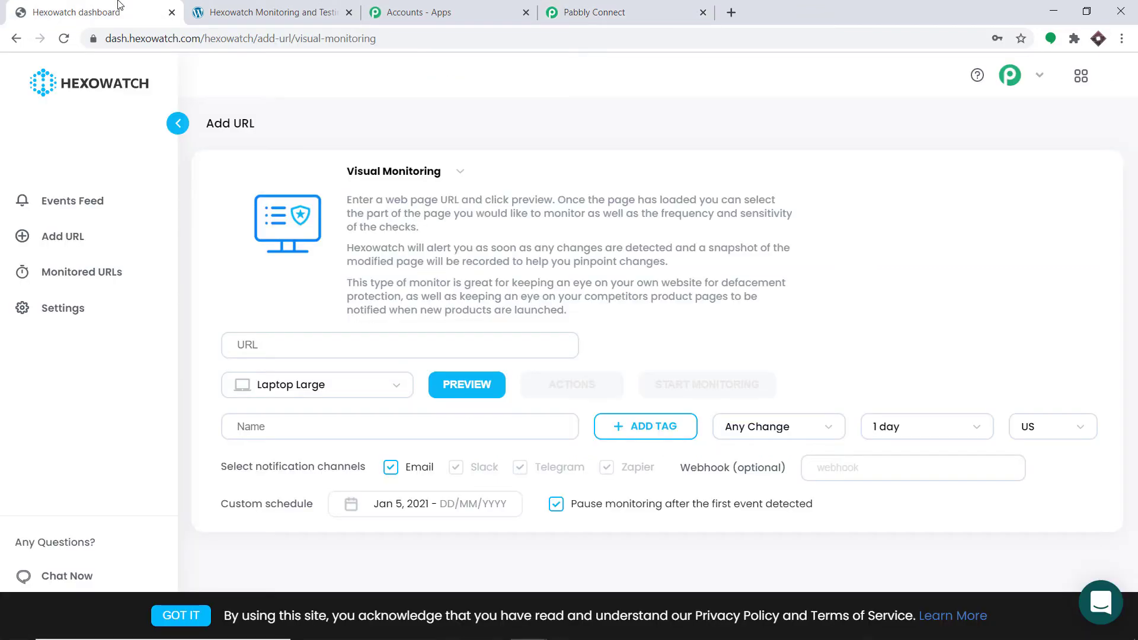
pyautogui.click(61, 317)
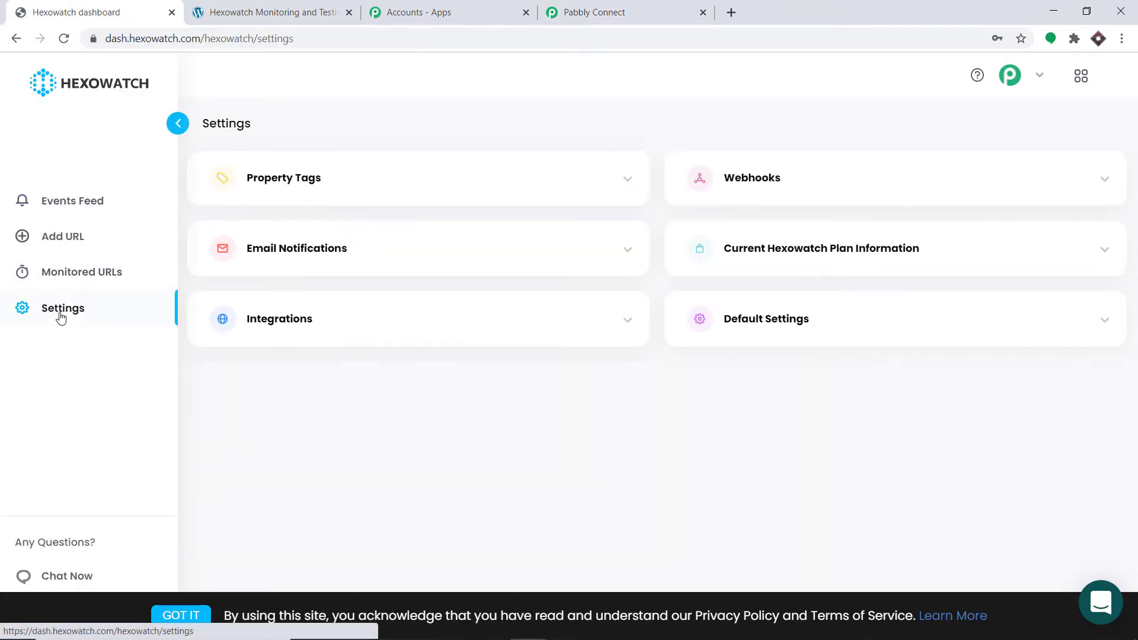
pyautogui.click(786, 188)
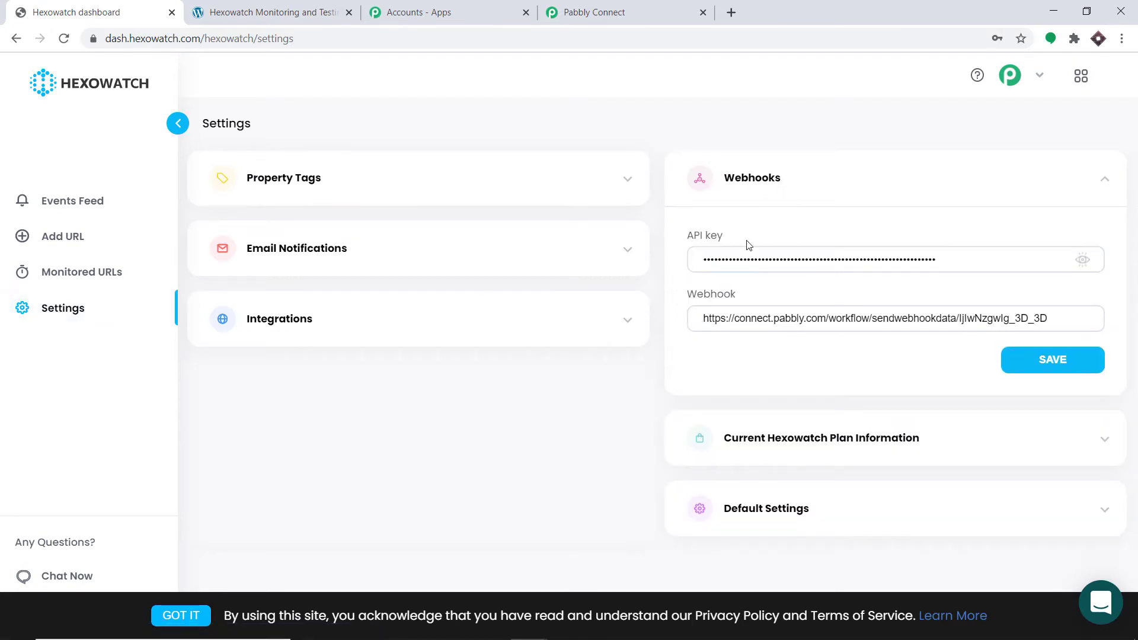
pyautogui.click(1081, 260)
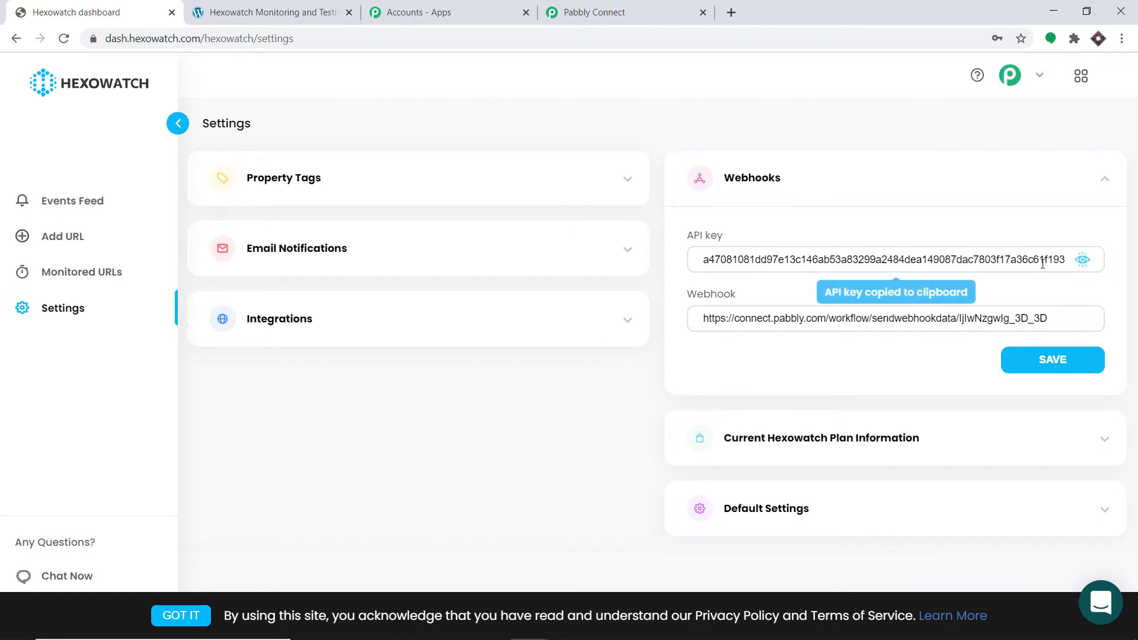
pyautogui.click(923, 262)
pyautogui.rightClick(923, 262)
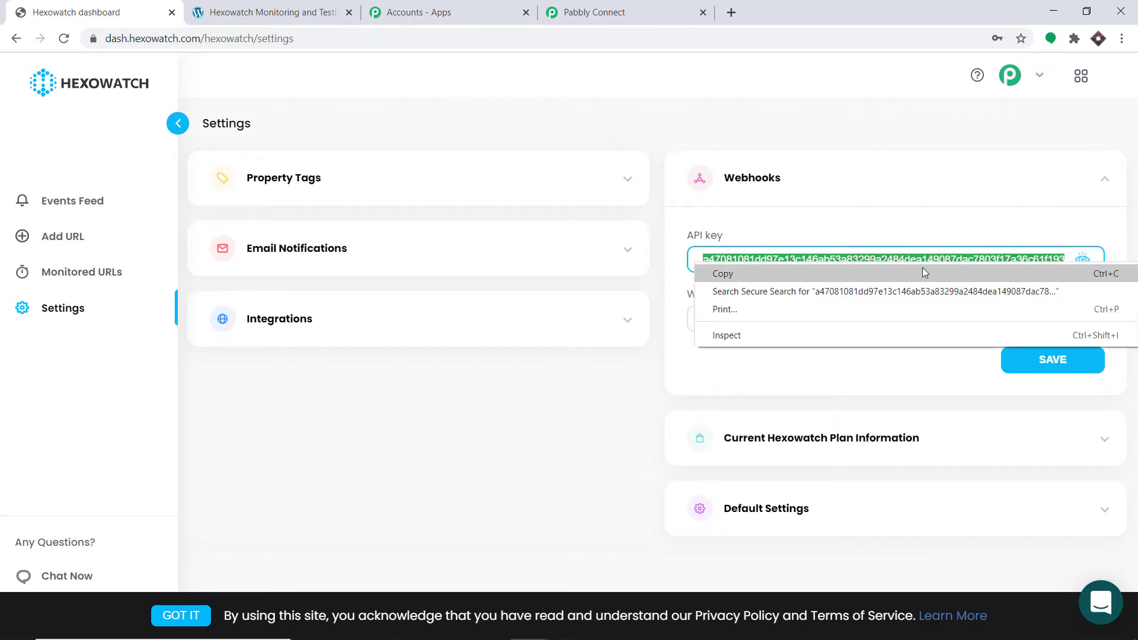
pyautogui.click(735, 271)
# Switch to Pabbly Connect, paste the copied API key into the new Hexowatch credentials and save them
pyautogui.click(595, 12)
pyautogui.click(485, 382)
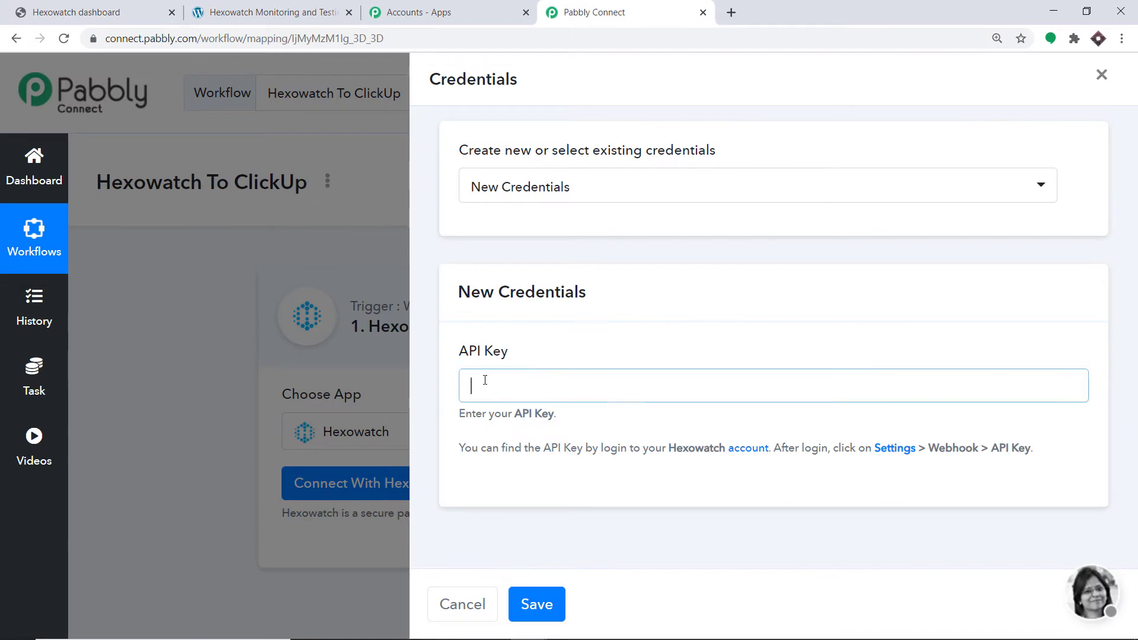
pyautogui.rightClick(483, 379)
pyautogui.click(530, 498)
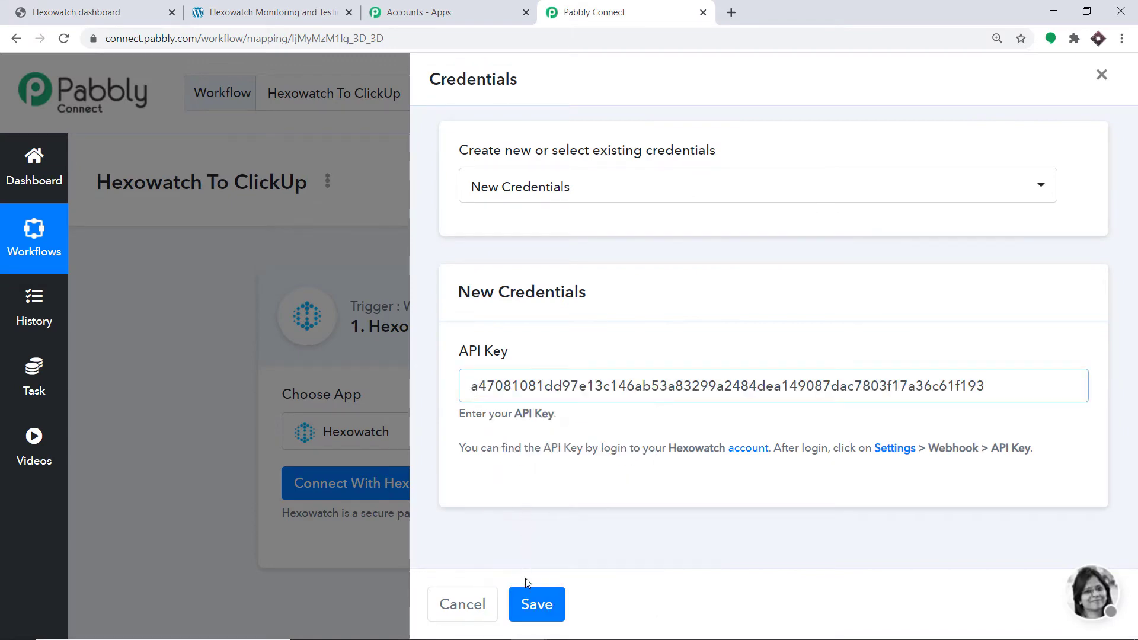
pyautogui.click(536, 604)
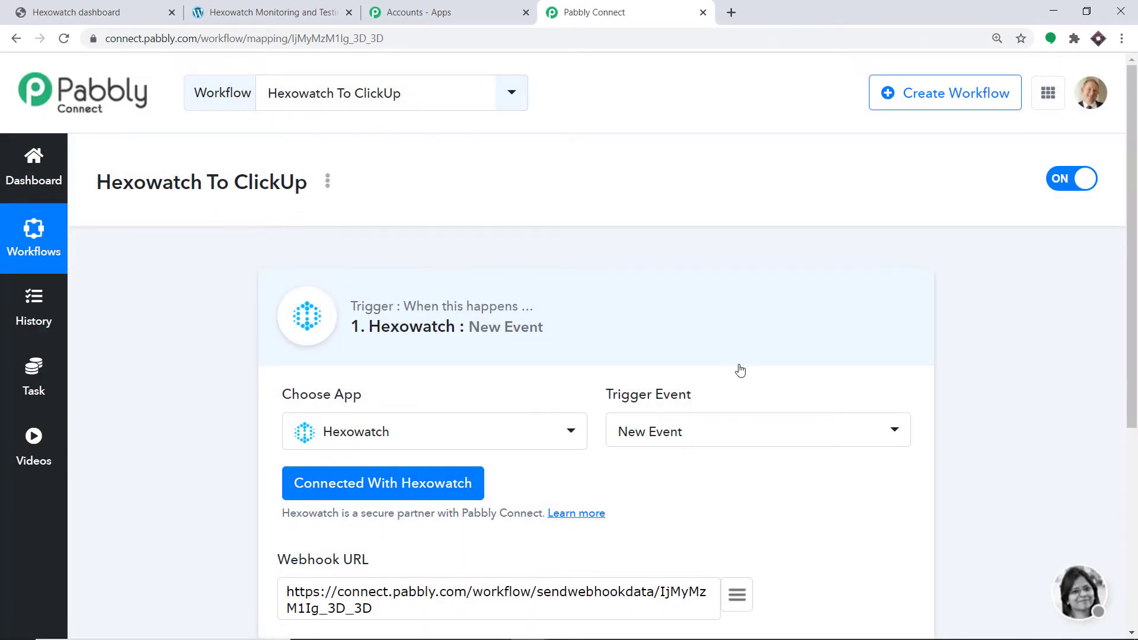
# Switch to the Hexowatch settings and clear the existing webhook address
pyautogui.scroll(-5, 741, 370)
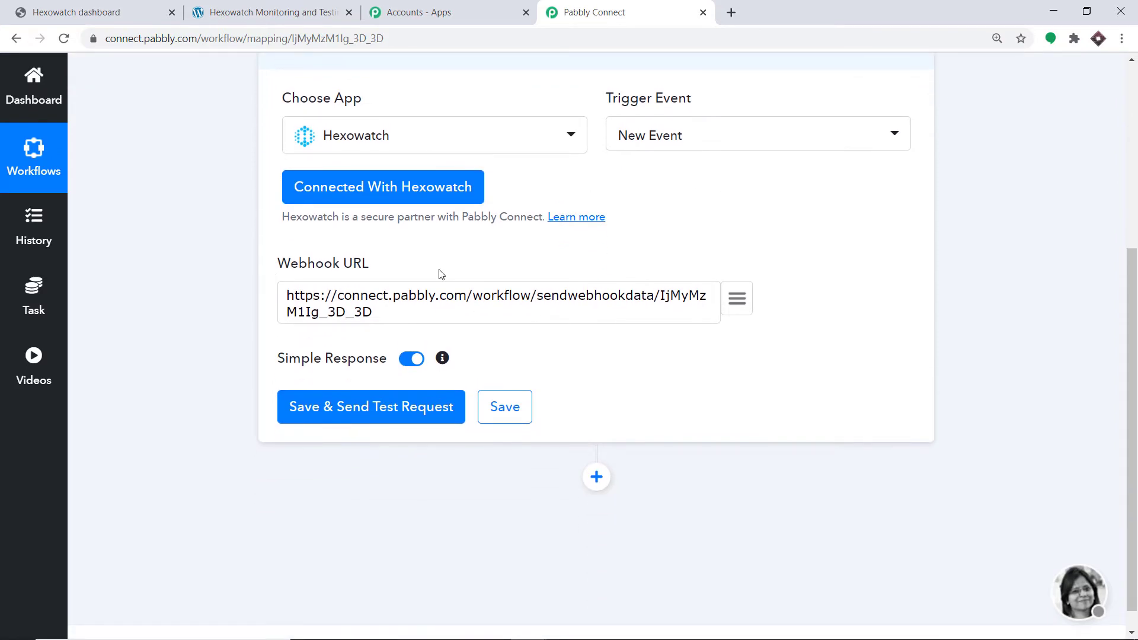
pyautogui.click(161, 8)
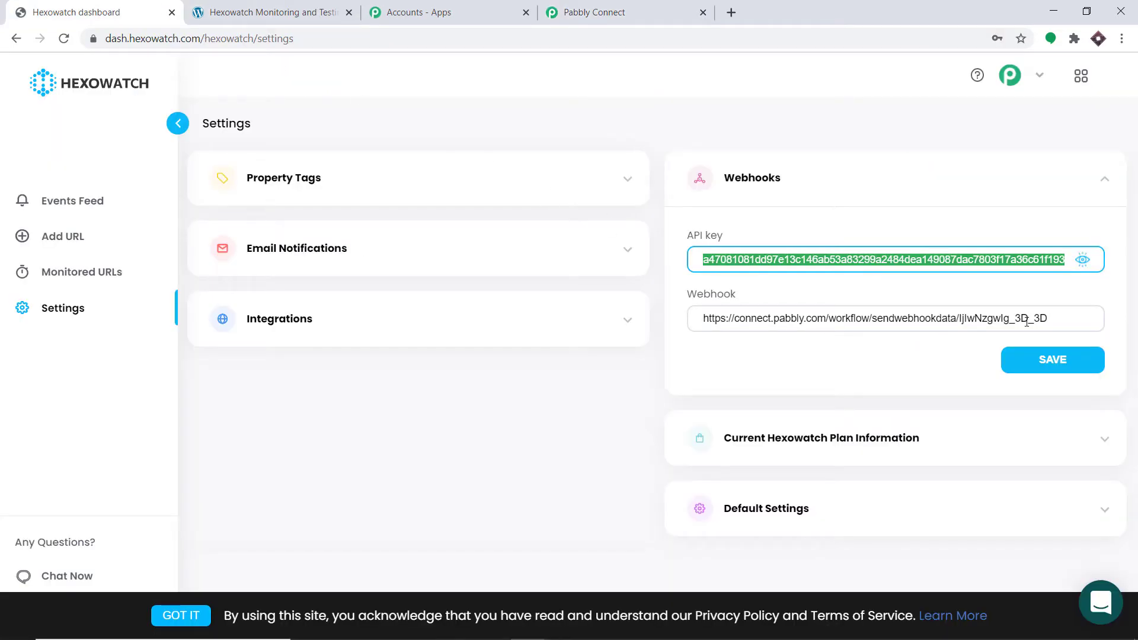
pyautogui.moveTo(1052, 322); pyautogui.dragTo(676, 320)
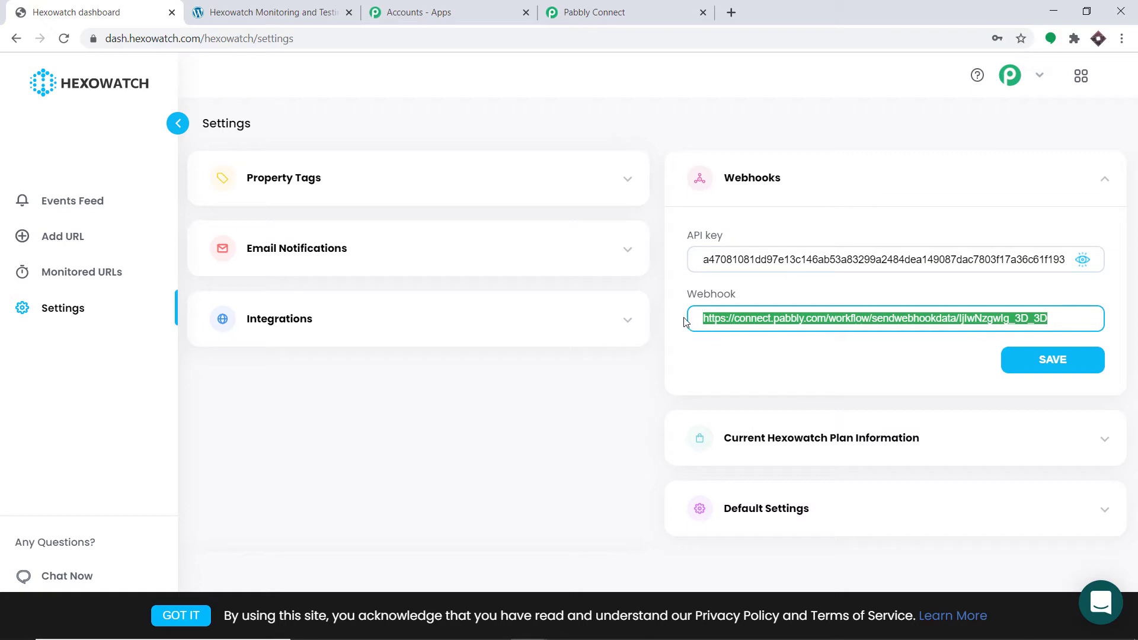
pyautogui.press('BackSpace')
# Copy the trigger's webhook URL from Pabbly Connect and paste it as the webhook in the Hexowatch settings
pyautogui.click(593, 12)
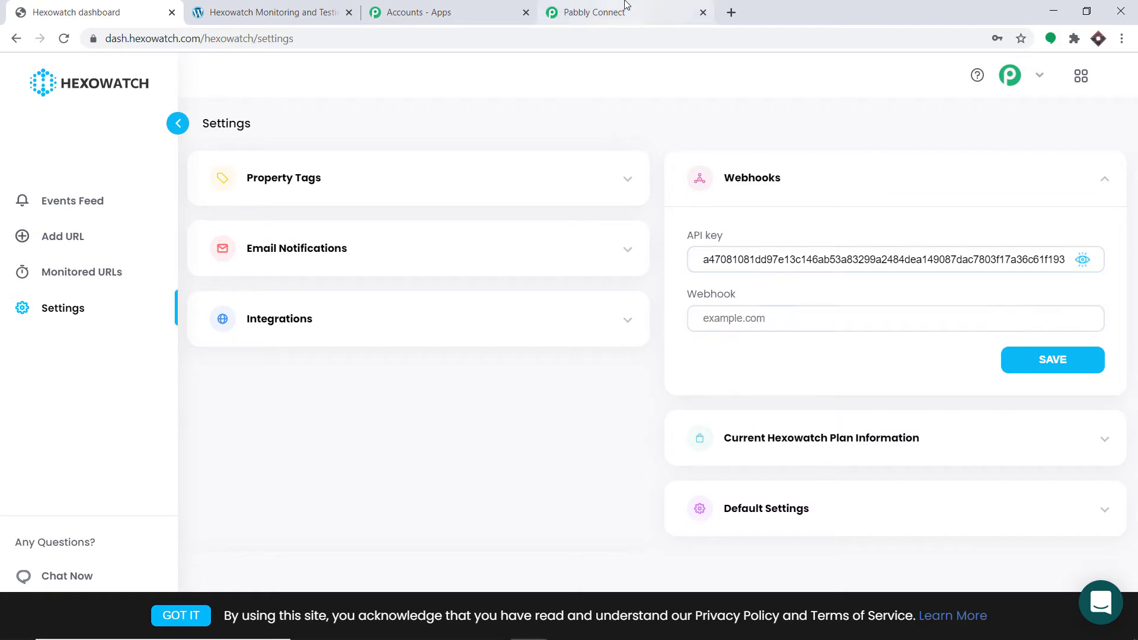
pyautogui.tripleClick(367, 299)
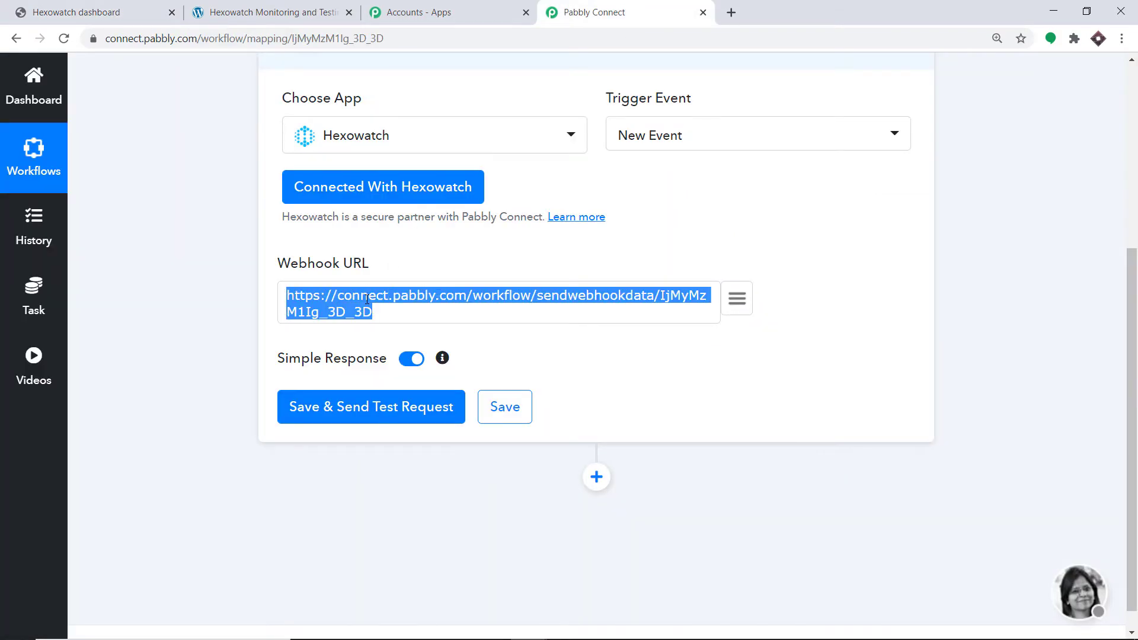
pyautogui.rightClick(367, 299)
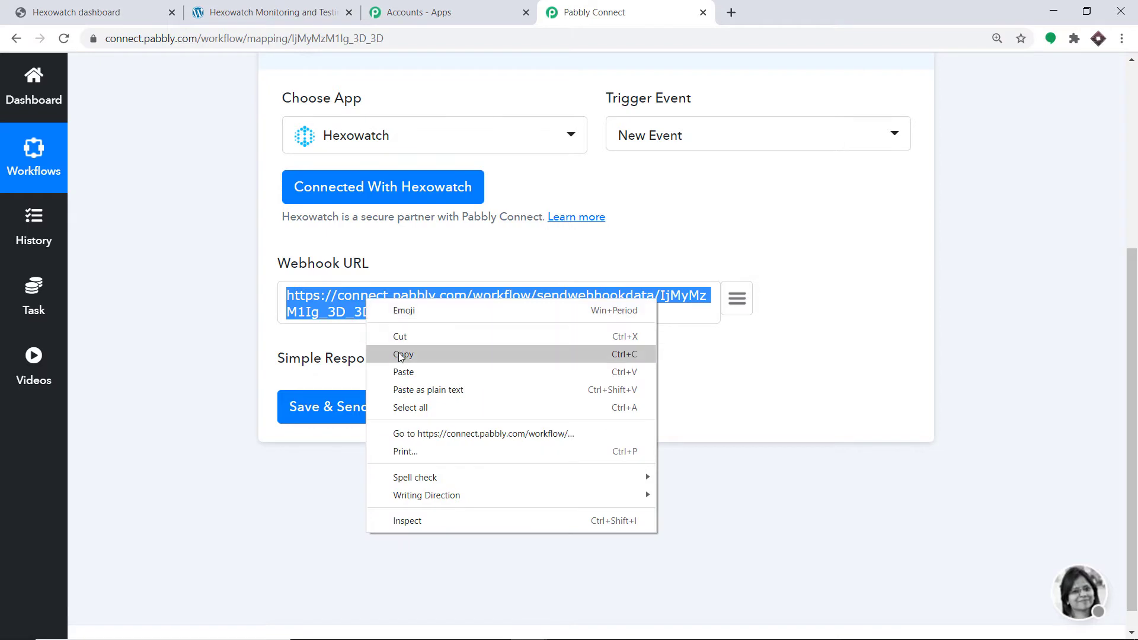
pyautogui.click(392, 351)
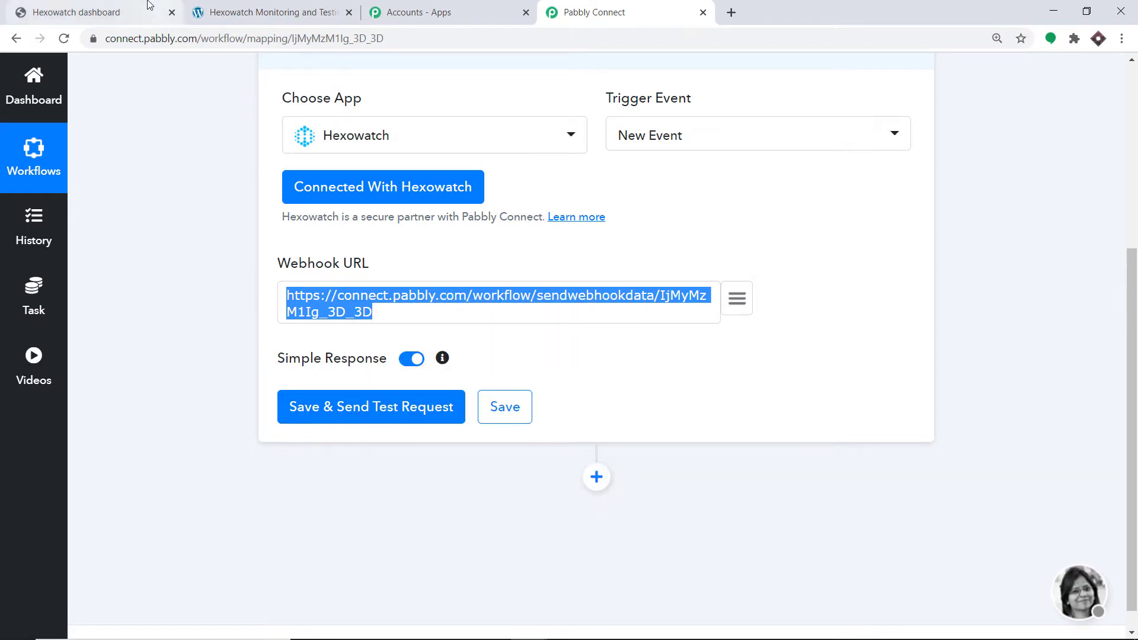
pyautogui.click(89, 12)
pyautogui.rightClick(759, 317)
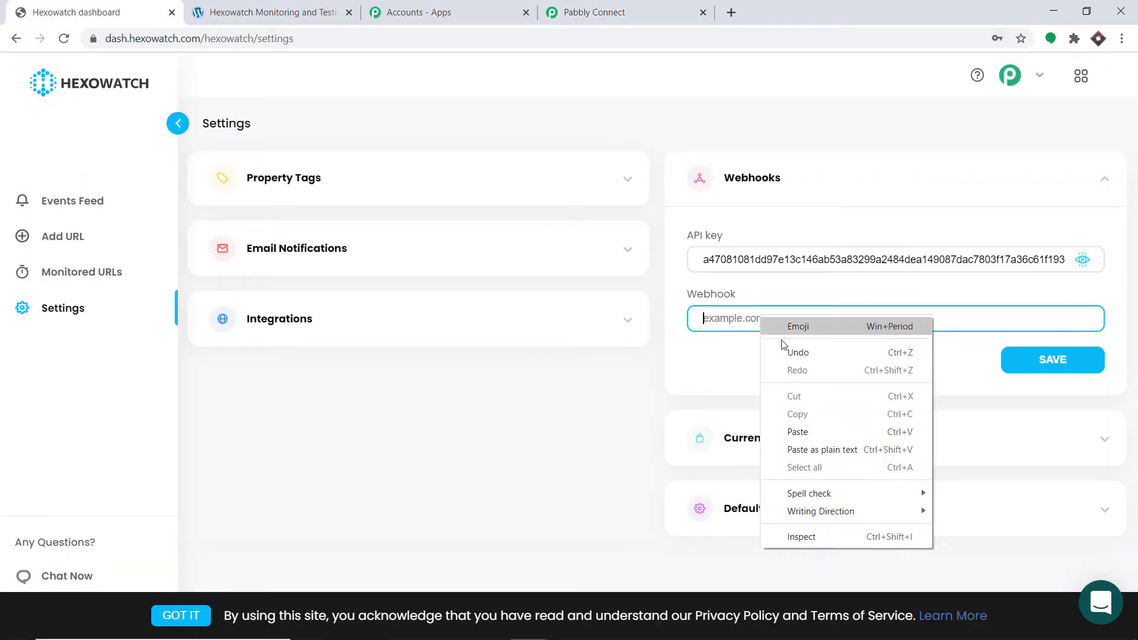
pyautogui.click(797, 433)
# Switch to Pabbly Connect, save the Hexowatch trigger with a test request and start capturing the webhook response
pyautogui.click(596, 9)
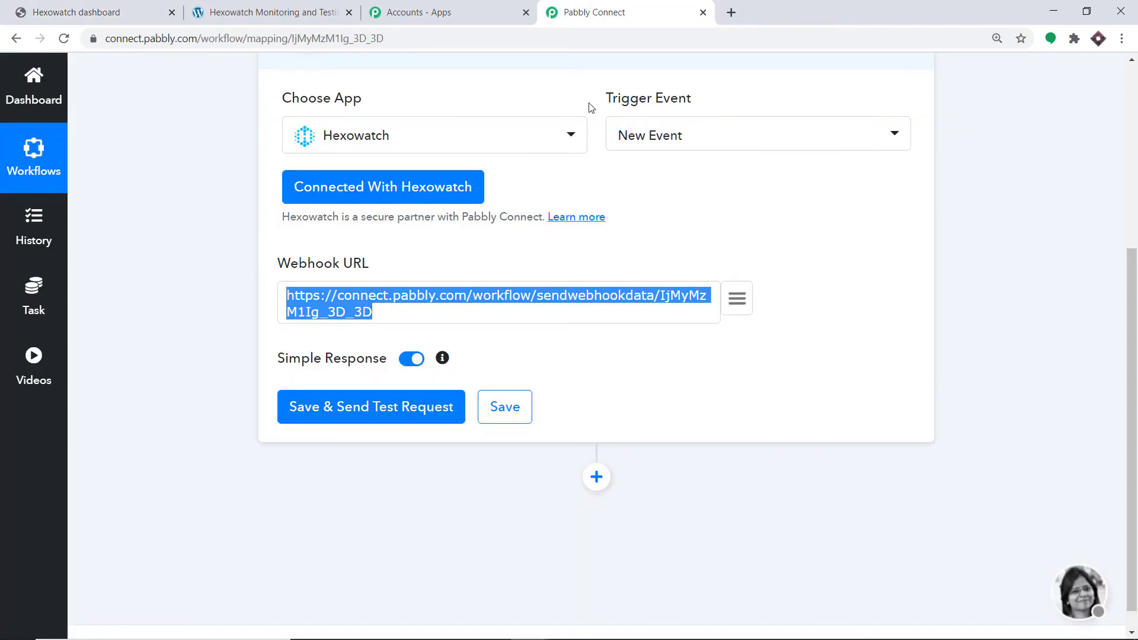
pyautogui.click(363, 413)
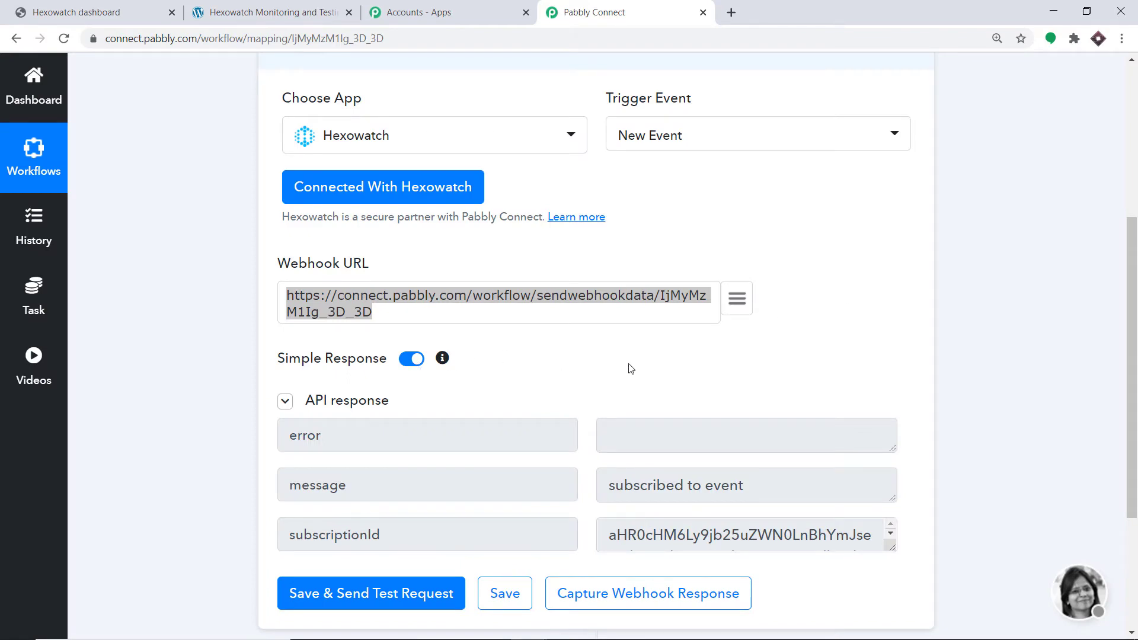
pyautogui.scroll(-2, 634, 385)
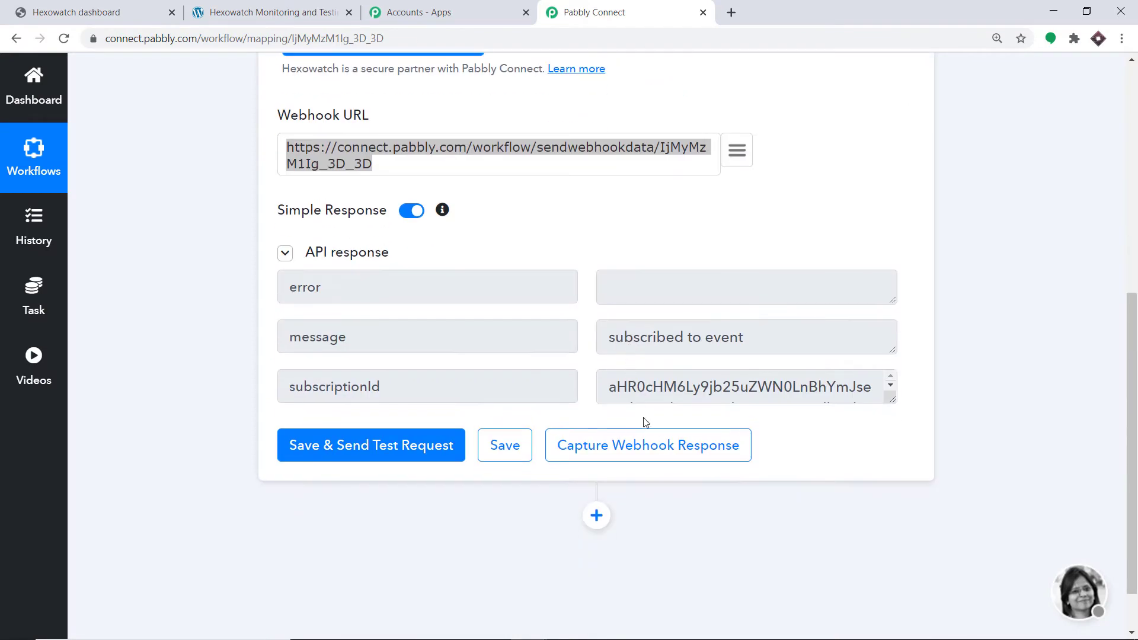
pyautogui.click(642, 454)
# Switch back to Hexowatch and try to save the pasted webhook address
pyautogui.click(142, 5)
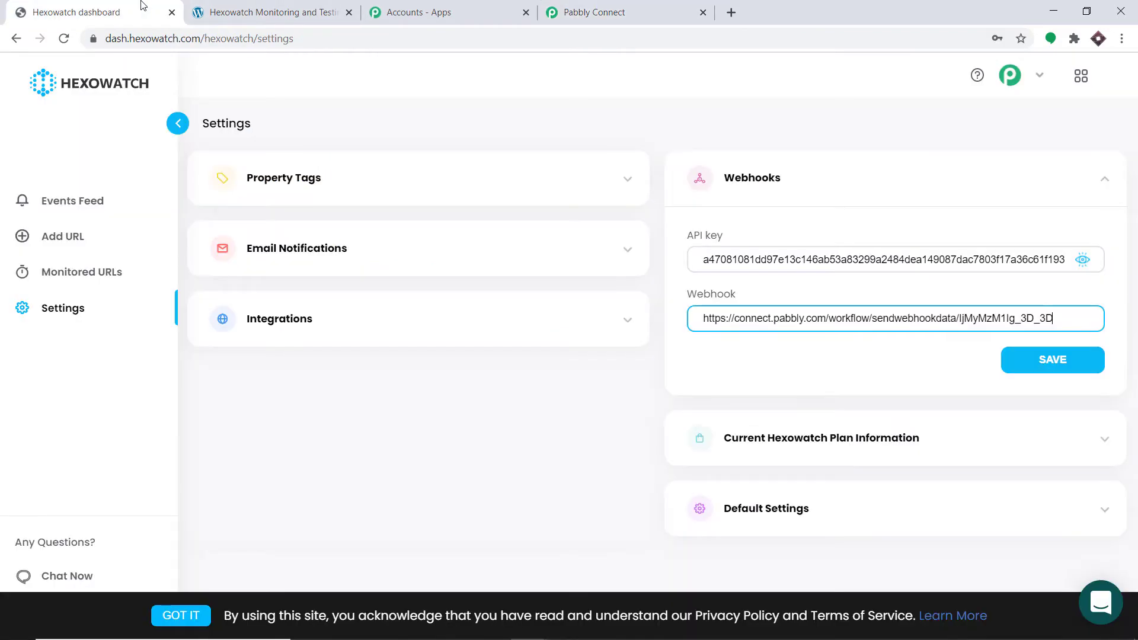
pyautogui.click(1046, 367)
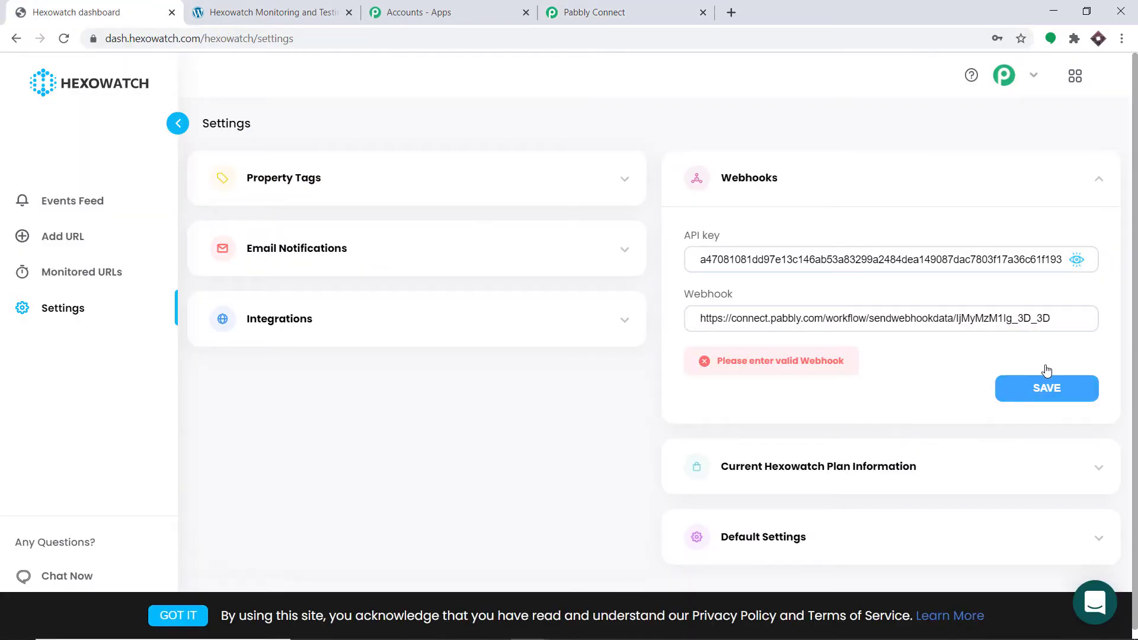
# Clear the webhook address in the Hexowatch settings, paste the Pabbly Connect webhook URL again and save it
pyautogui.moveTo(1048, 318); pyautogui.dragTo(705, 339)
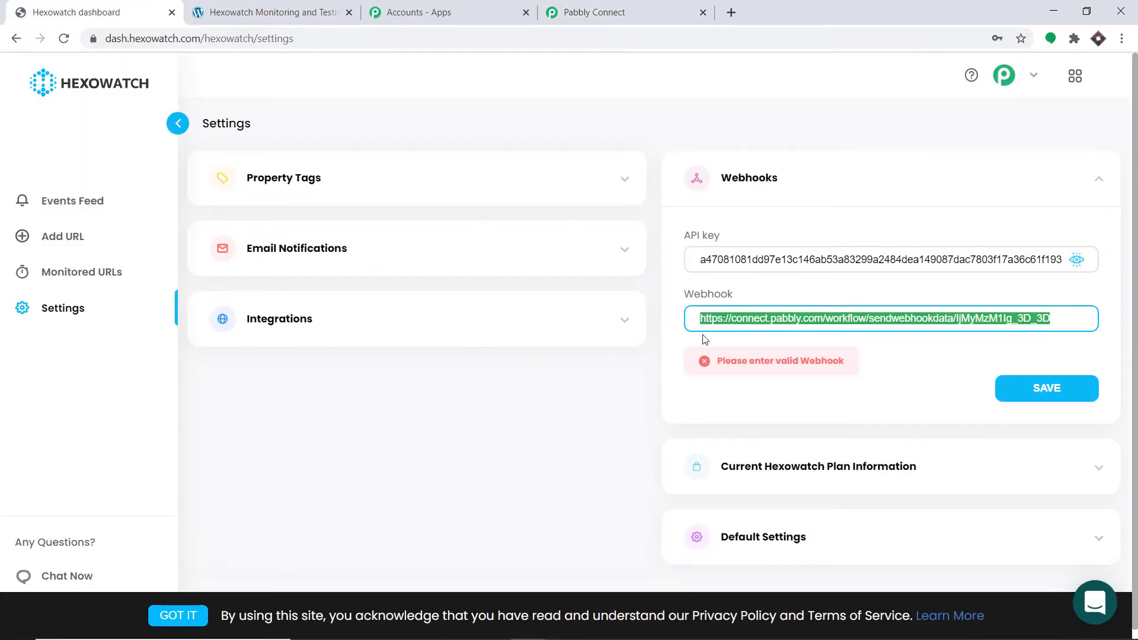
pyautogui.press('BackSpace')
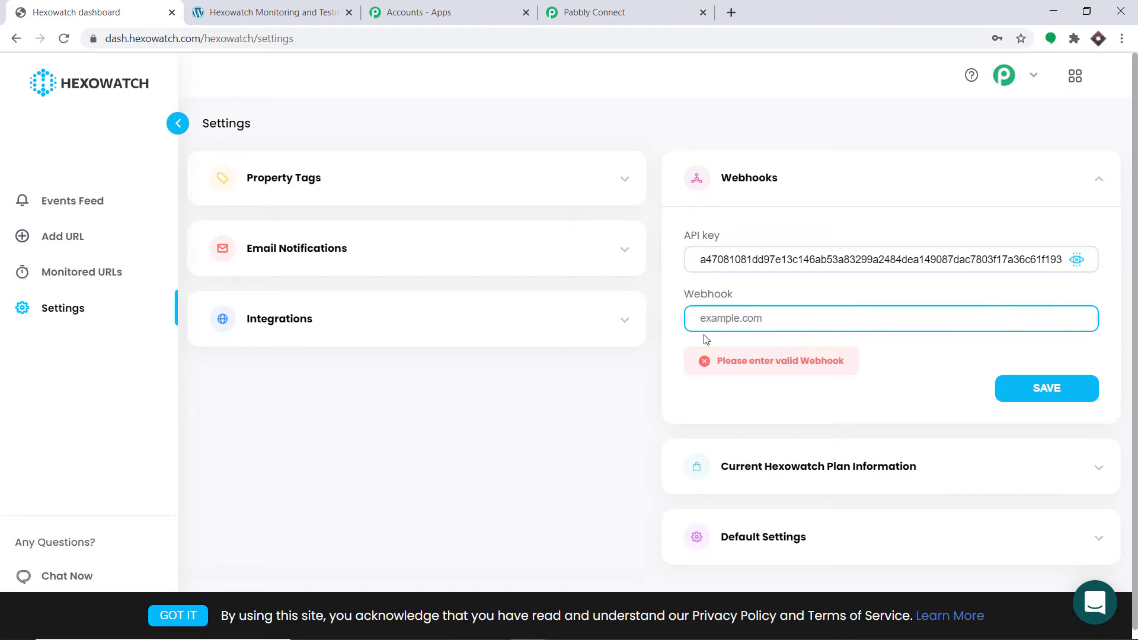
pyautogui.hotkey('ctrl', 'v')
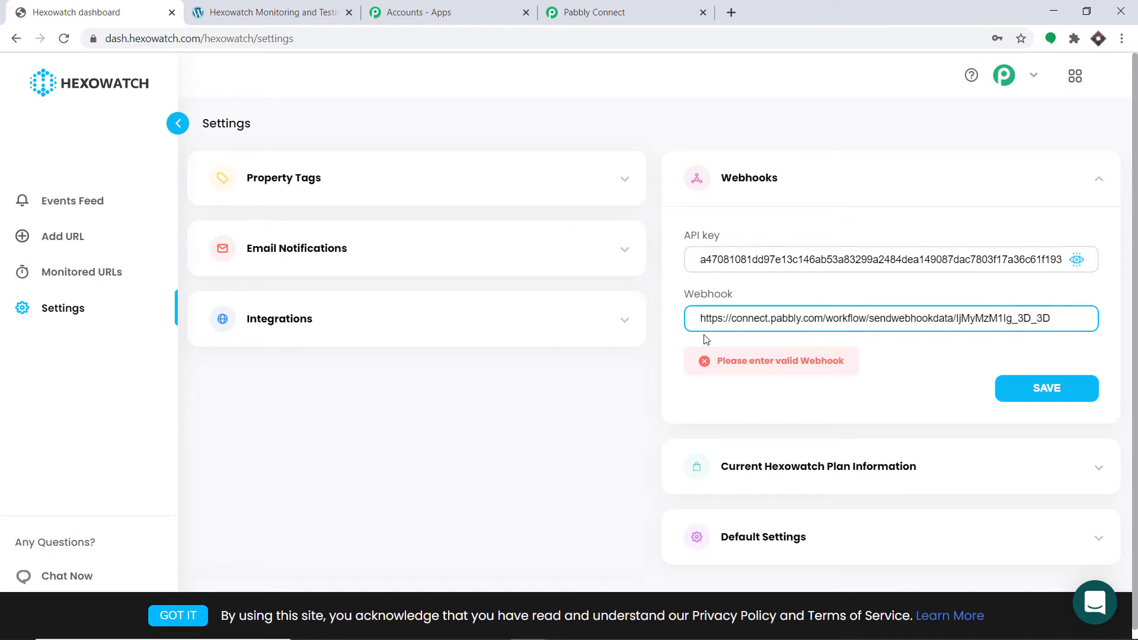
pyautogui.click(1071, 396)
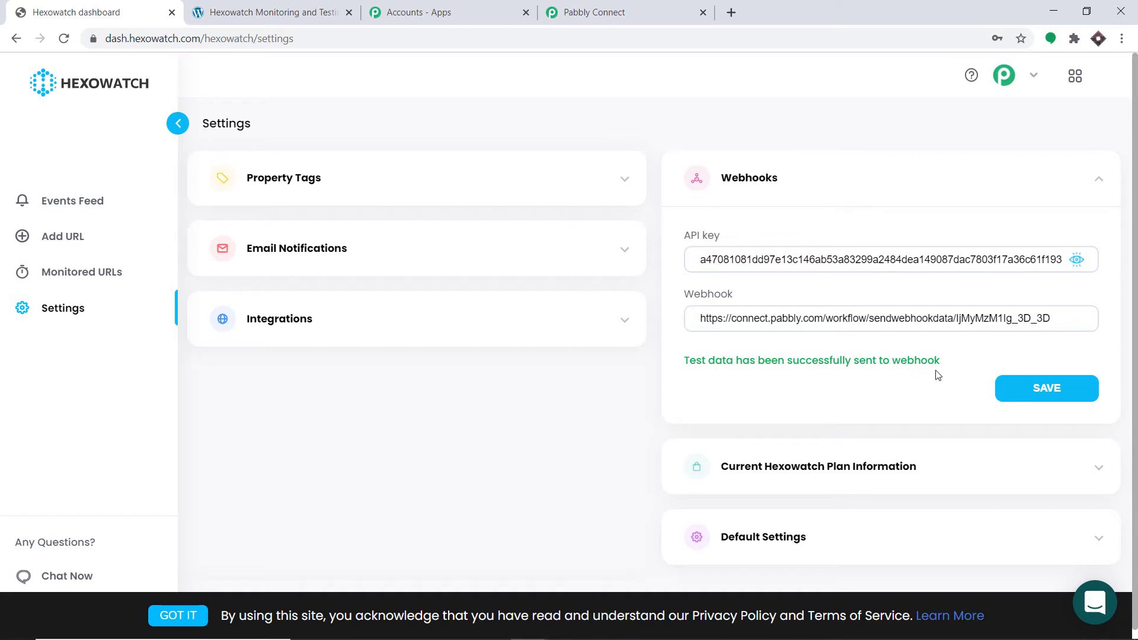
# Switch to Pabbly Connect, review the captured webhook response and add a ClickUp action below the Hexowatch trigger
pyautogui.click(624, 4)
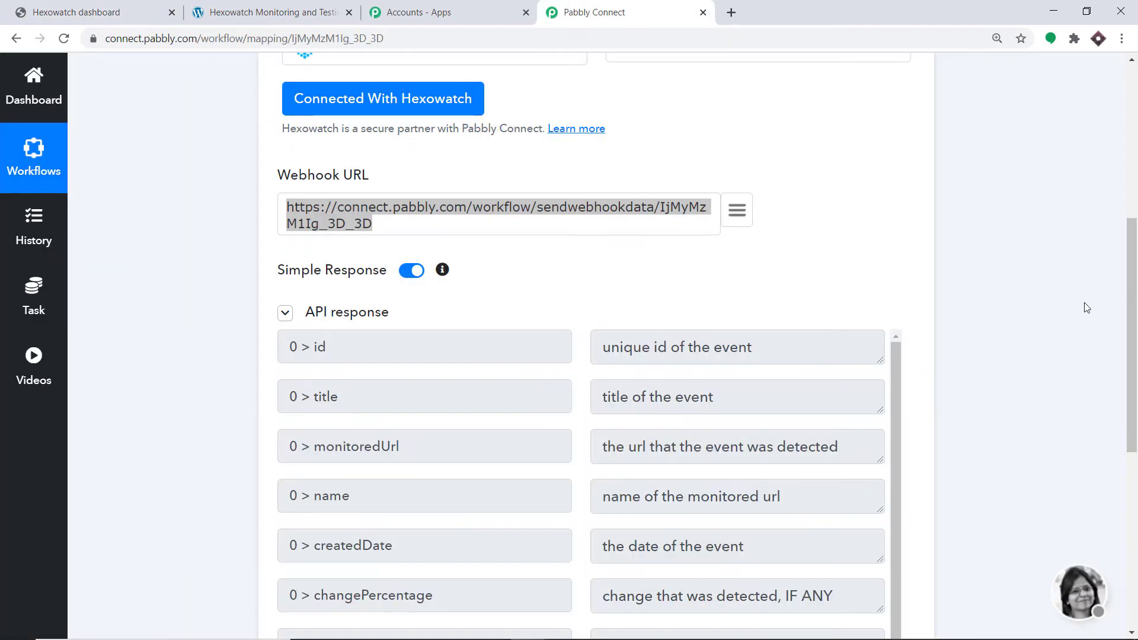
pyautogui.moveTo(1133, 353); pyautogui.dragTo(1137, 396)
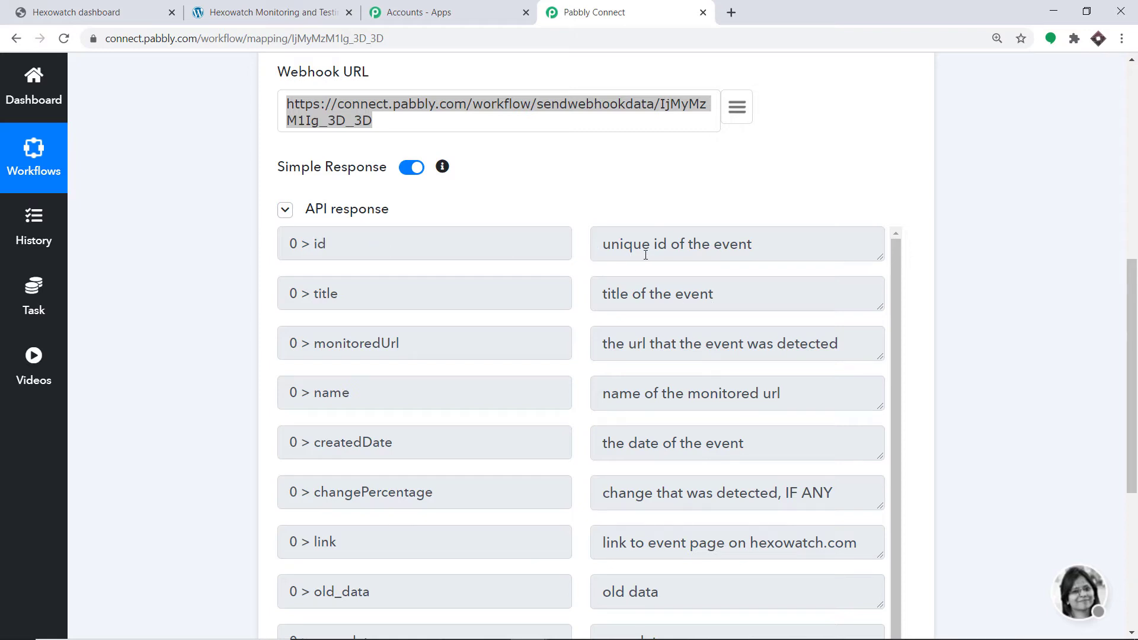
pyautogui.scroll(-5, 328, 374)
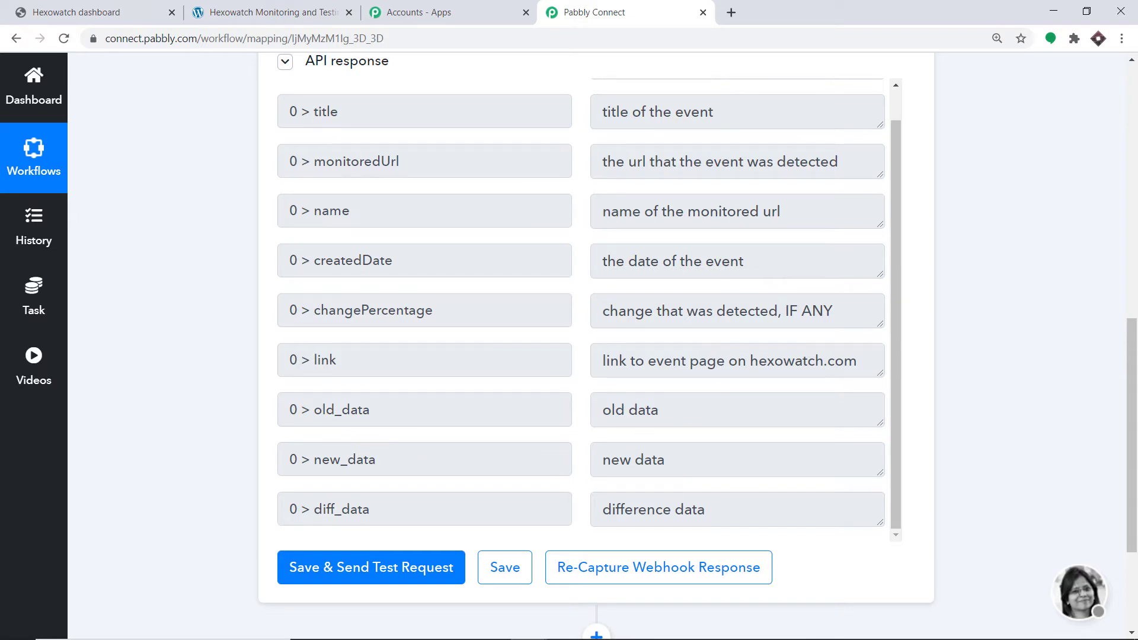
pyautogui.scroll(-3, 602, 370)
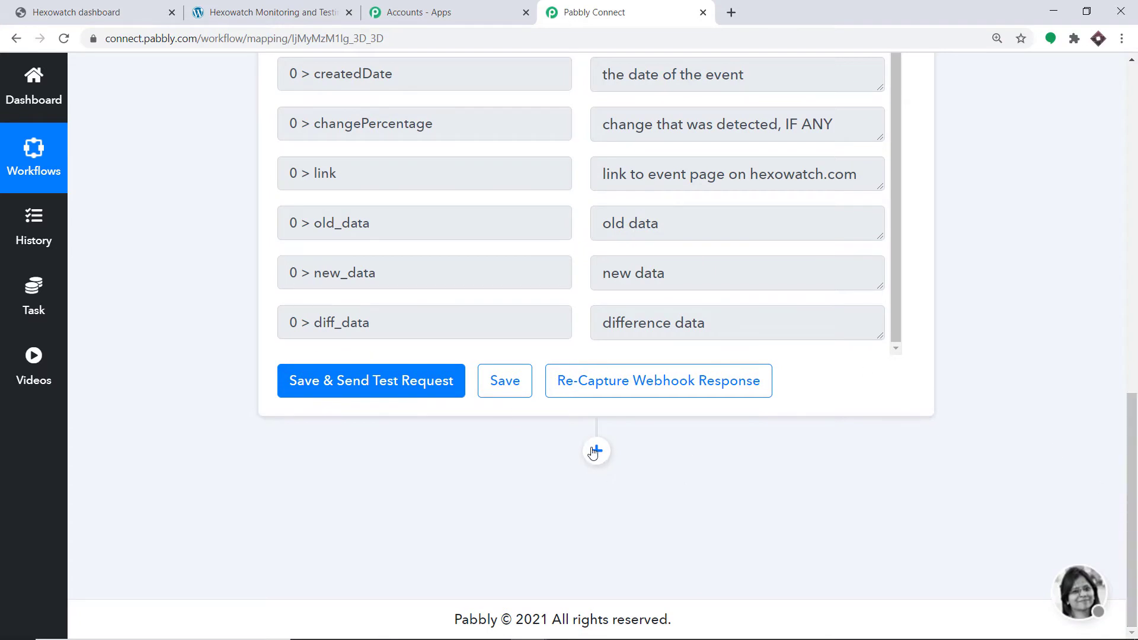
pyautogui.click(590, 454)
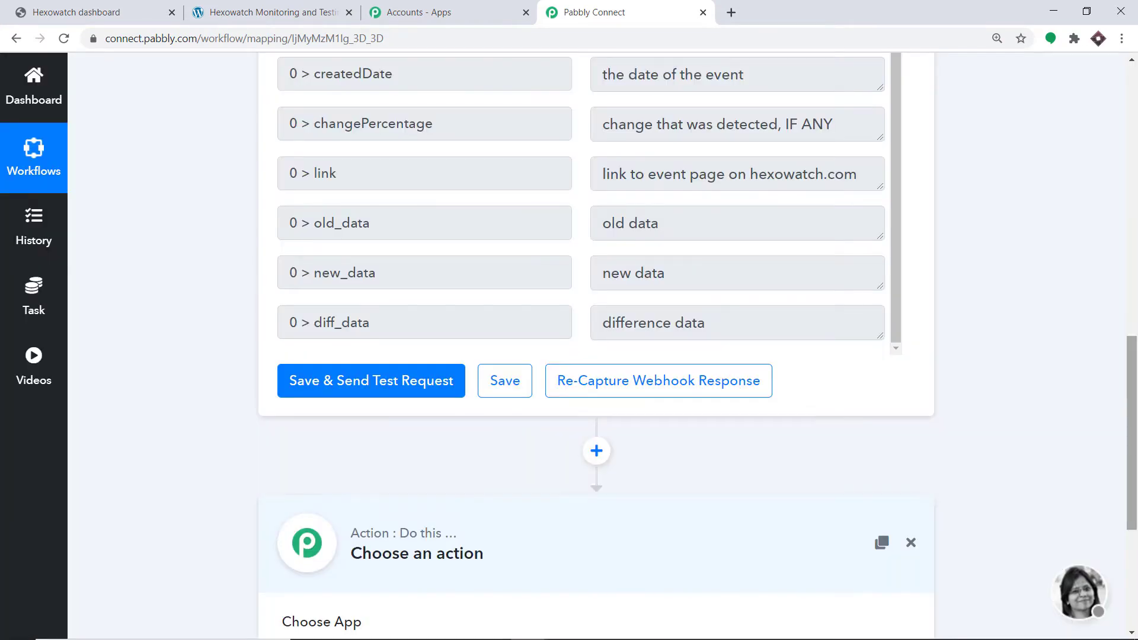
pyautogui.moveTo(1137, 446); pyautogui.dragTo(1137, 539)
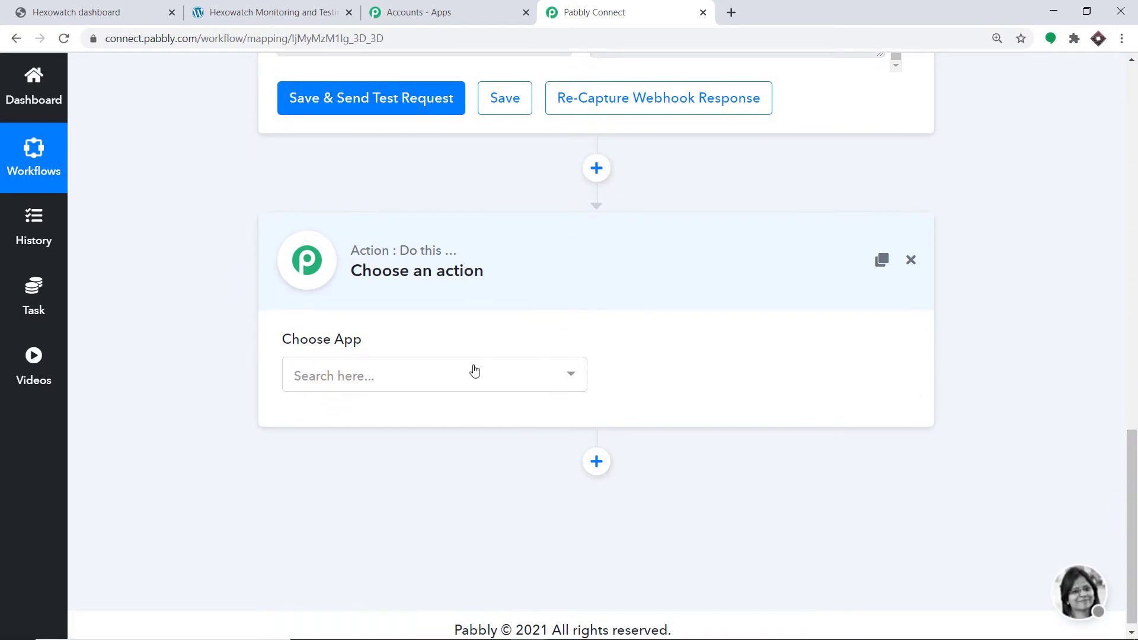
pyautogui.click(334, 379)
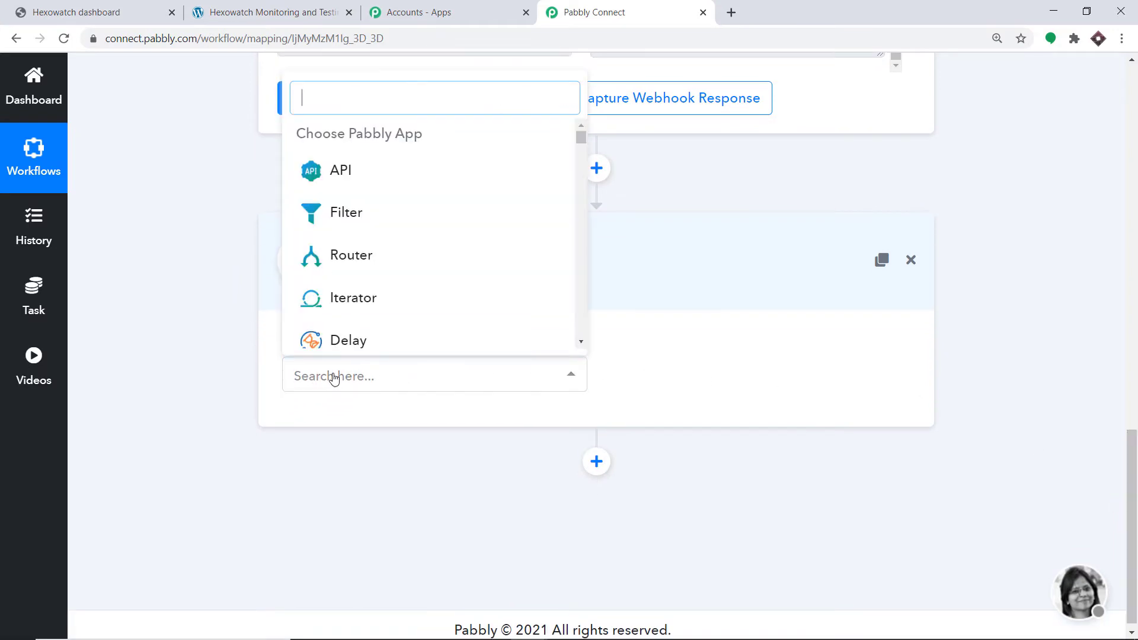
pyautogui.write('click')
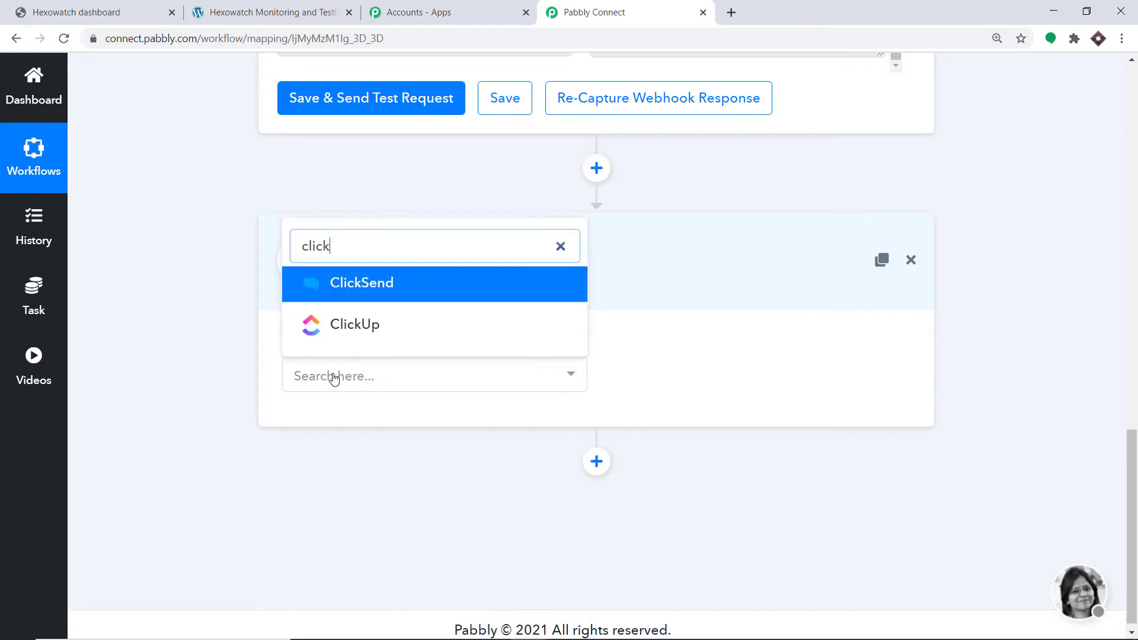
pyautogui.click(354, 336)
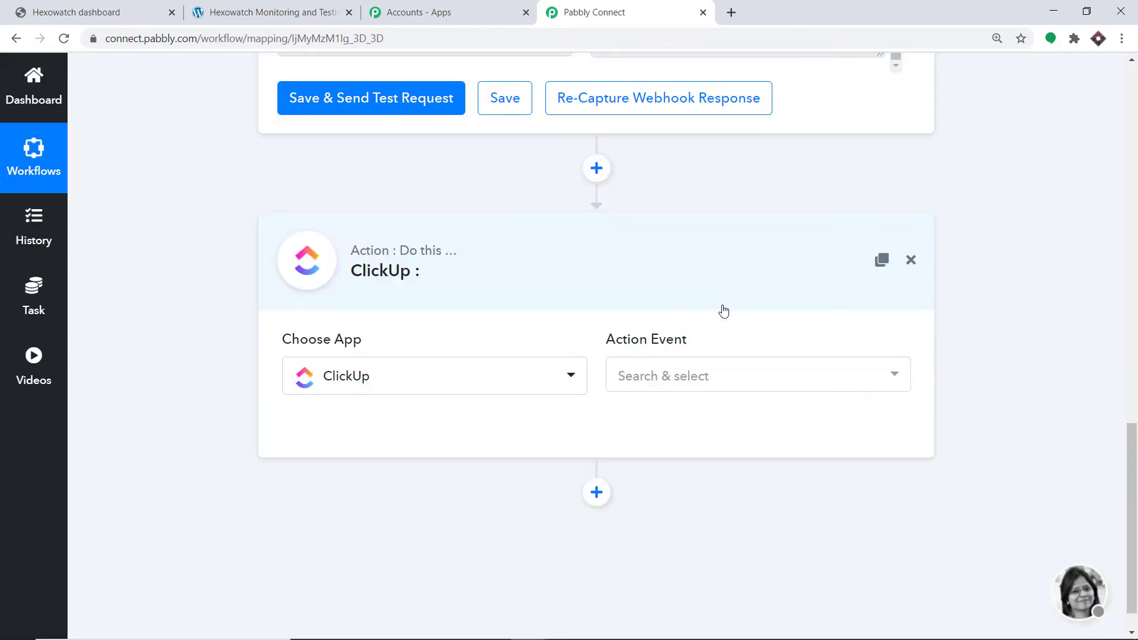
# Set the ClickUp action event to Create Task and look through the other available events
pyautogui.click(667, 377)
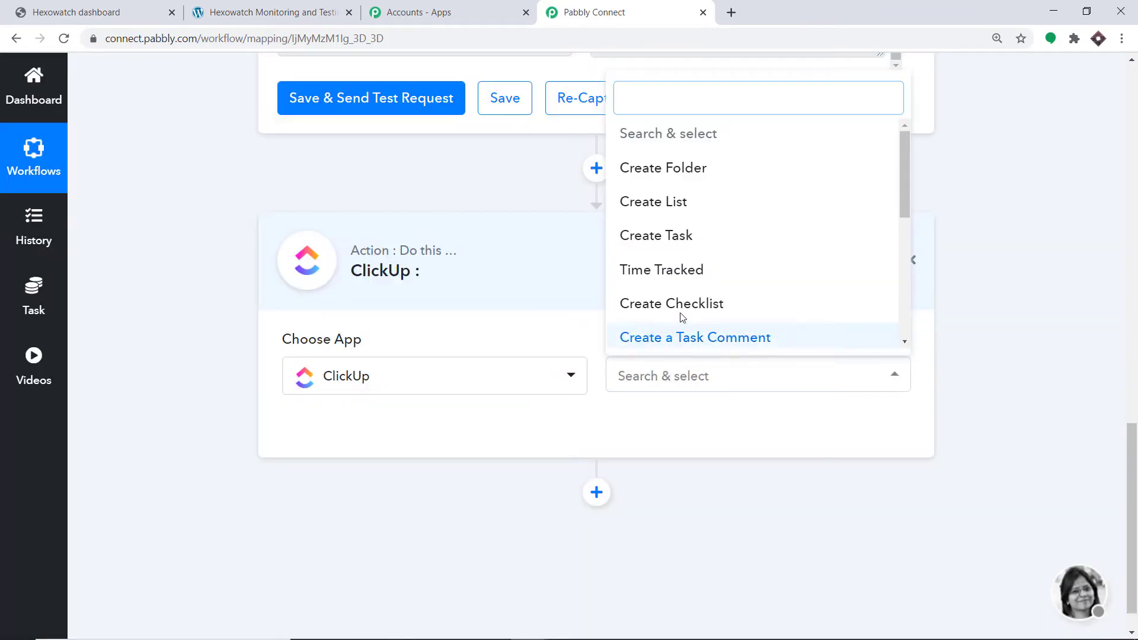
pyautogui.click(674, 237)
pyautogui.click(676, 376)
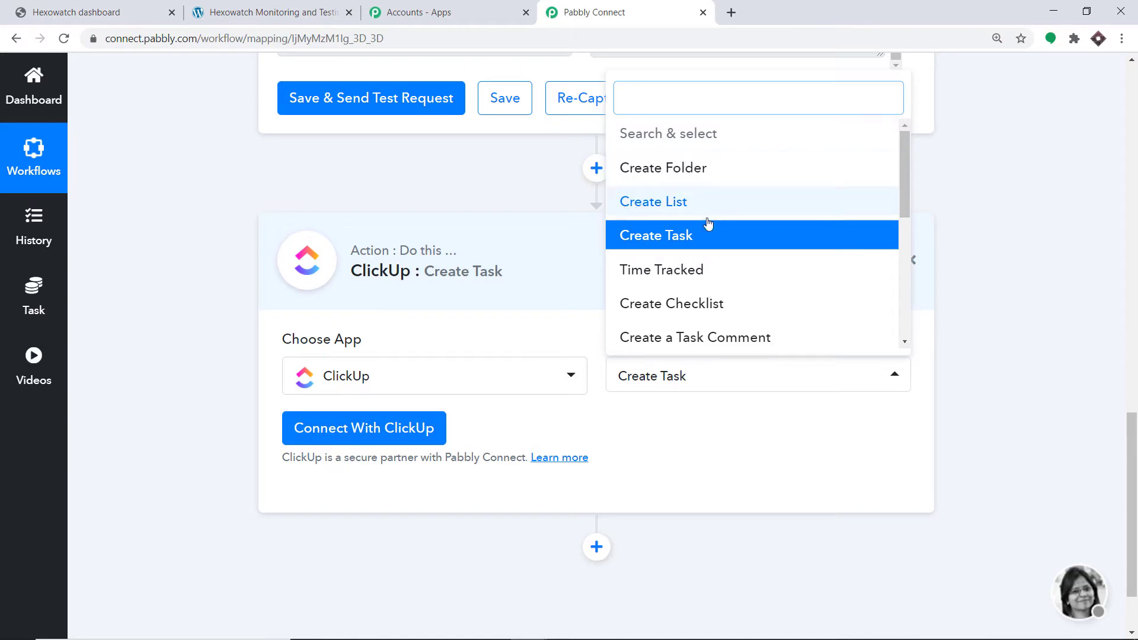
pyautogui.scroll(-3, 703, 270)
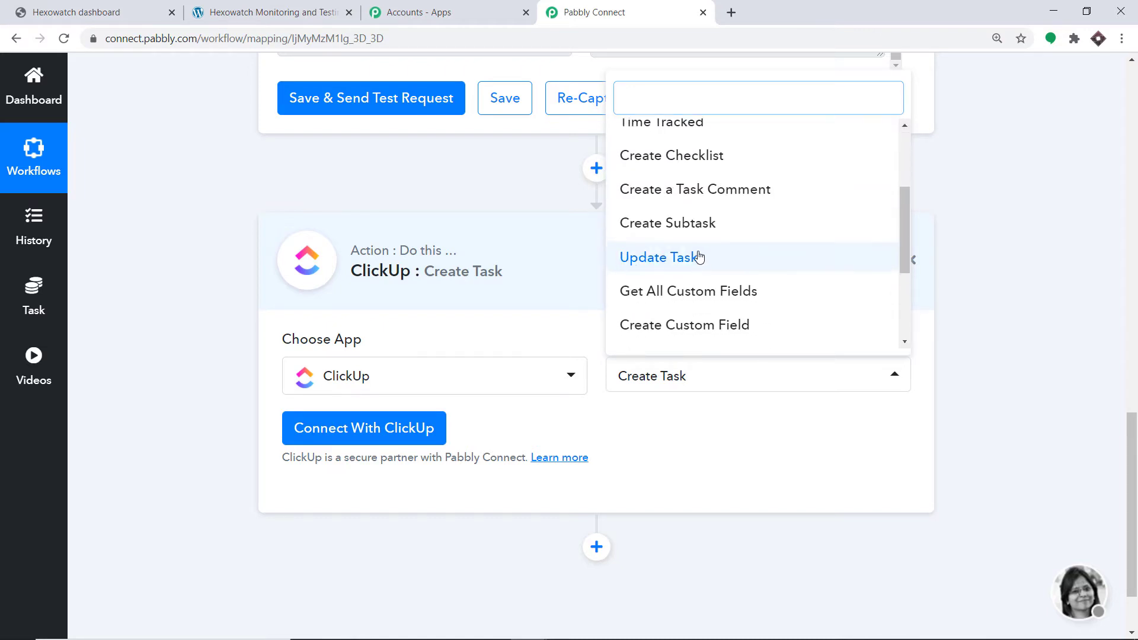
pyautogui.scroll(3, 777, 227)
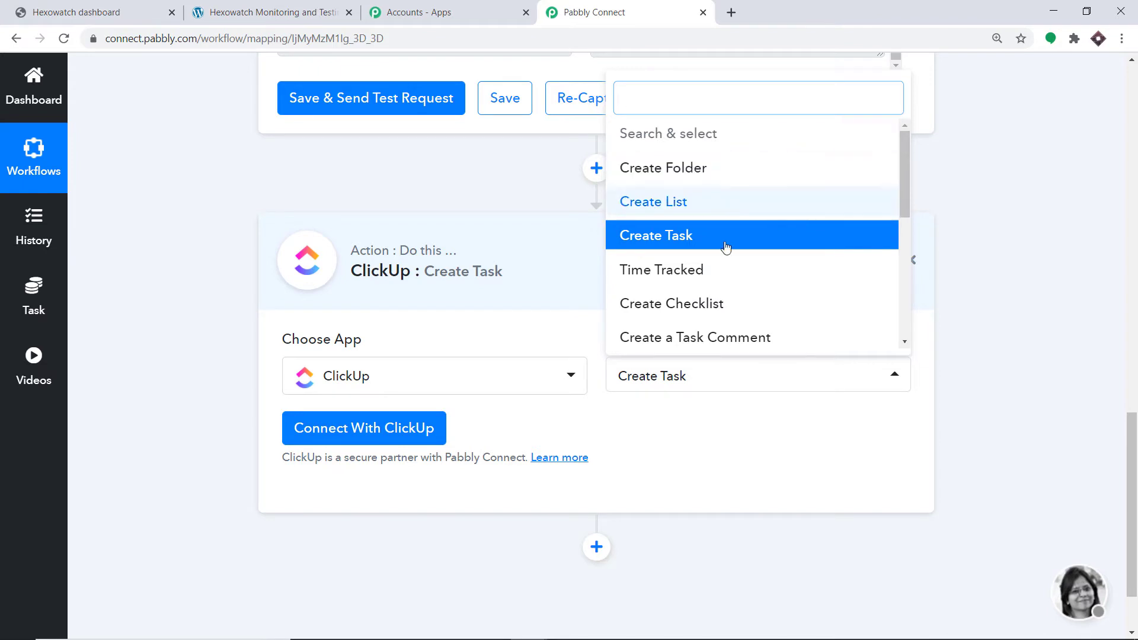
pyautogui.scroll(-2, 788, 297)
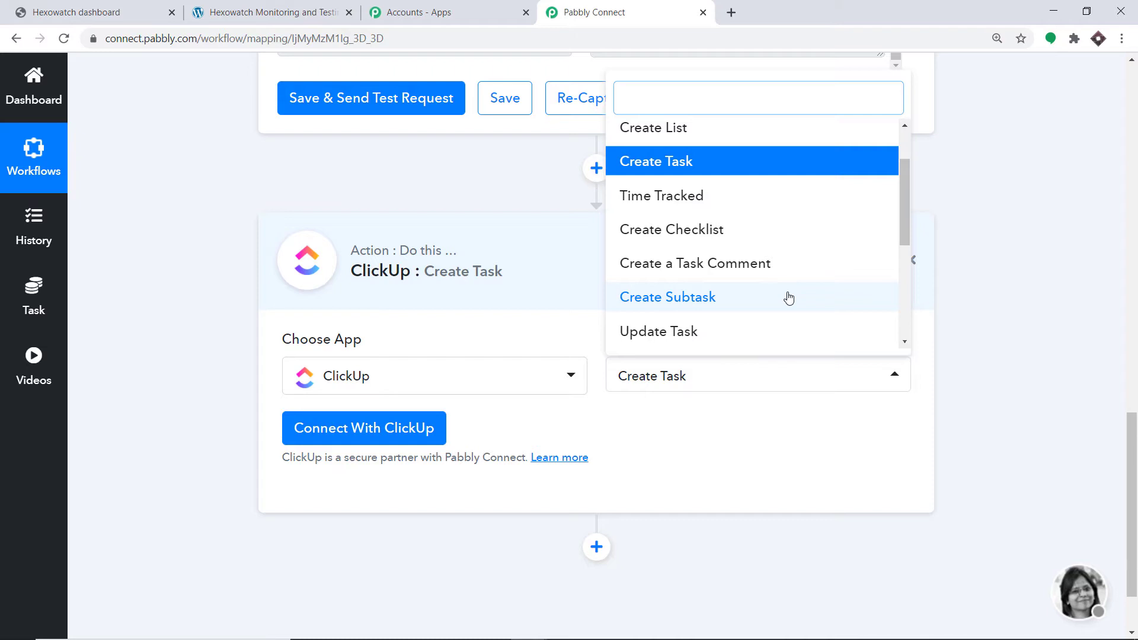
pyautogui.click(745, 417)
# Start connecting ClickUp with new credentials and open the ClickUp workspace board in a new browser tab
pyautogui.click(377, 440)
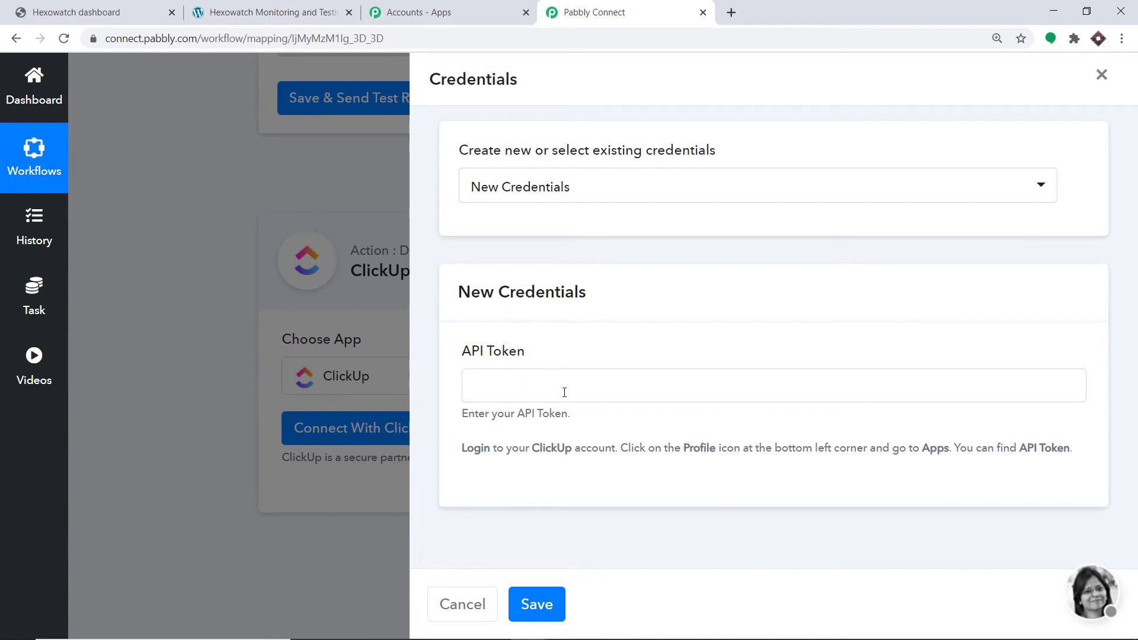
pyautogui.click(731, 12)
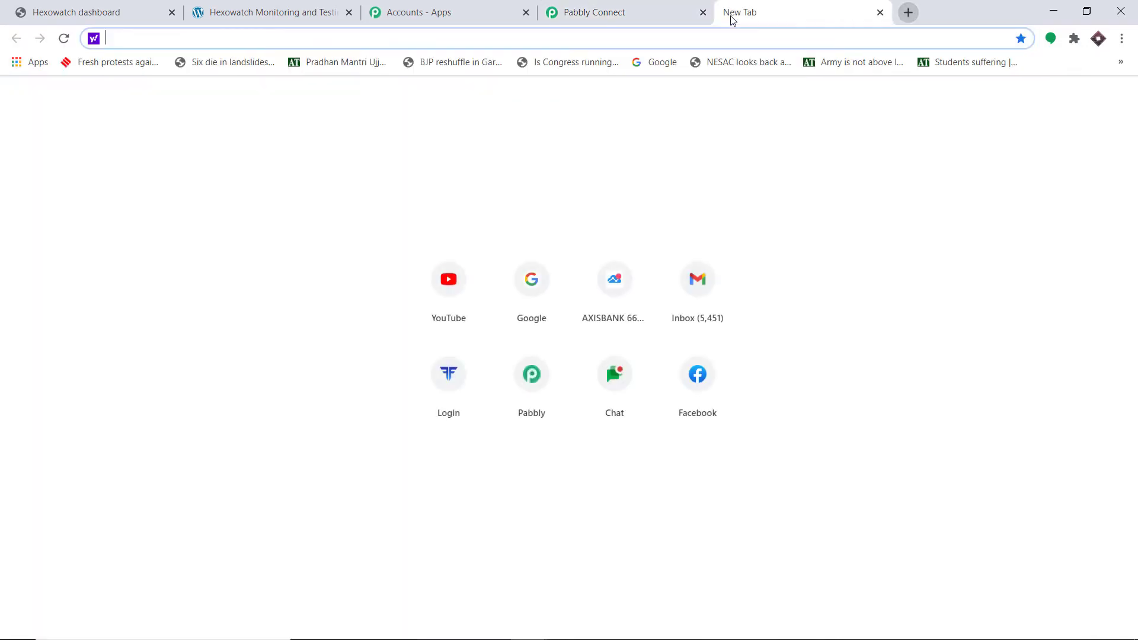
pyautogui.write('cli')
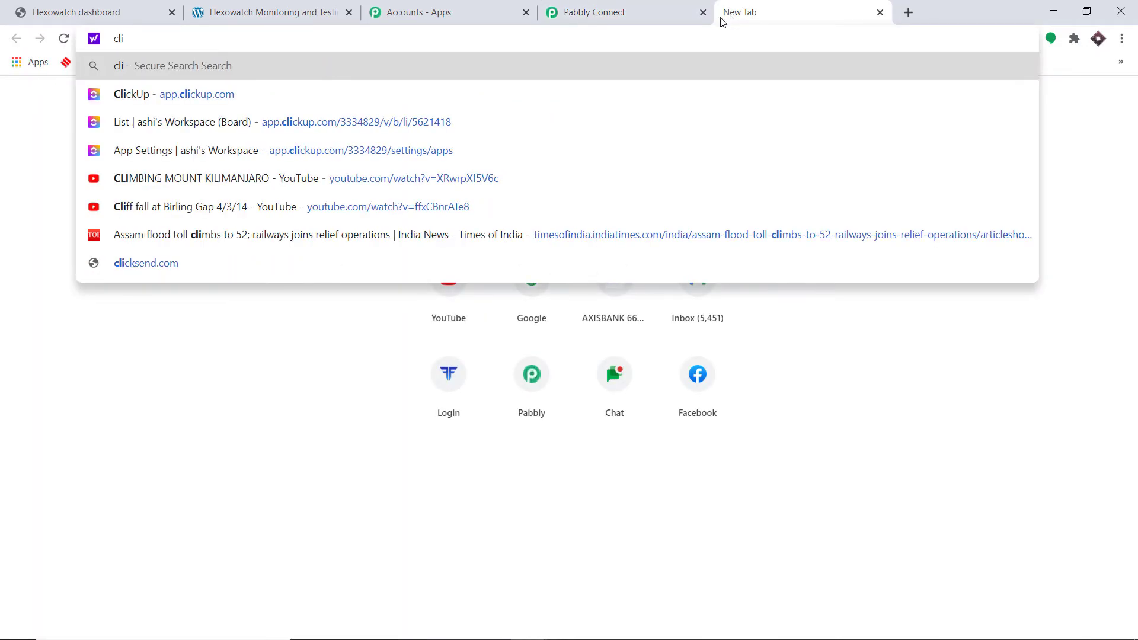
pyautogui.click(286, 118)
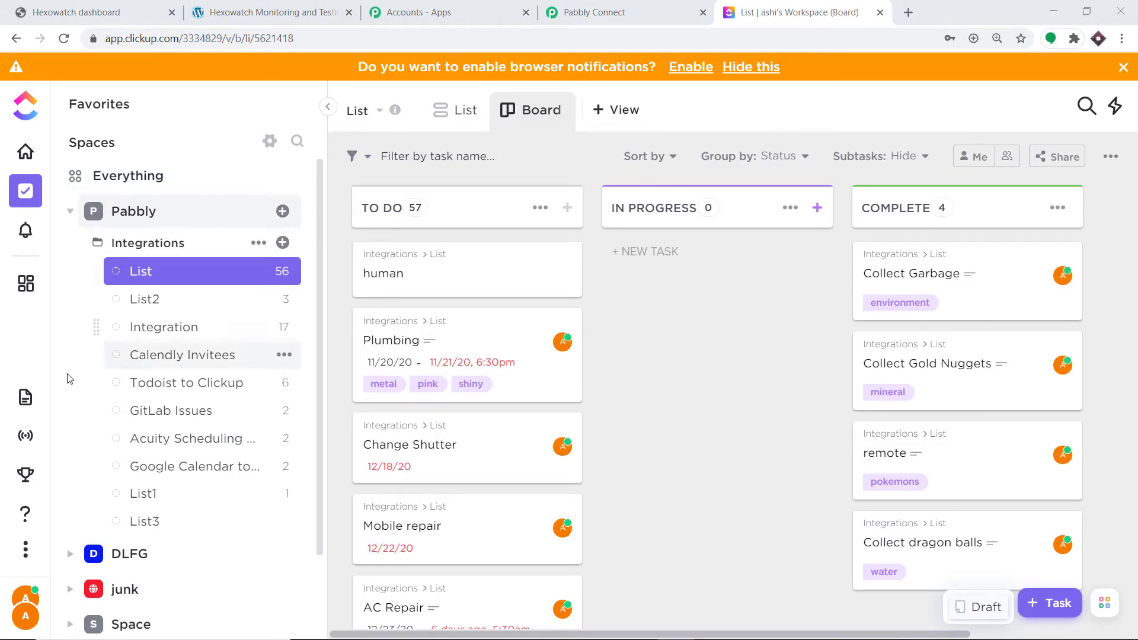
# Copy the API token from the Apps settings of the ClickUp profile
pyautogui.click(24, 615)
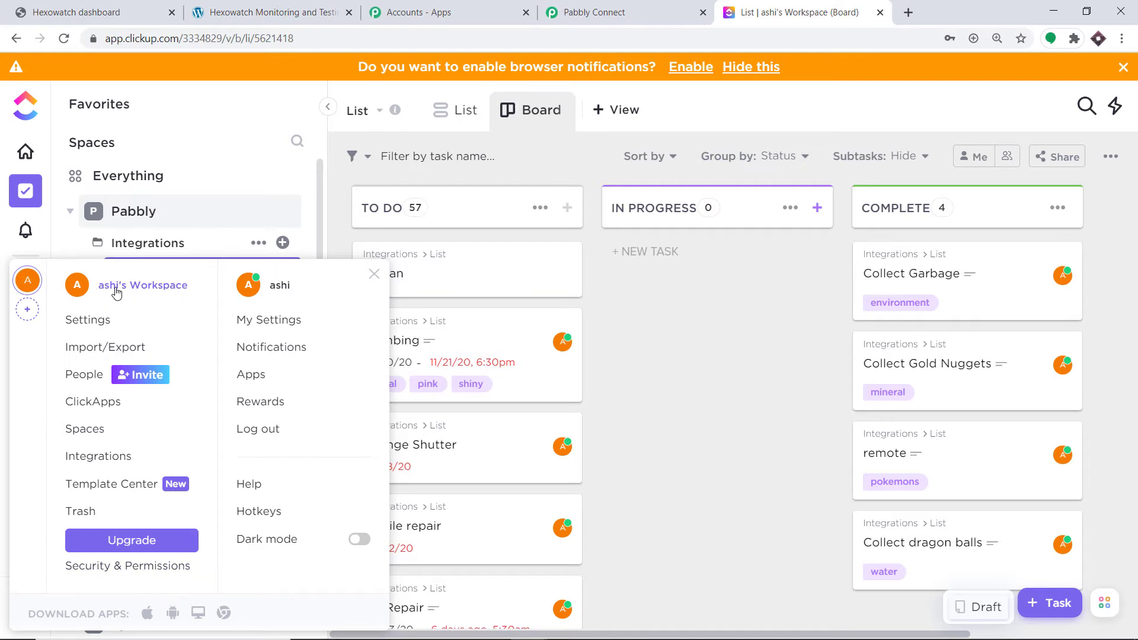
pyautogui.click(250, 381)
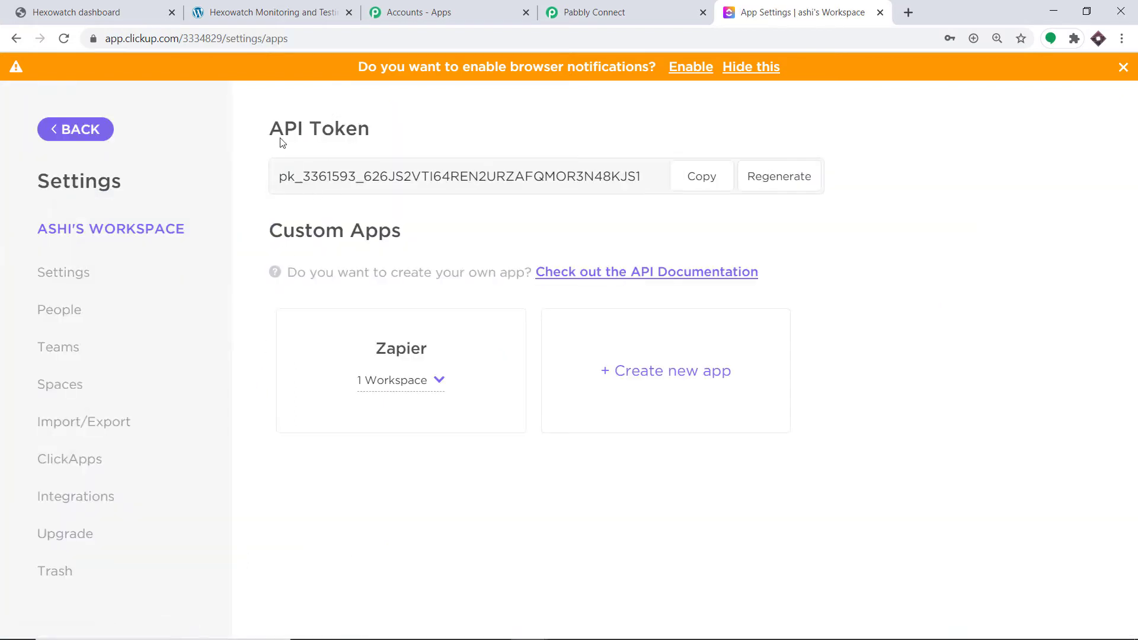
pyautogui.click(703, 176)
# Switch to Pabbly Connect, paste the ClickUp API token into the new credentials and save the connection
pyautogui.click(622, 12)
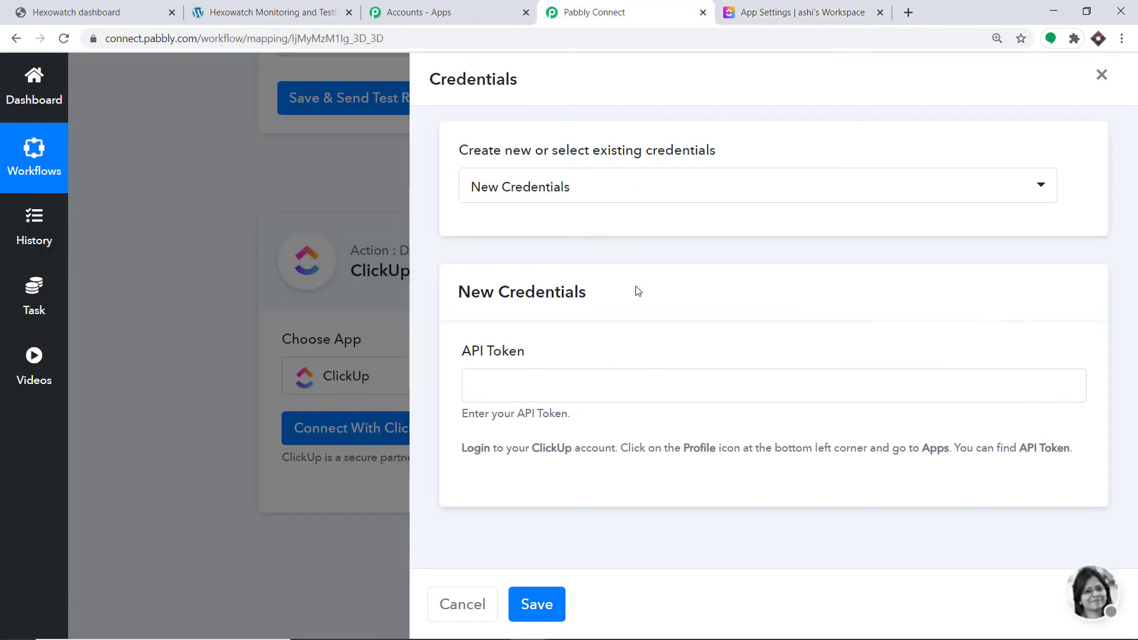
pyautogui.rightClick(515, 398)
pyautogui.click(563, 509)
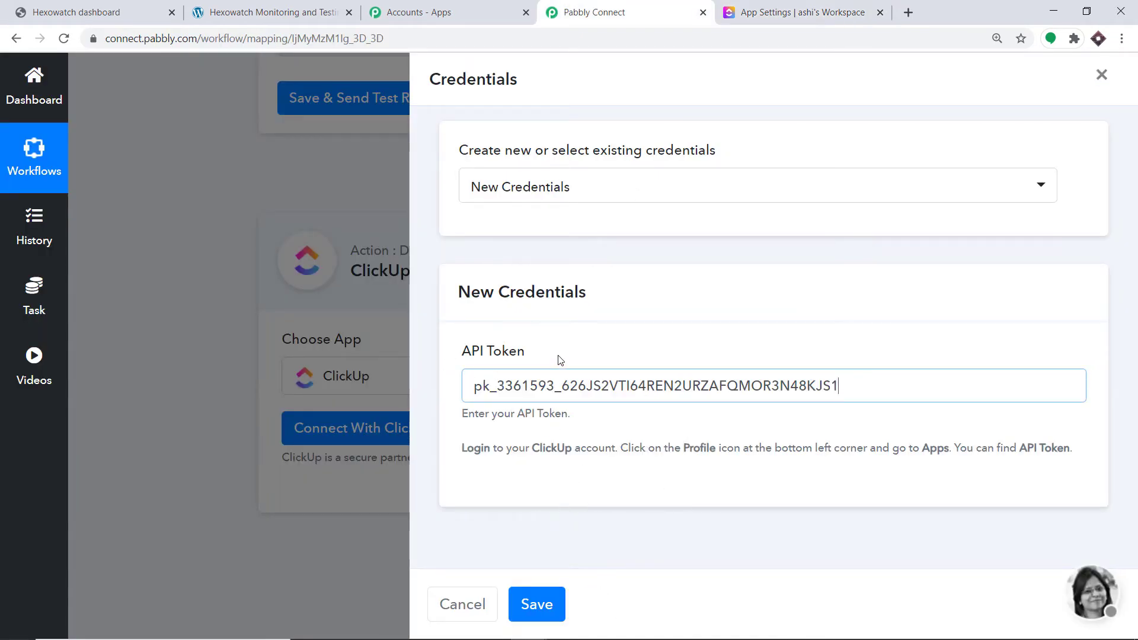
pyautogui.click(547, 605)
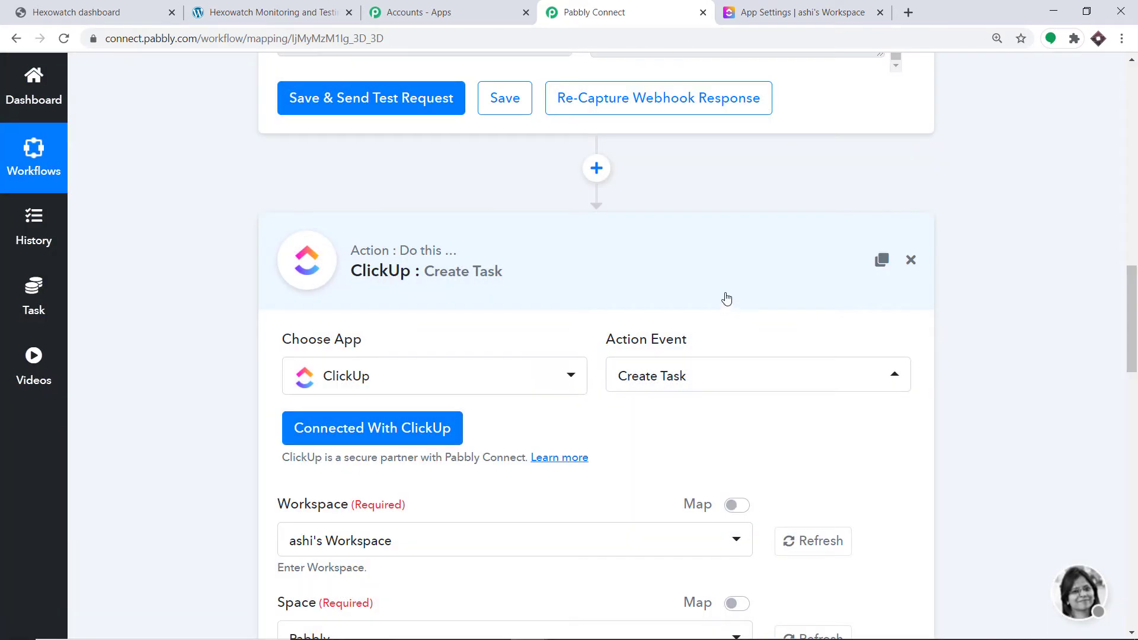
# Check the workspace options of the Create Task action, switch to ClickUp and open its account menu to view the workspace name
pyautogui.scroll(-2, 725, 298)
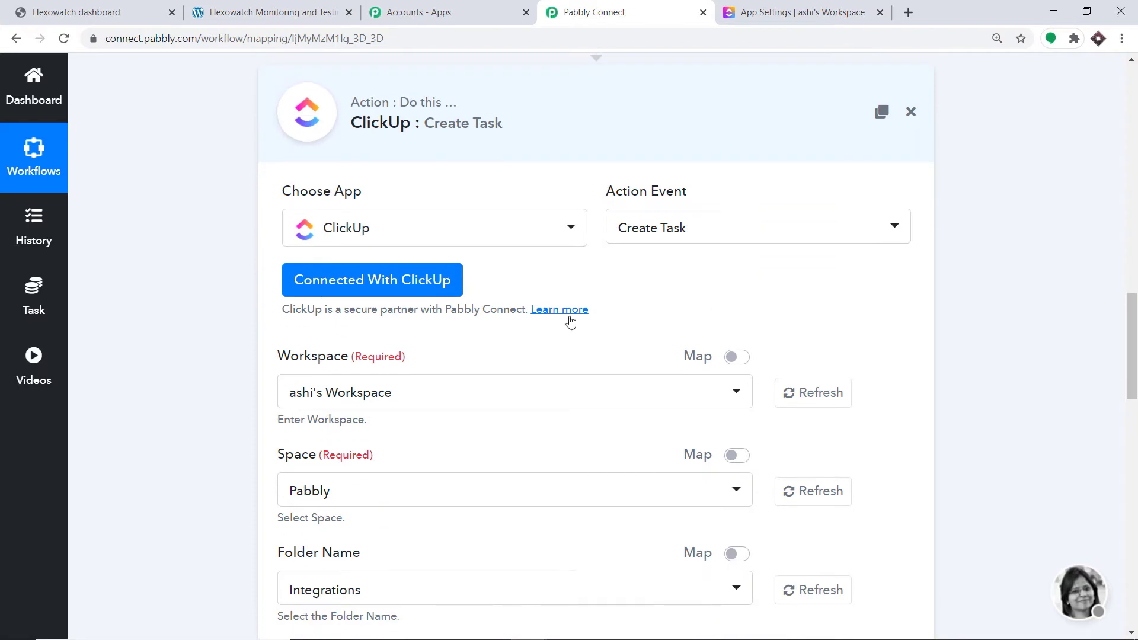
pyautogui.scroll(-1, 529, 338)
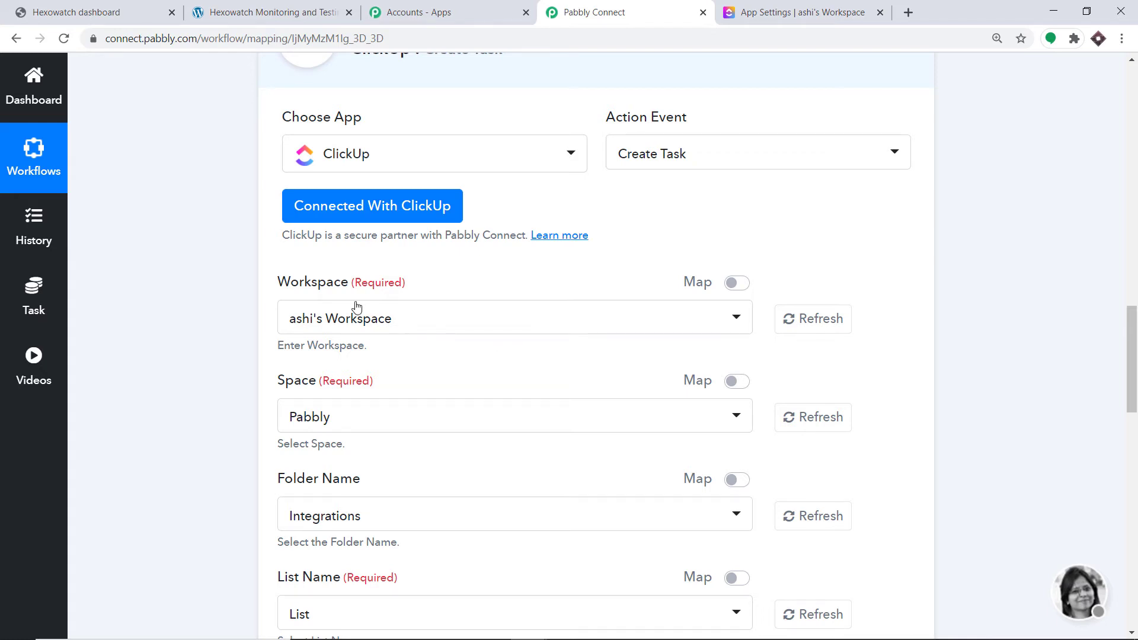
pyautogui.scroll(-2, 356, 306)
pyautogui.click(379, 172)
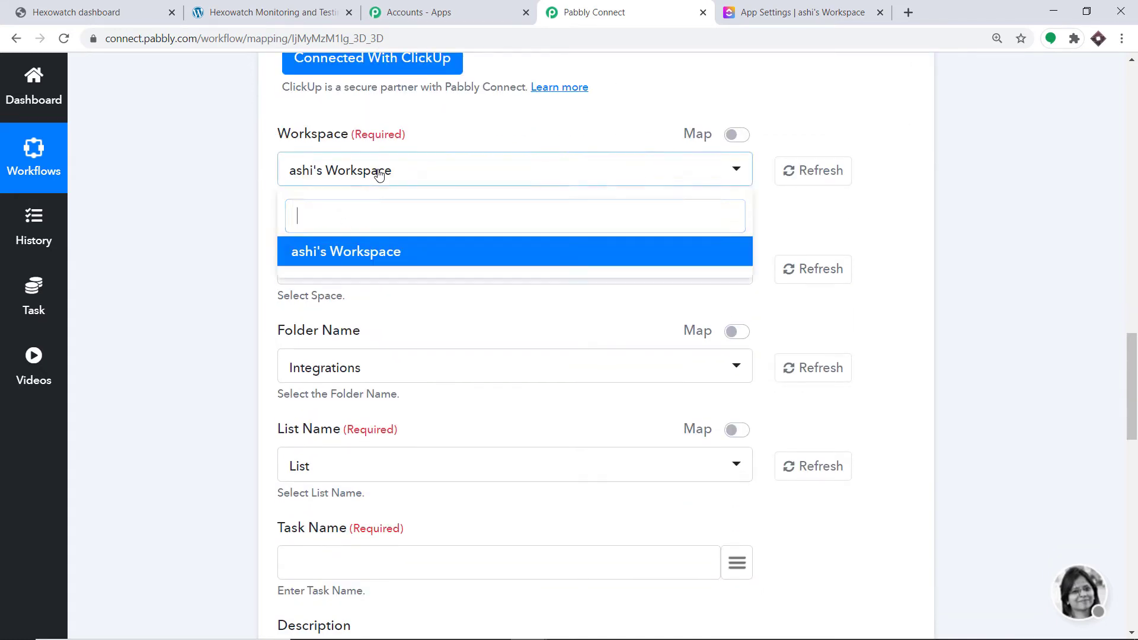
pyautogui.click(465, 137)
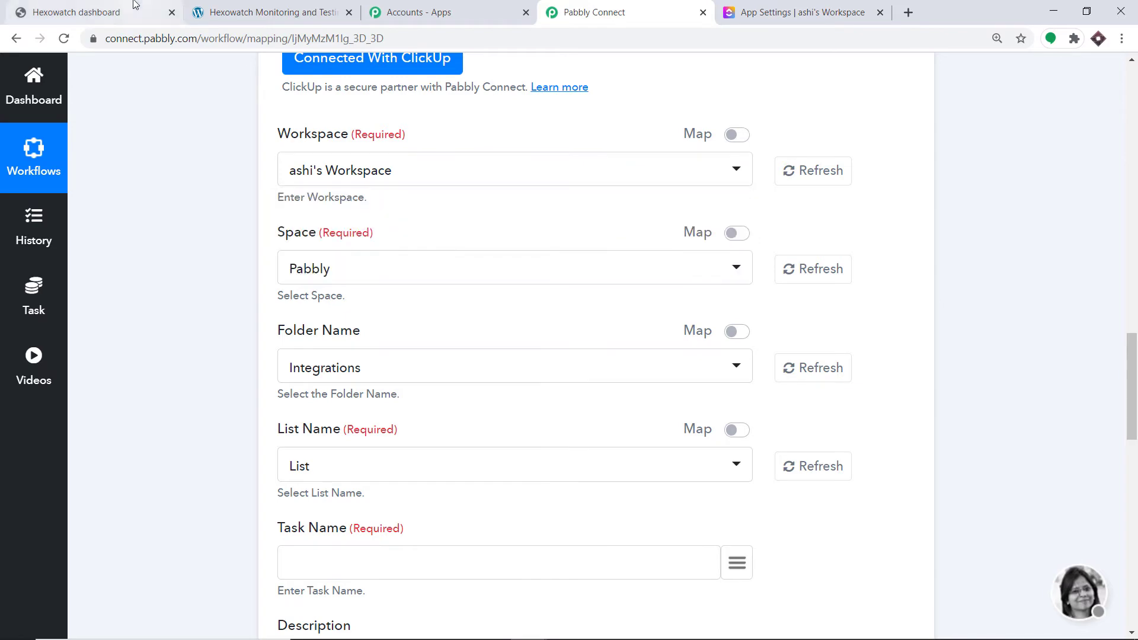
pyautogui.click(793, 4)
pyautogui.click(87, 131)
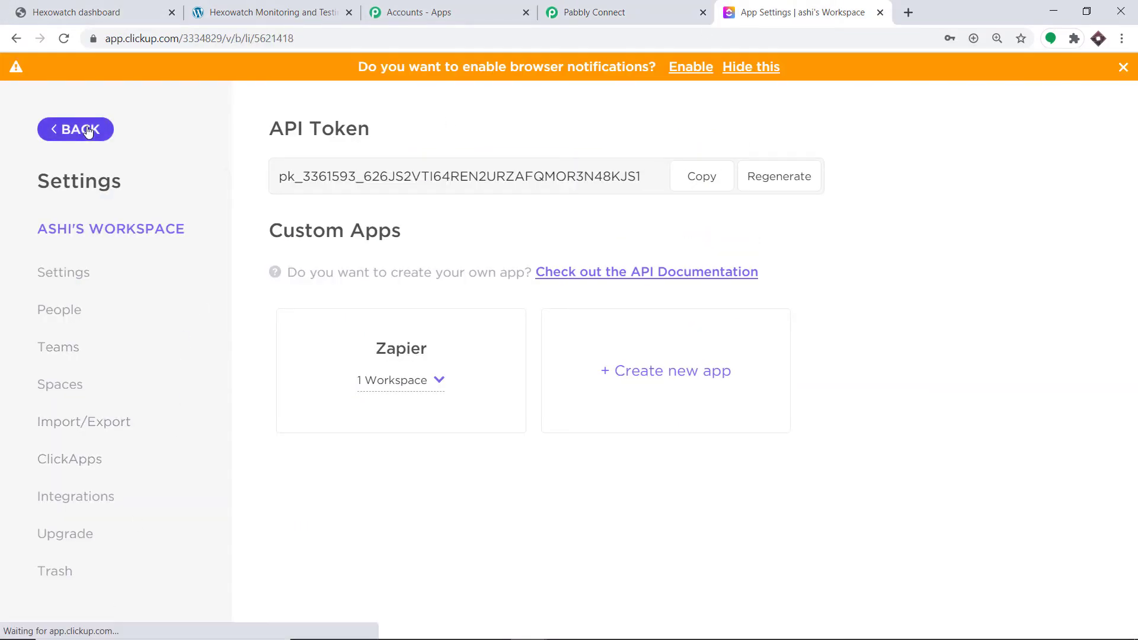
pyautogui.click(27, 611)
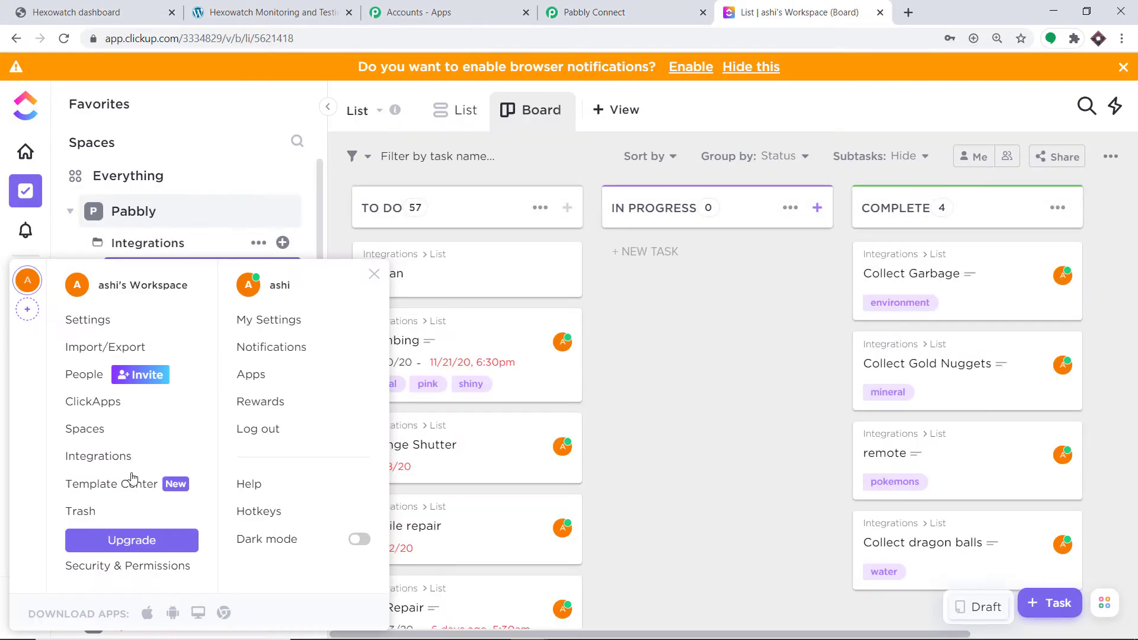
# Switch to Pabbly Connect, compare the Space options with the spaces in ClickUp and choose Pabbly as the space
pyautogui.click(616, 8)
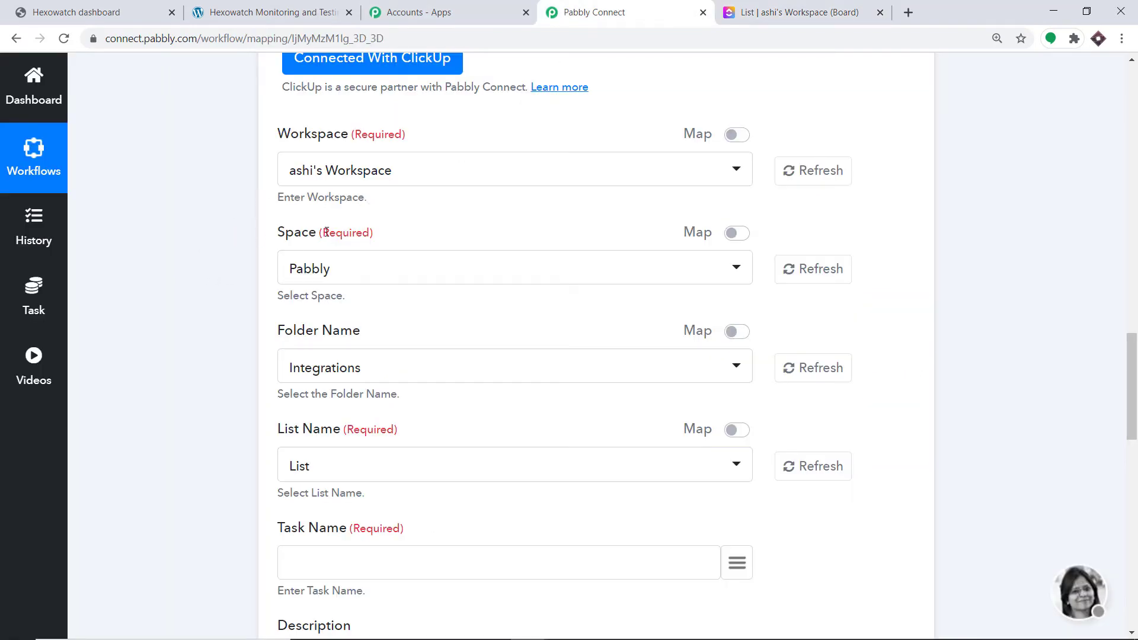
pyautogui.click(305, 272)
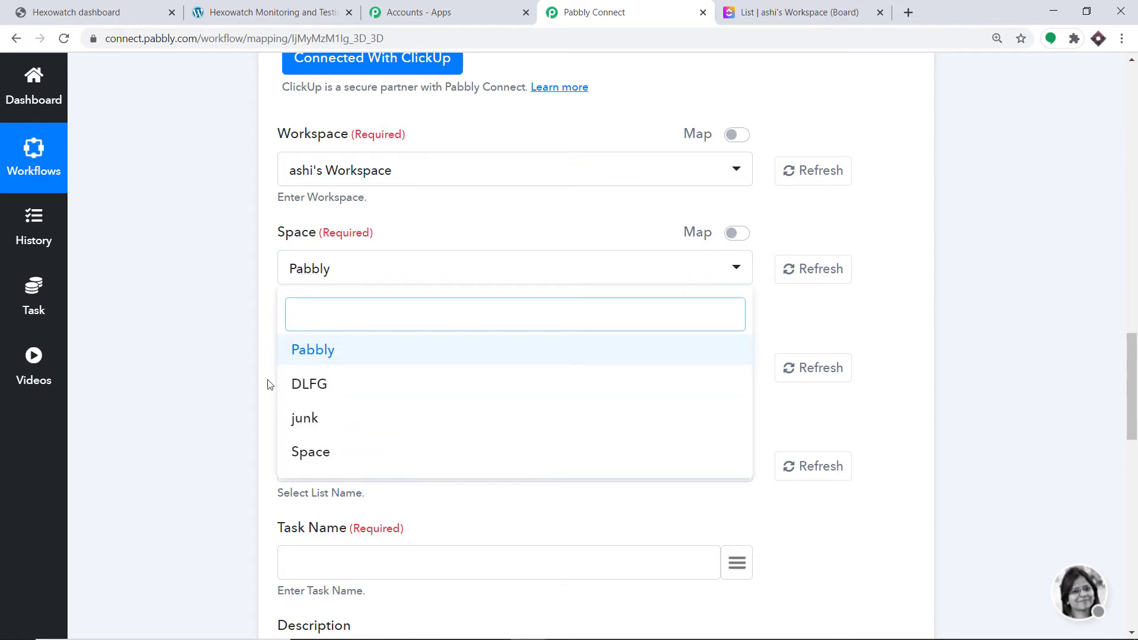
pyautogui.click(818, 11)
pyautogui.click(332, 209)
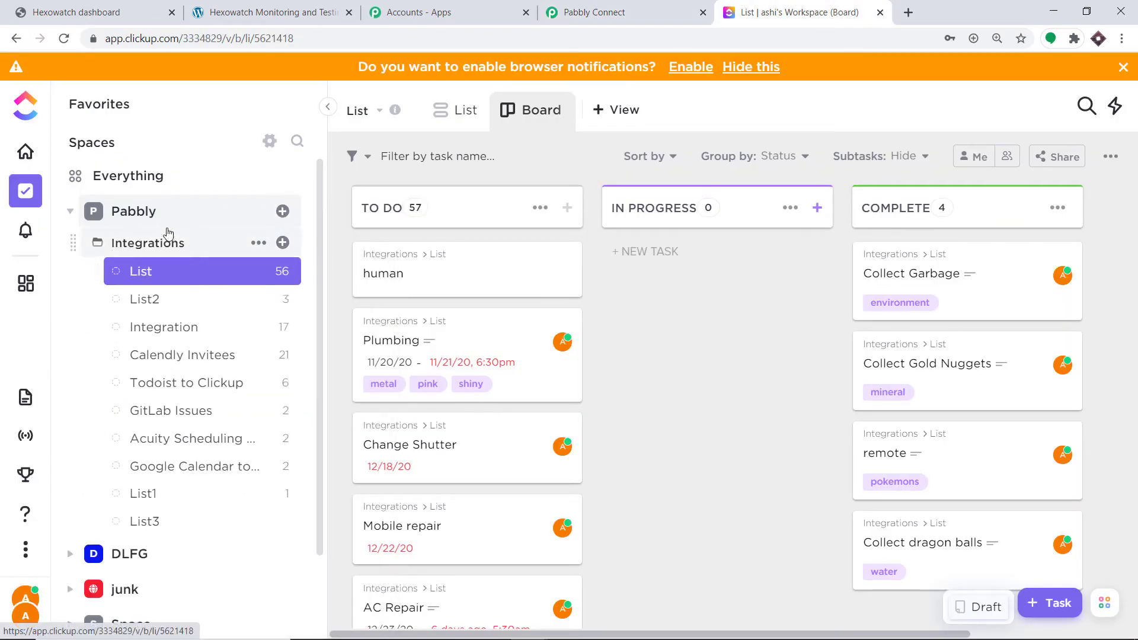
pyautogui.click(178, 213)
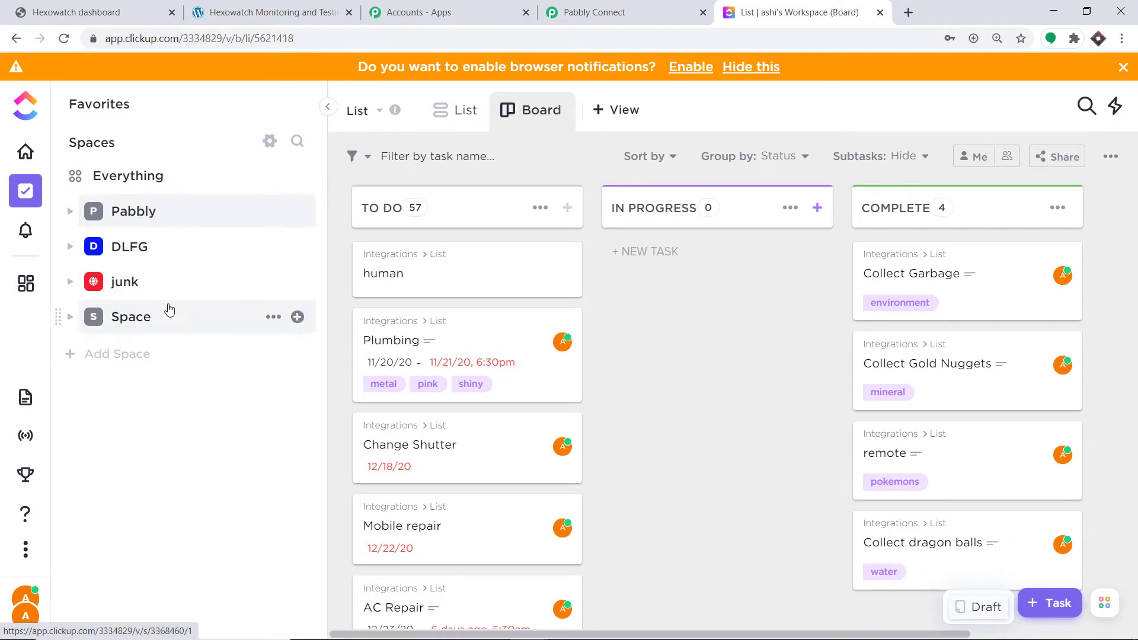
pyautogui.click(598, 11)
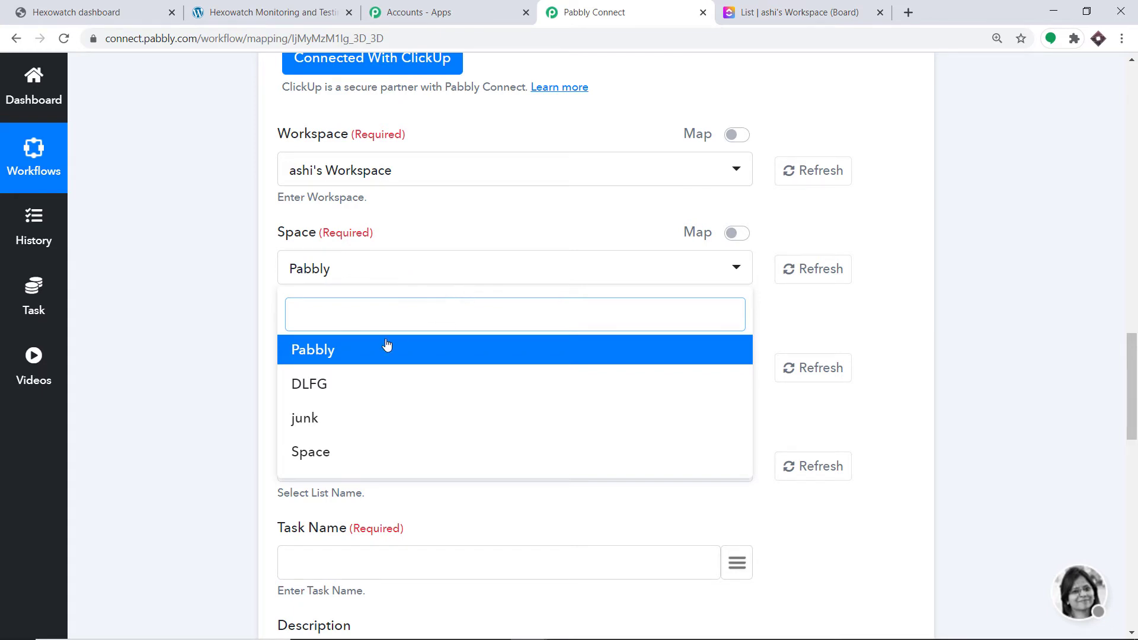
pyautogui.click(318, 352)
pyautogui.scroll(-1, 377, 319)
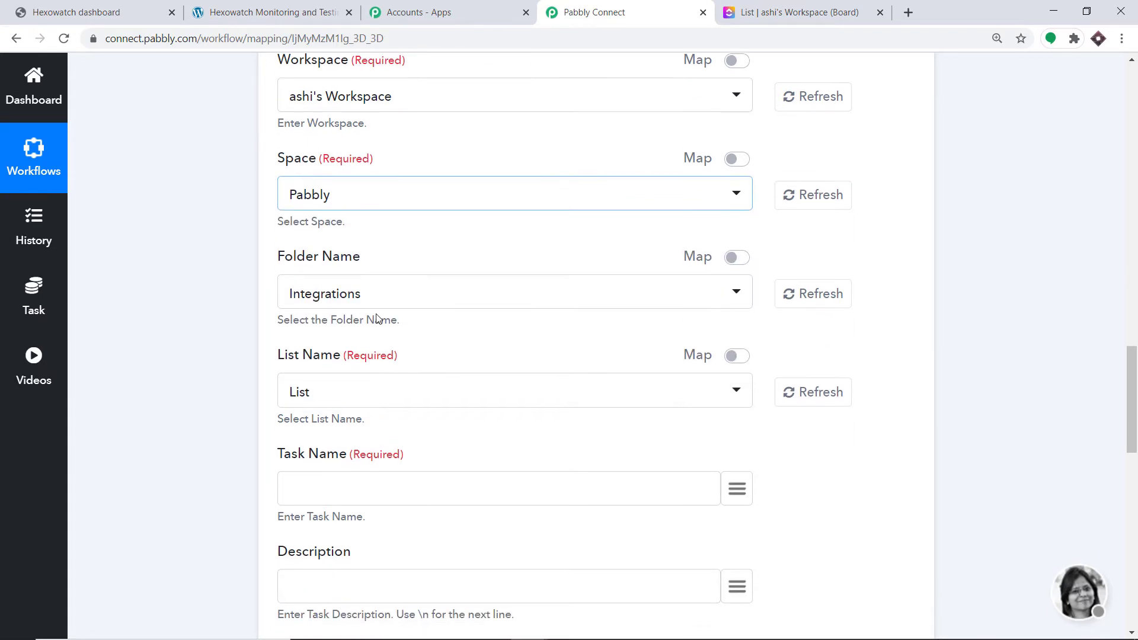
# Compare the Folder Name options with the folders of the Pabbly space in ClickUp and return to Pabbly Connect
pyautogui.click(307, 297)
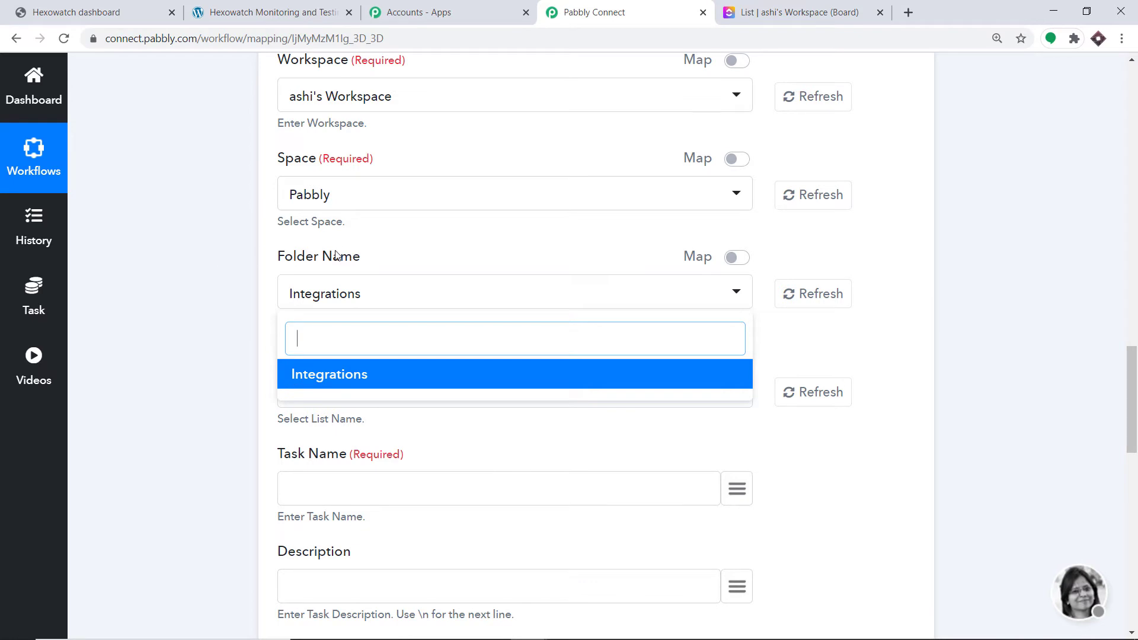
pyautogui.click(811, 9)
pyautogui.click(169, 211)
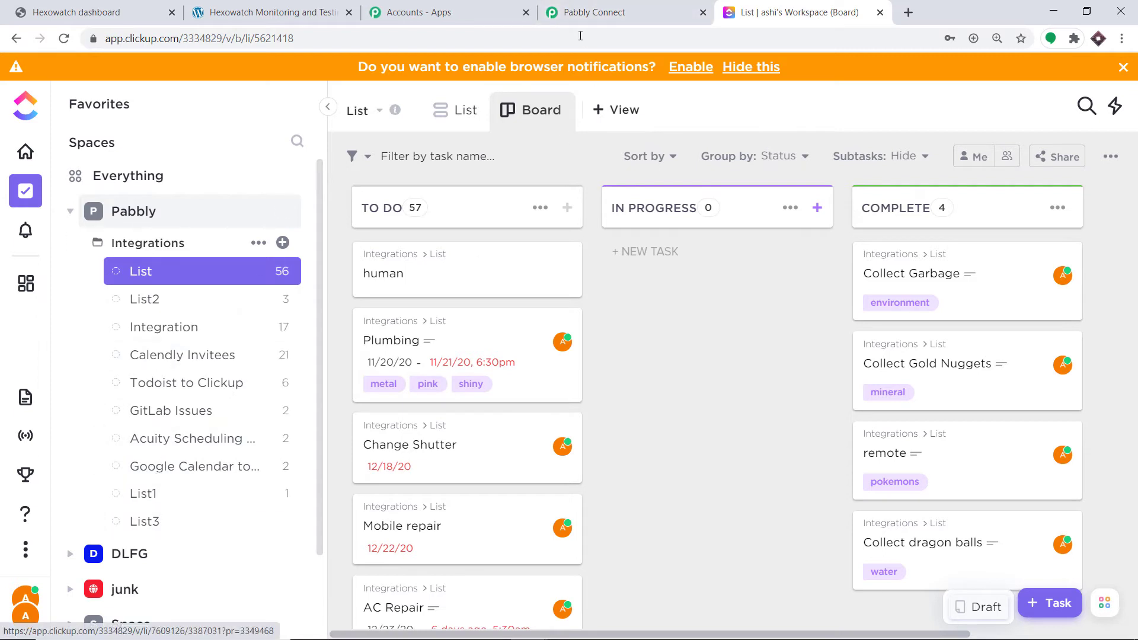
pyautogui.click(569, 11)
pyautogui.click(894, 344)
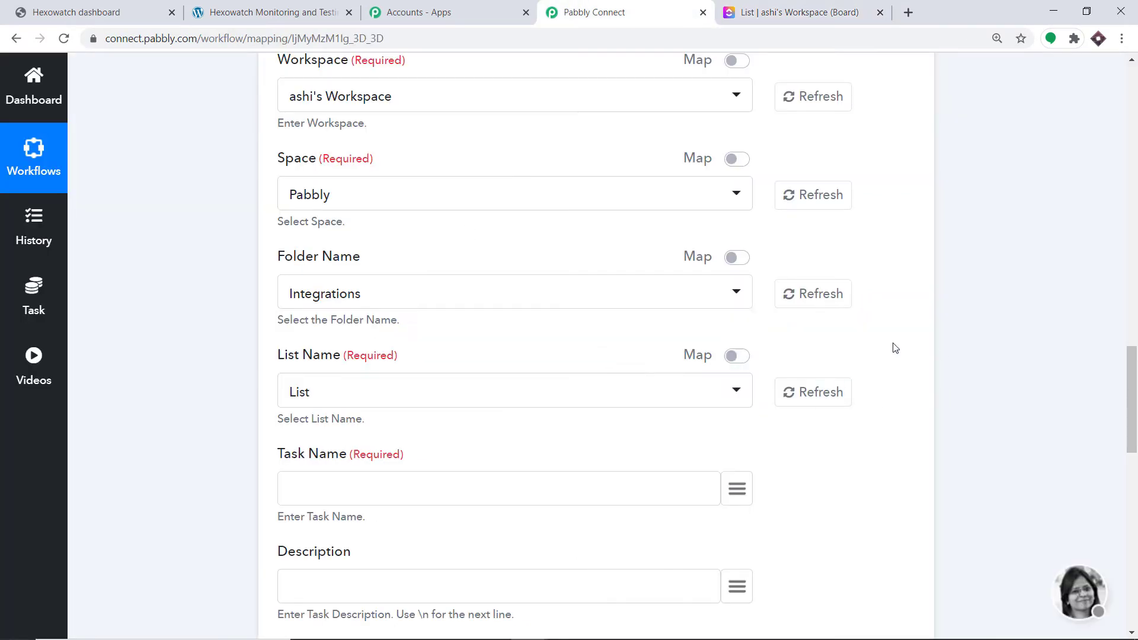
# Compare the List Name options with the lists of the Integrations folder in ClickUp and return to Pabbly Connect
pyautogui.click(366, 393)
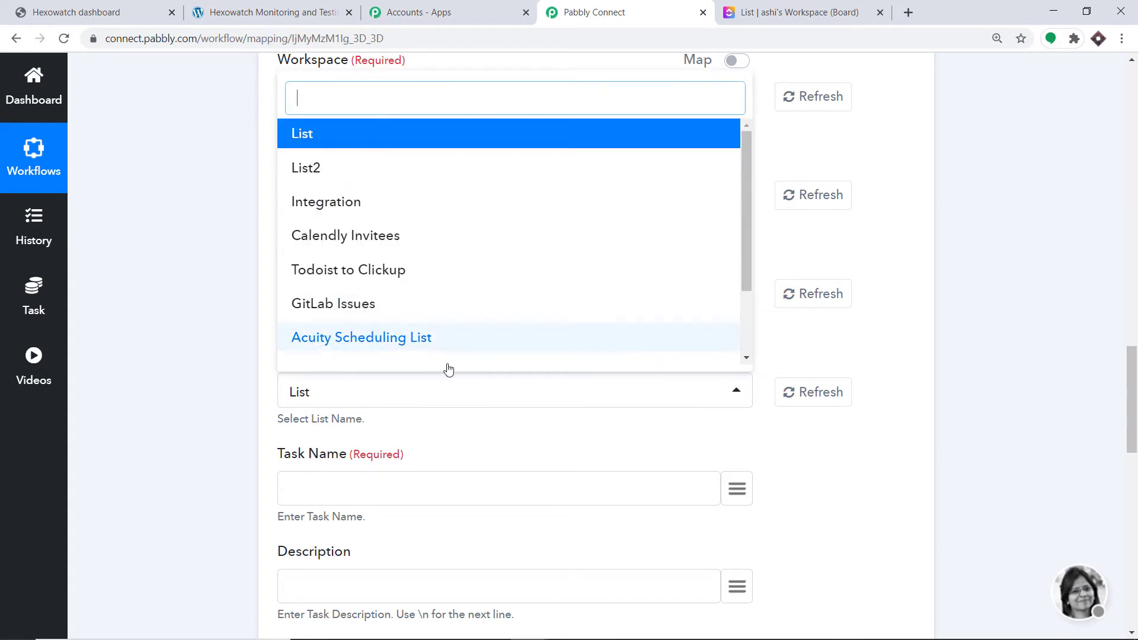
pyautogui.click(783, 14)
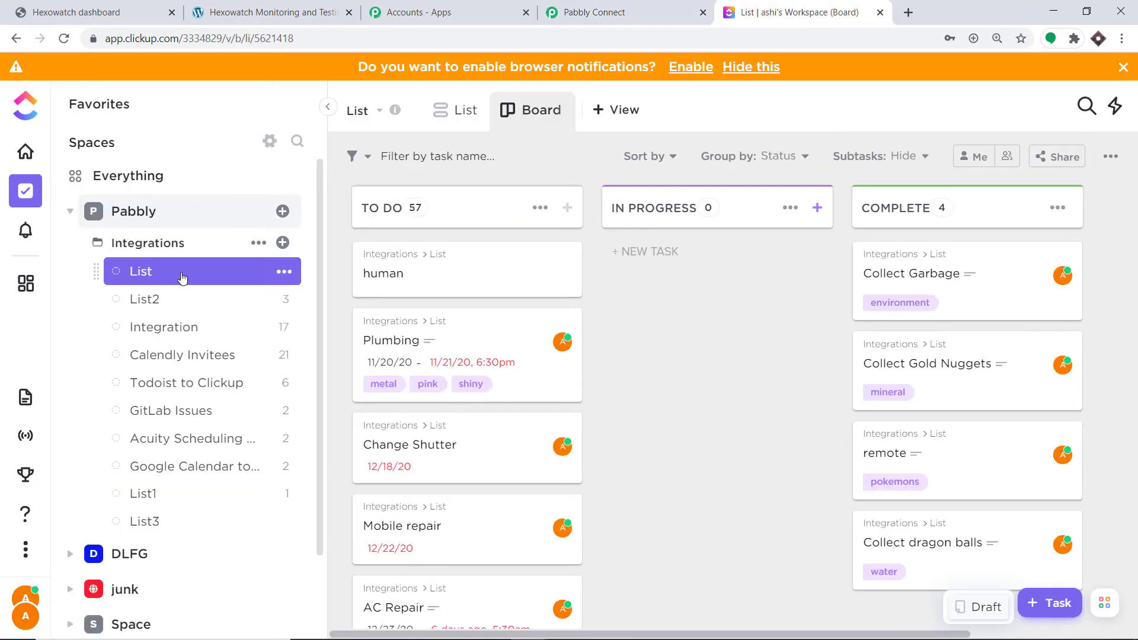
pyautogui.click(596, 11)
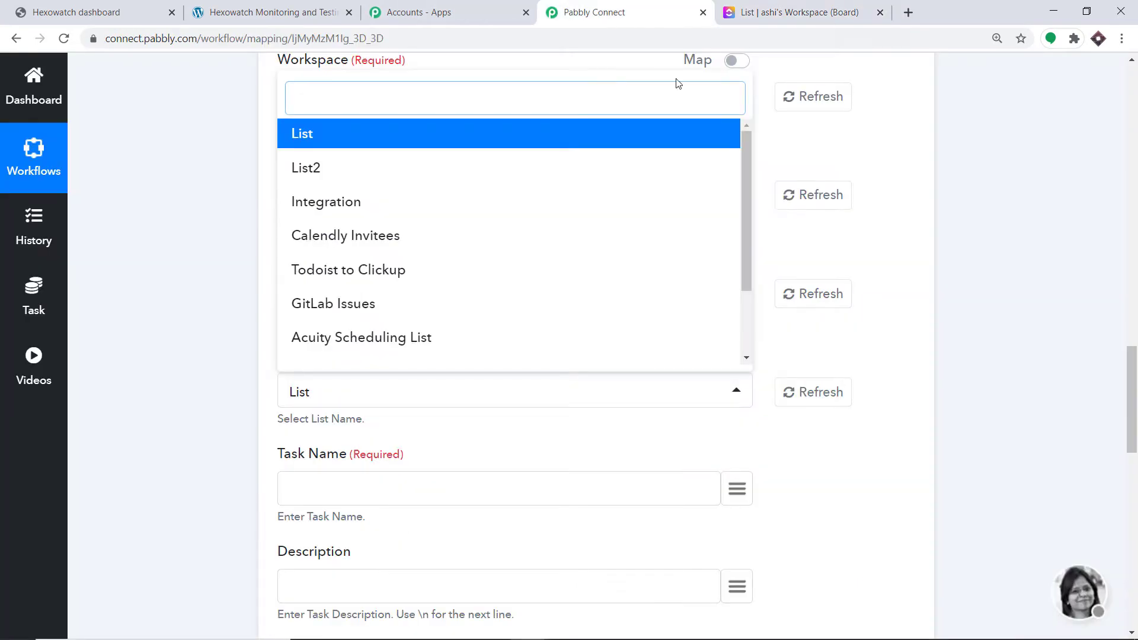
# Switch to ClickUp and add a new list to the Integrations folder, inheriting statuses and views from Integrations
pyautogui.click(834, 7)
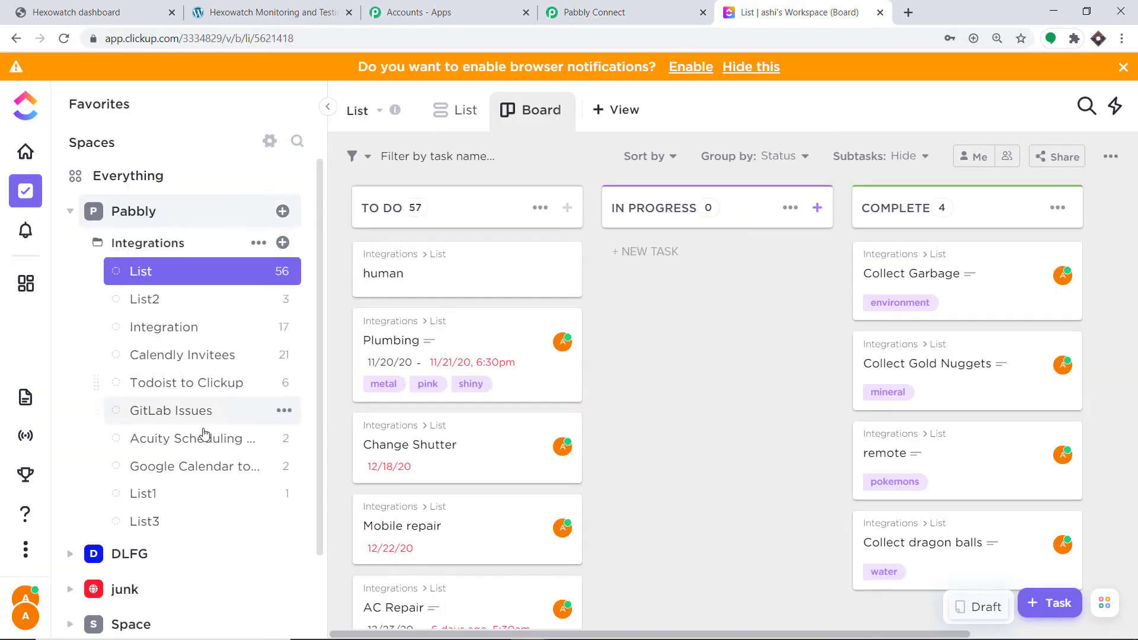
pyautogui.click(292, 243)
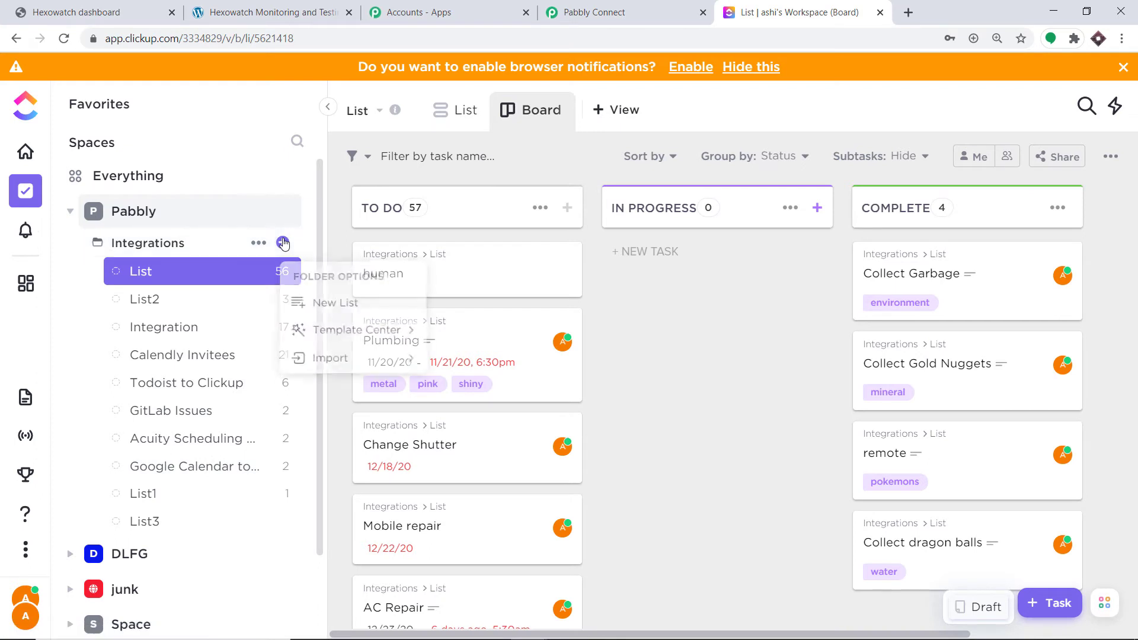
pyautogui.click(340, 311)
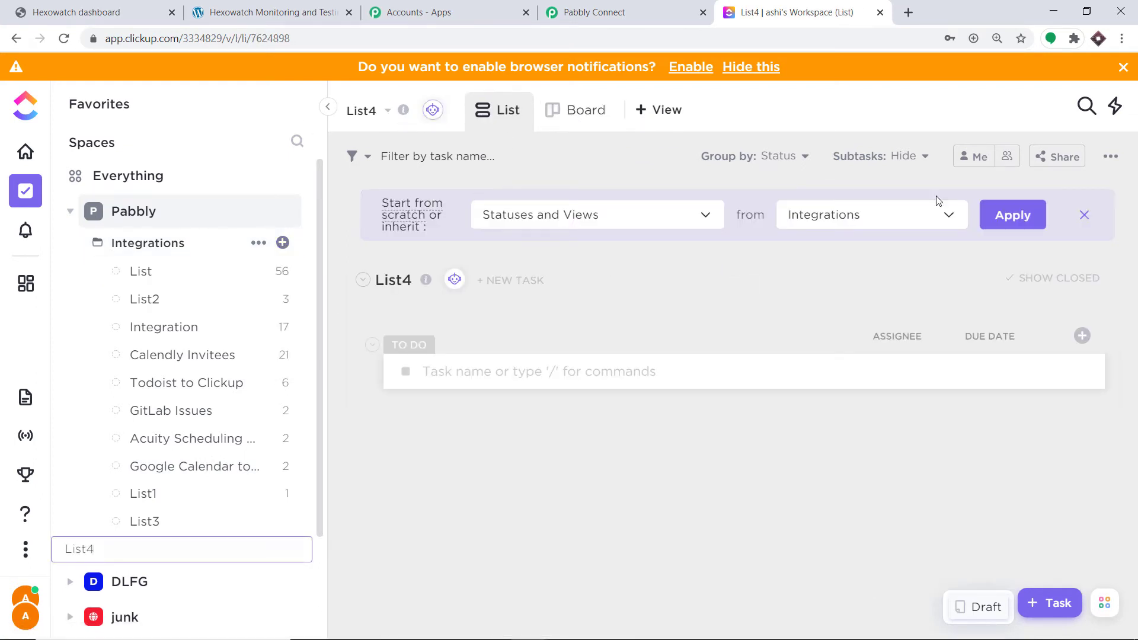
pyautogui.click(1013, 216)
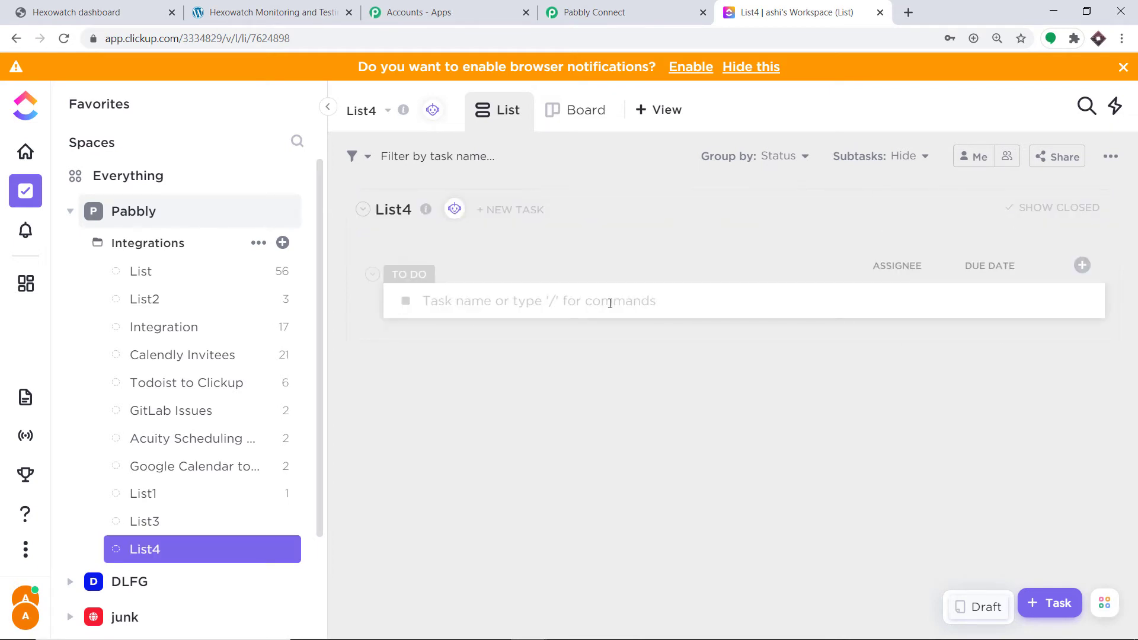
# Switch to Pabbly Connect and refresh the List Name options of the ClickUp action
pyautogui.click(580, 11)
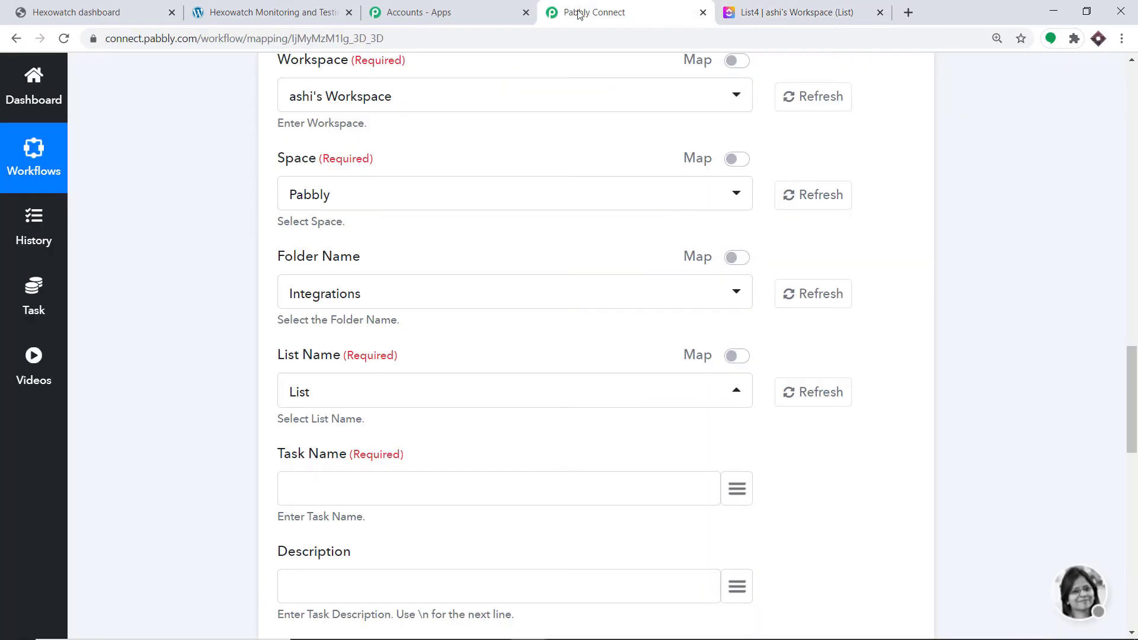
pyautogui.click(349, 398)
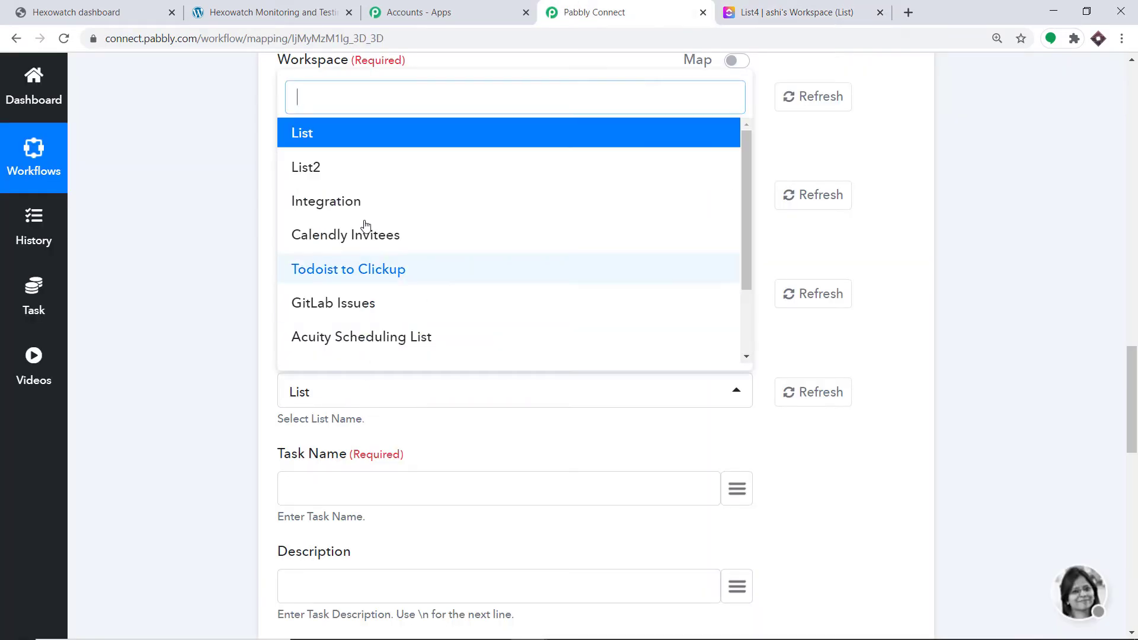
pyautogui.click(881, 382)
pyautogui.click(816, 401)
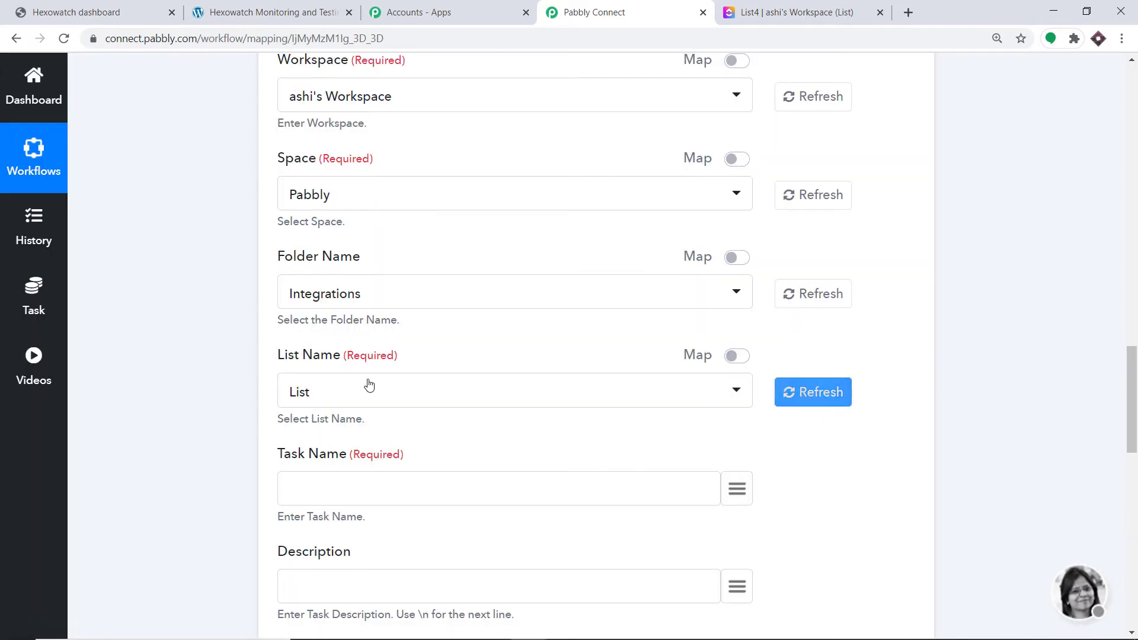
# Look through the refreshed list names, choose List as the List Name and review the selected space and folder
pyautogui.click(360, 396)
pyautogui.scroll(-3, 375, 197)
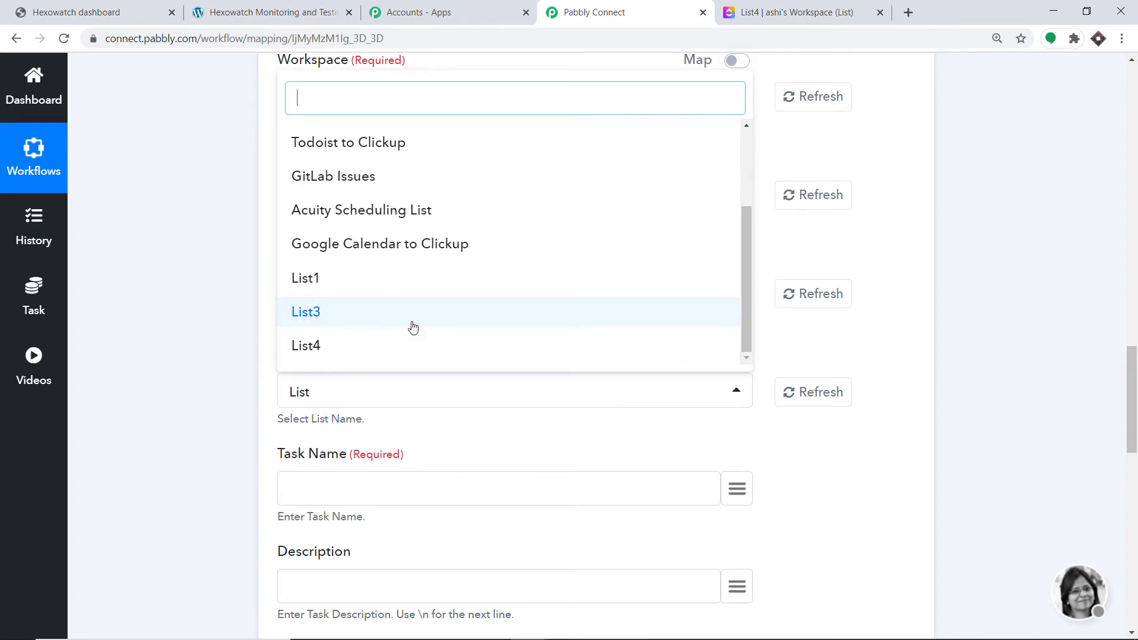
pyautogui.scroll(3, 400, 302)
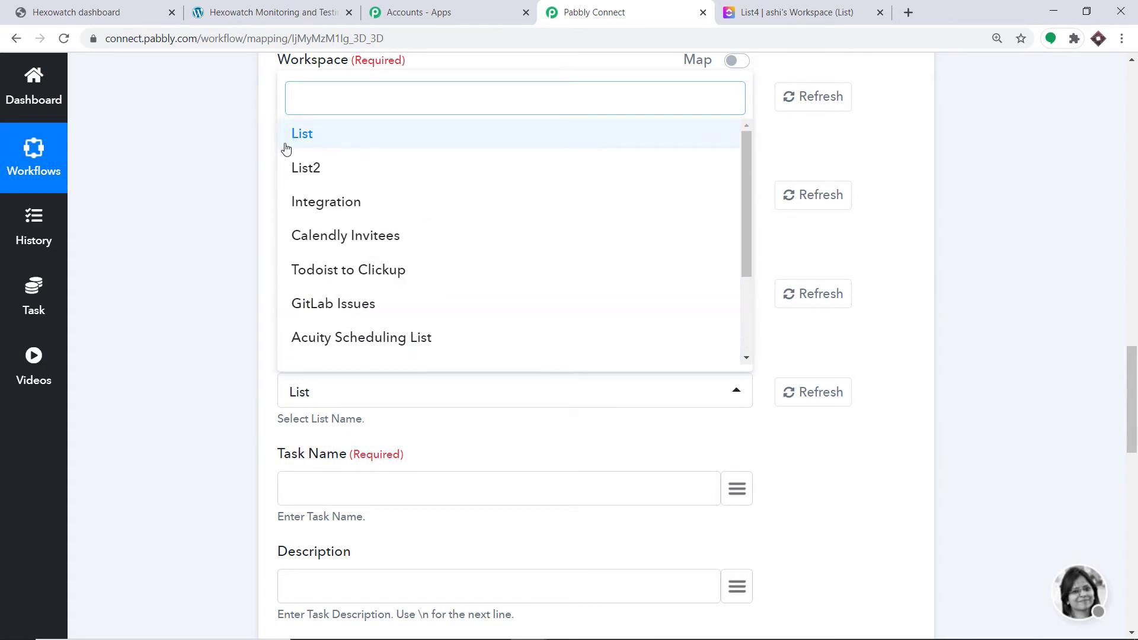
pyautogui.click(320, 144)
pyautogui.scroll(-1, 949, 225)
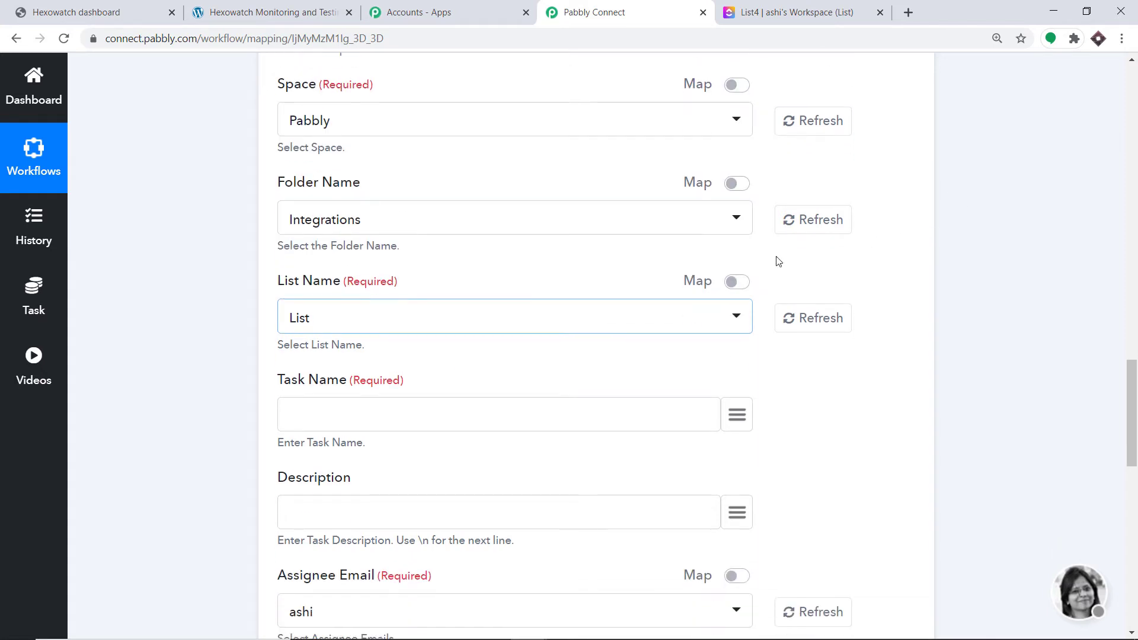
pyautogui.scroll(1, 394, 300)
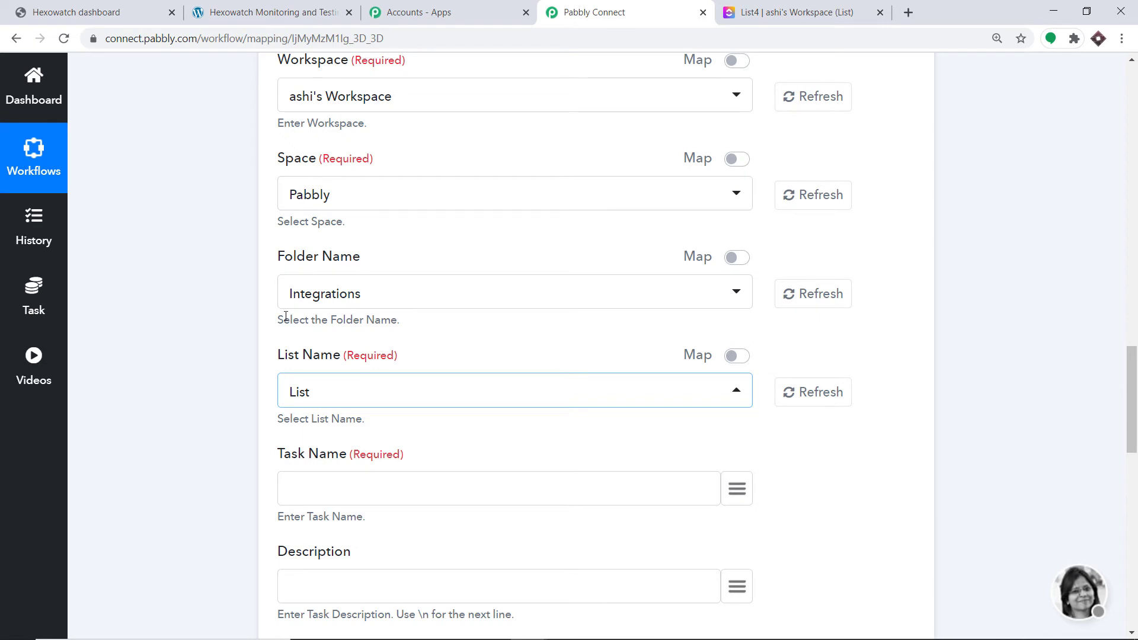
pyautogui.scroll(-1, 287, 390)
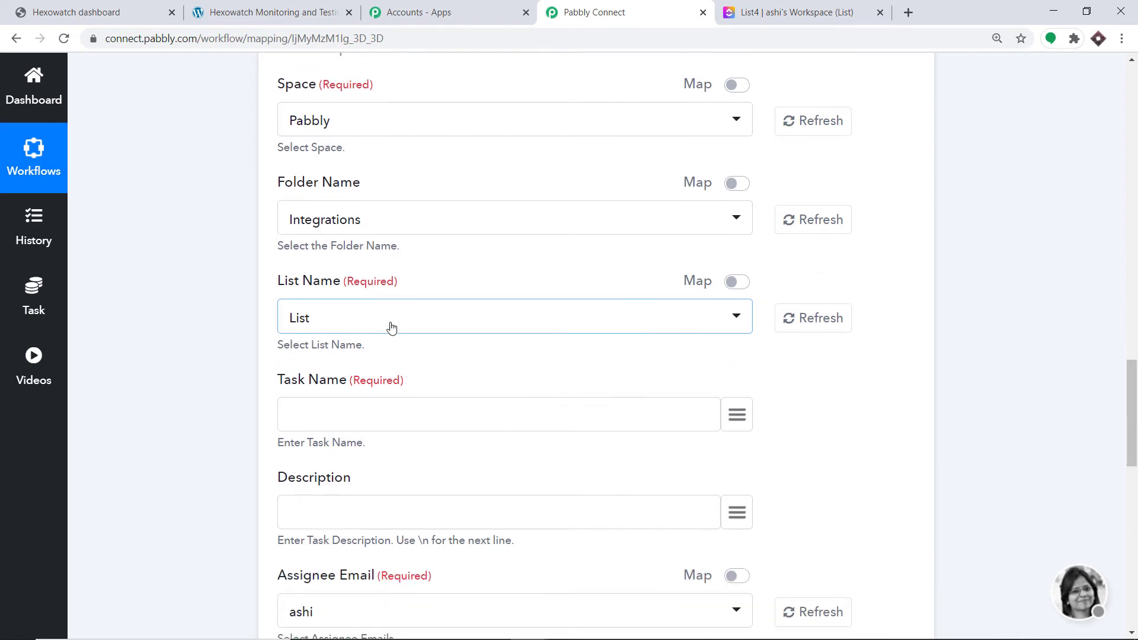
pyautogui.scroll(-1, 392, 327)
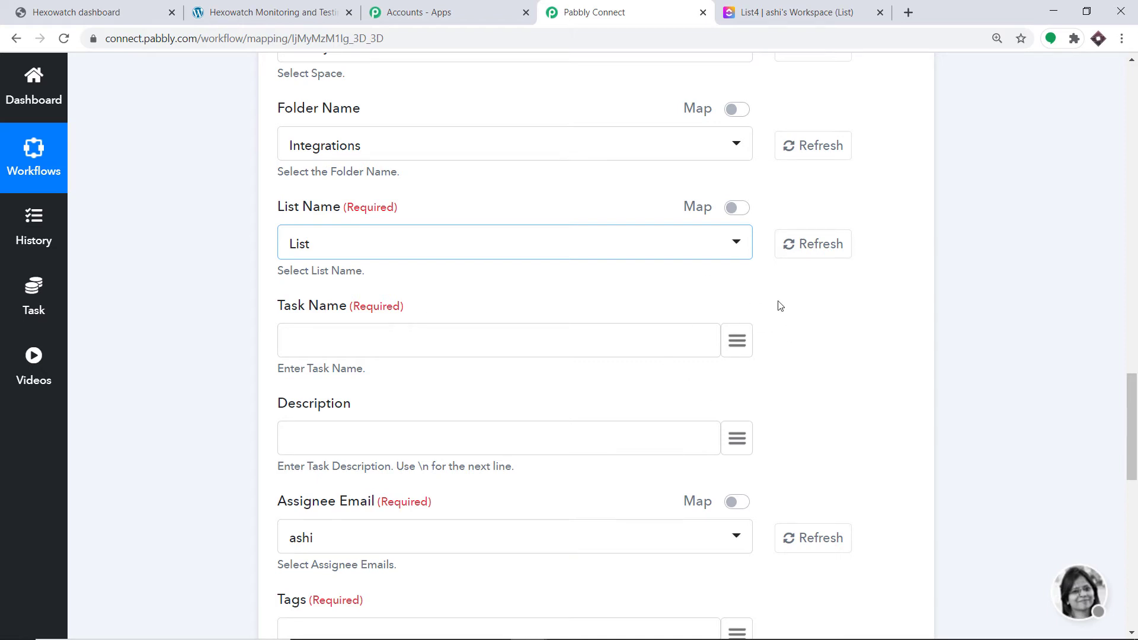
# Map the Task Name to the trigger's title of the event, searching the webhook data for "ti"
pyautogui.click(737, 348)
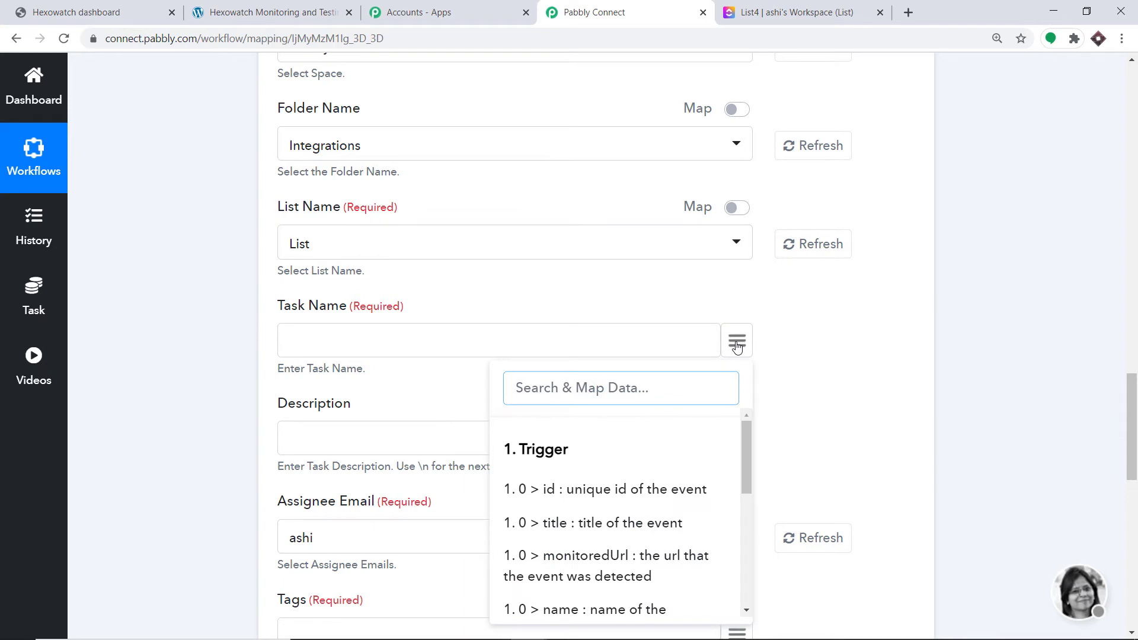
pyautogui.write('tik')
pyautogui.press('BackSpace')
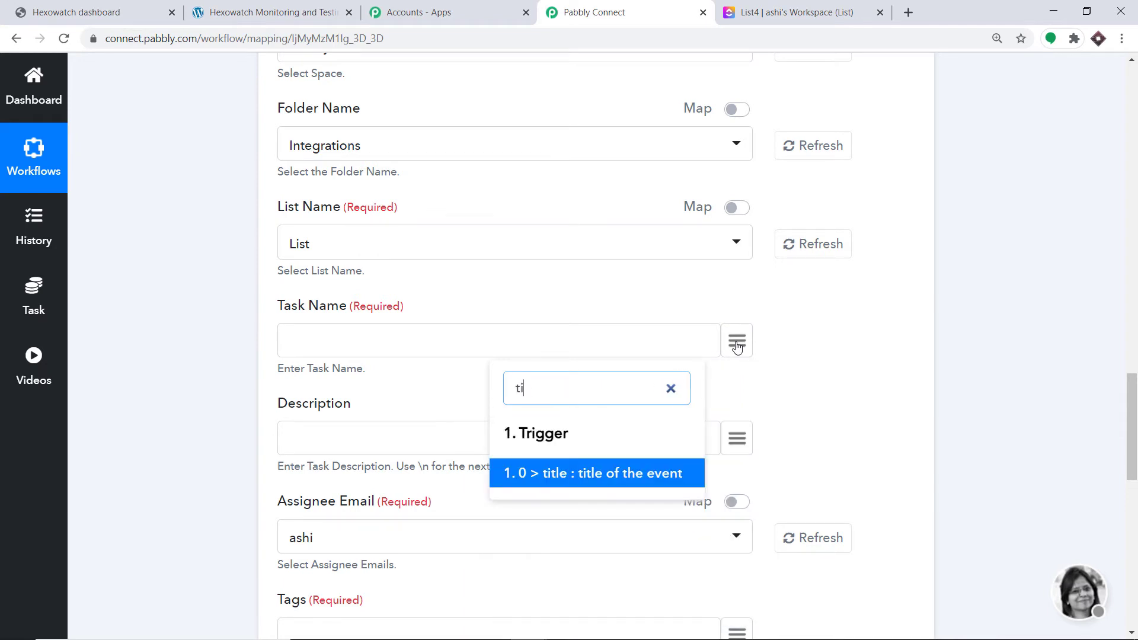
pyautogui.click(652, 472)
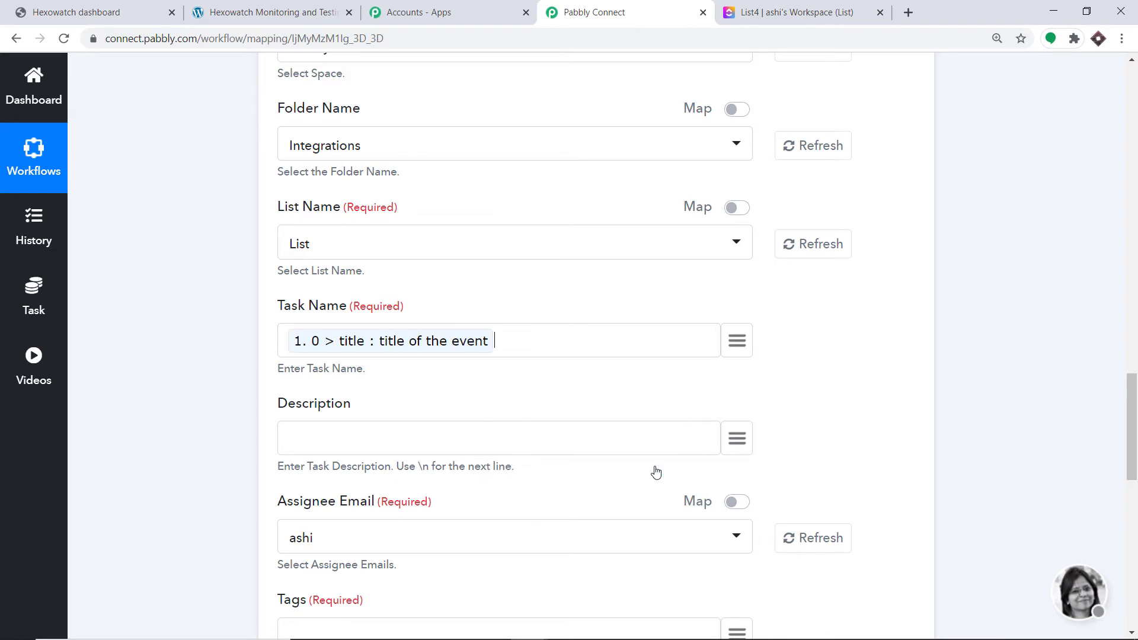
pyautogui.scroll(-2, 652, 400)
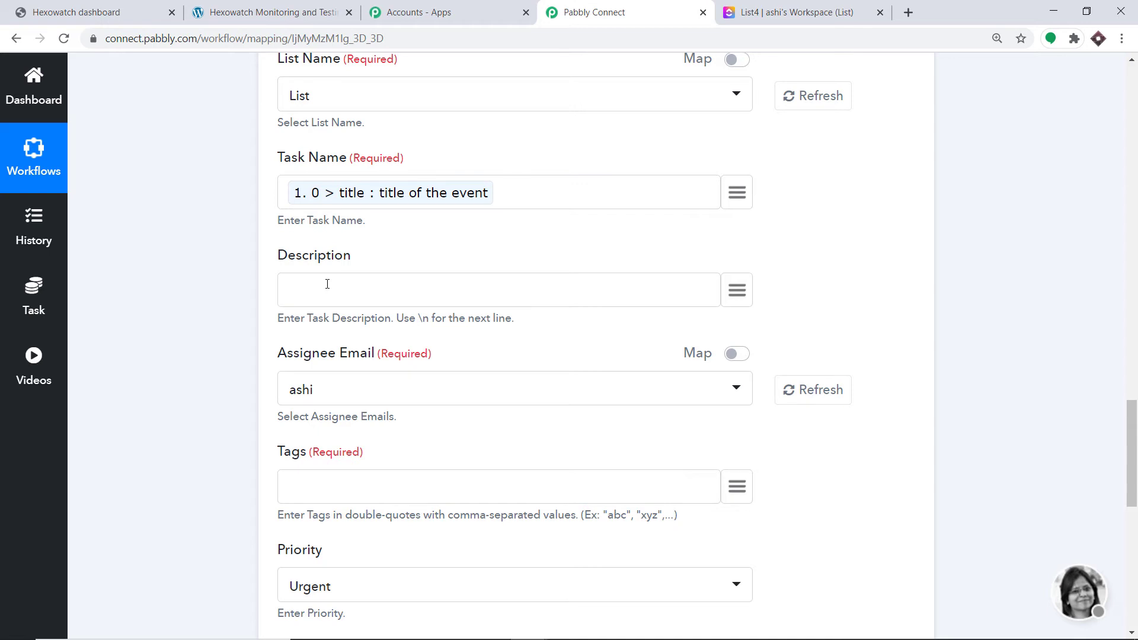
# Map the Description to the trigger's old data, searching the webhook data for "old"
pyautogui.click(737, 291)
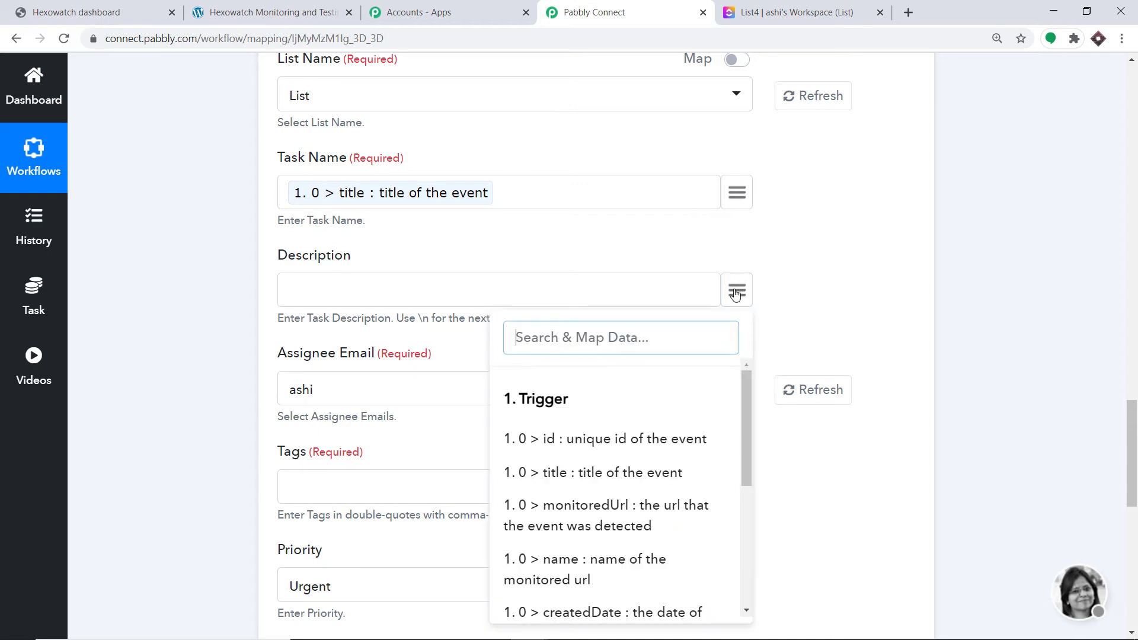
pyautogui.write('old')
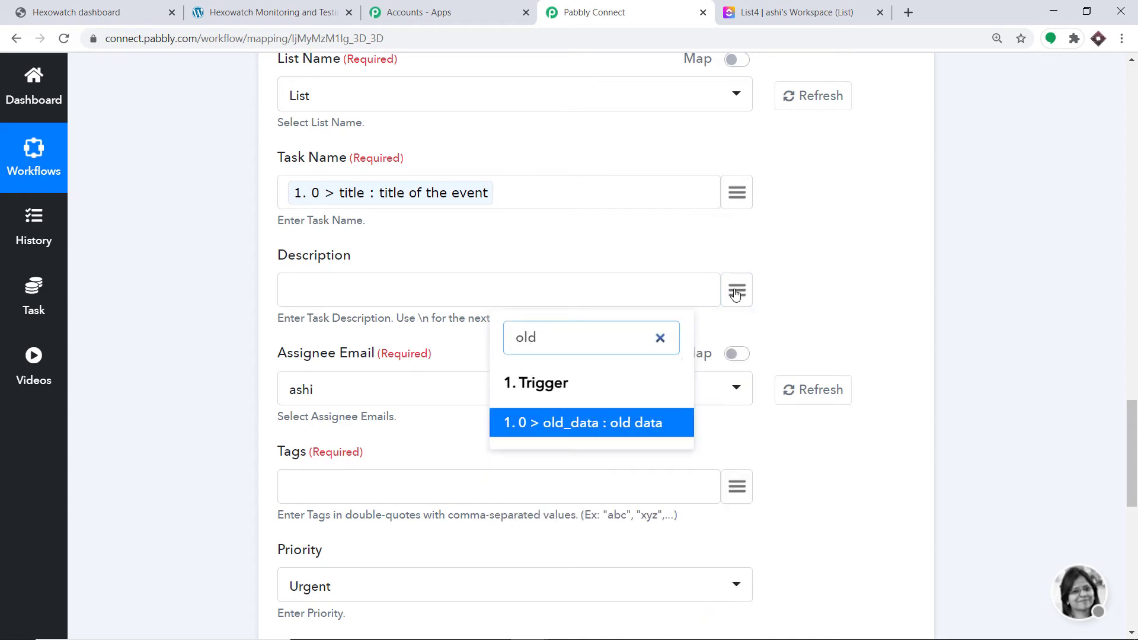
pyautogui.click(645, 423)
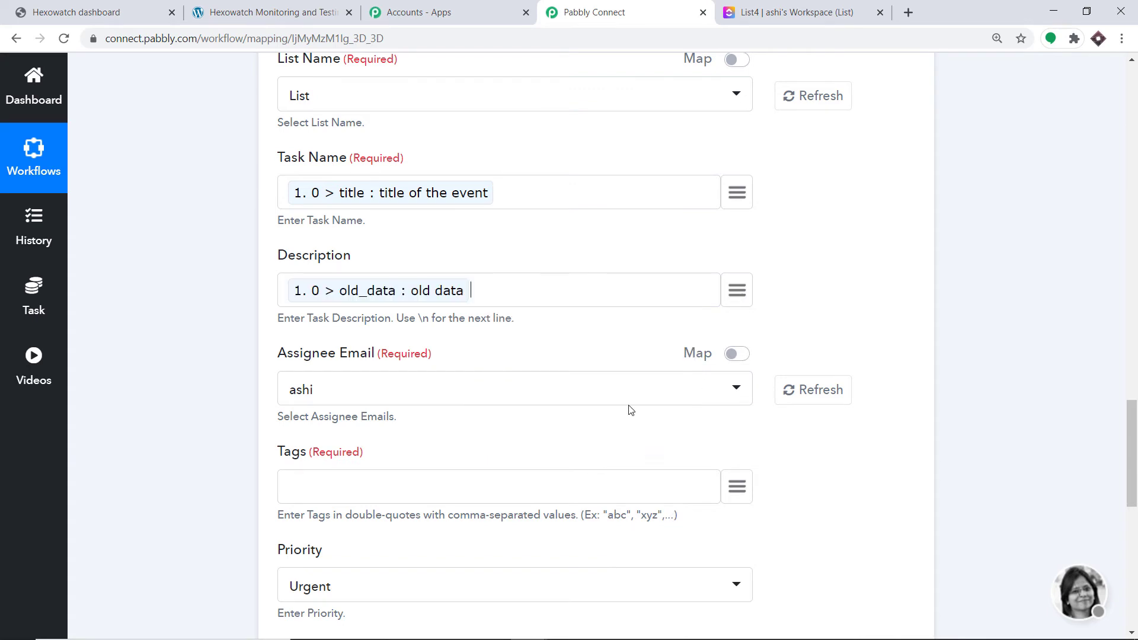
# Check the text on the monitored WordPress page, glance at ClickUp and return to Pabbly Connect
pyautogui.click(273, 12)
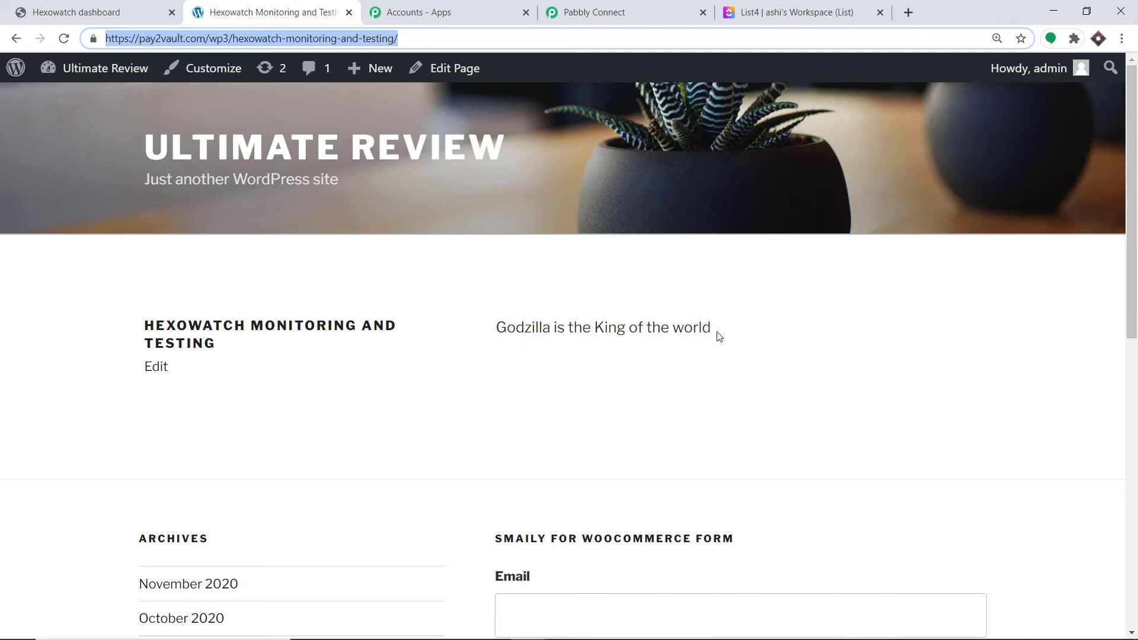
pyautogui.click(810, 12)
pyautogui.click(589, 16)
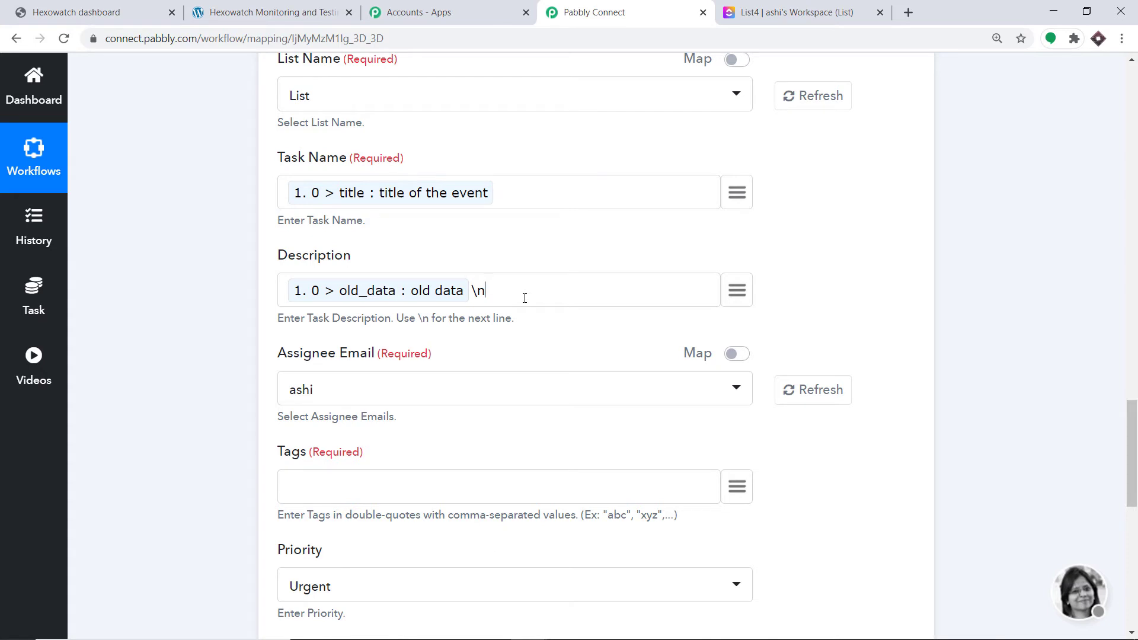
# Append the trigger's new data to the Description after a \n line break, searching the webhook data for "new"
pyautogui.click(738, 296)
pyautogui.click(768, 250)
pyautogui.click(742, 289)
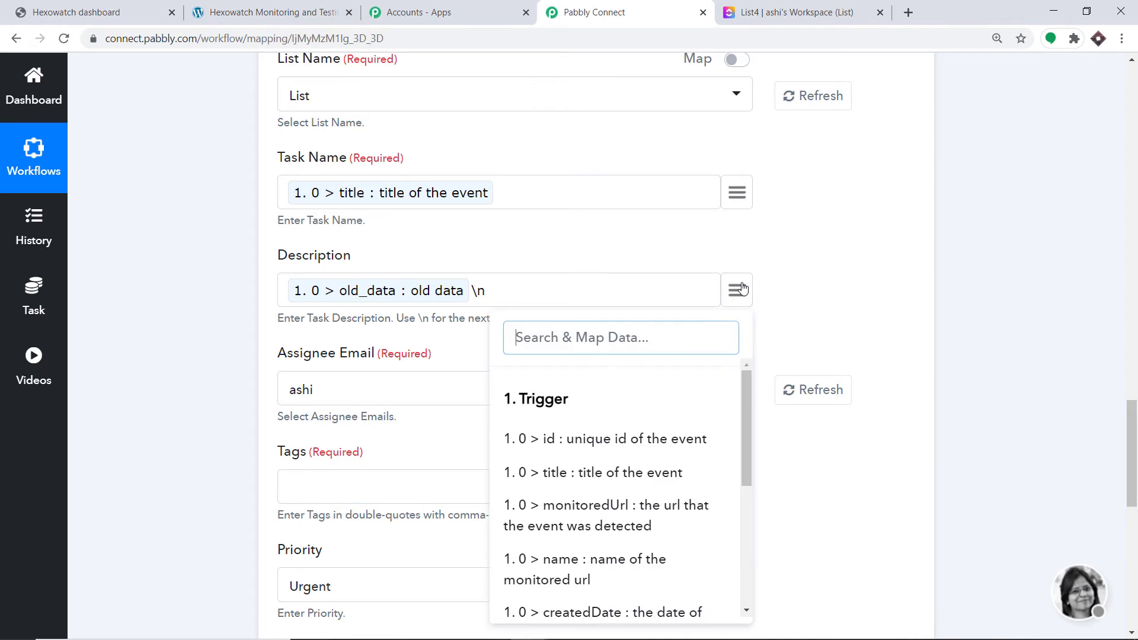
pyautogui.write('new')
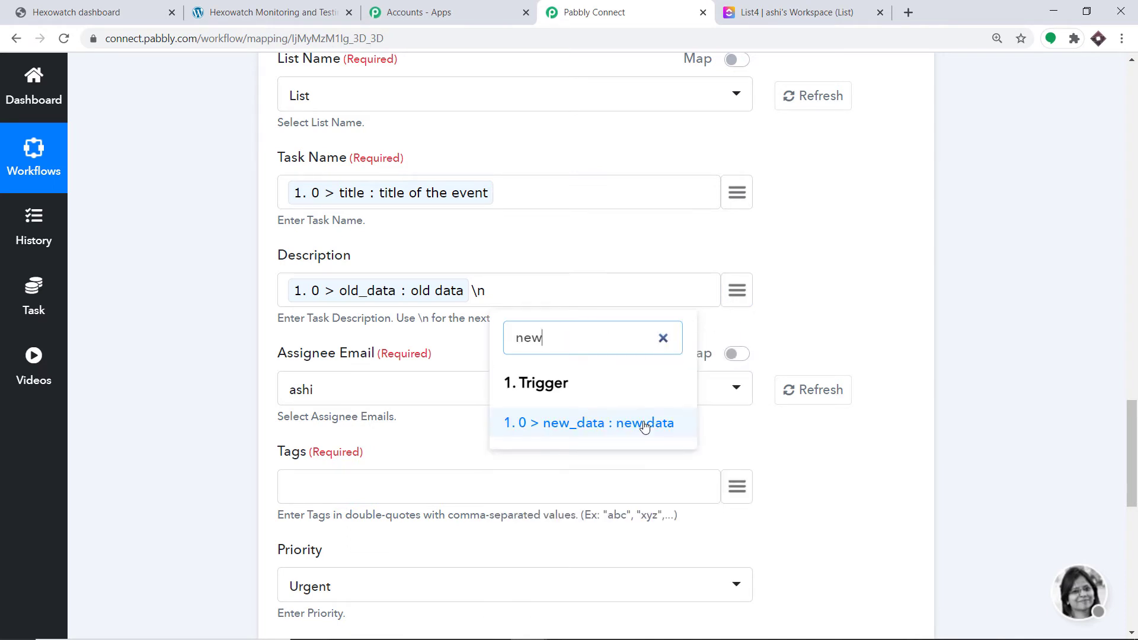
pyautogui.click(645, 424)
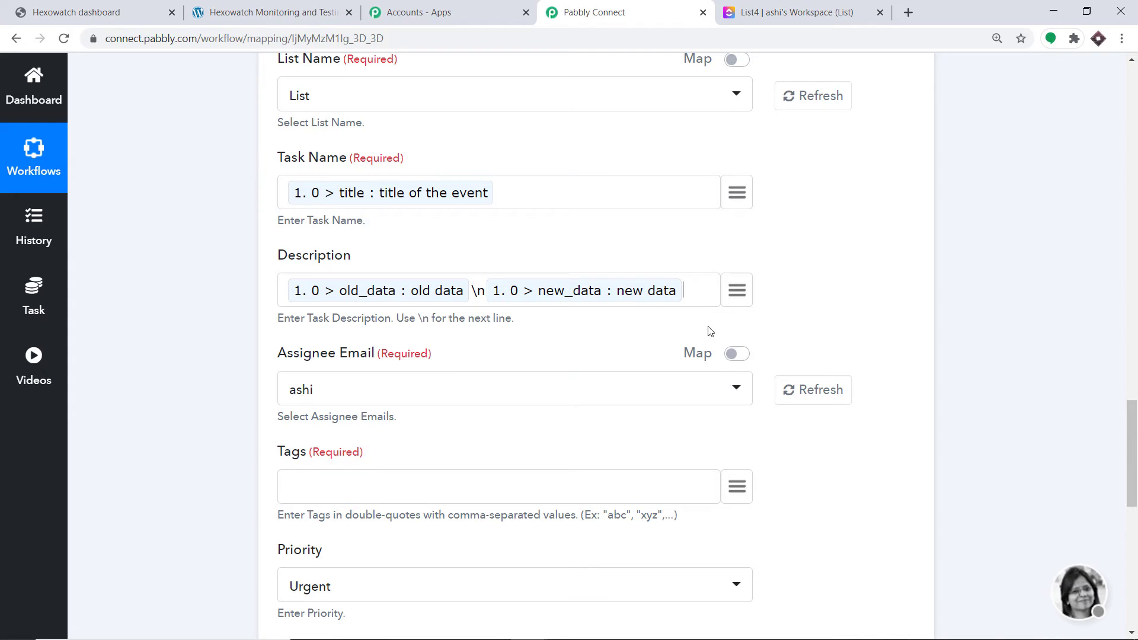
# Append another \n line break and the trigger's difference data to the Description, searching for "di"
pyautogui.write('\\n')
pyautogui.click(749, 286)
pyautogui.write('diff')
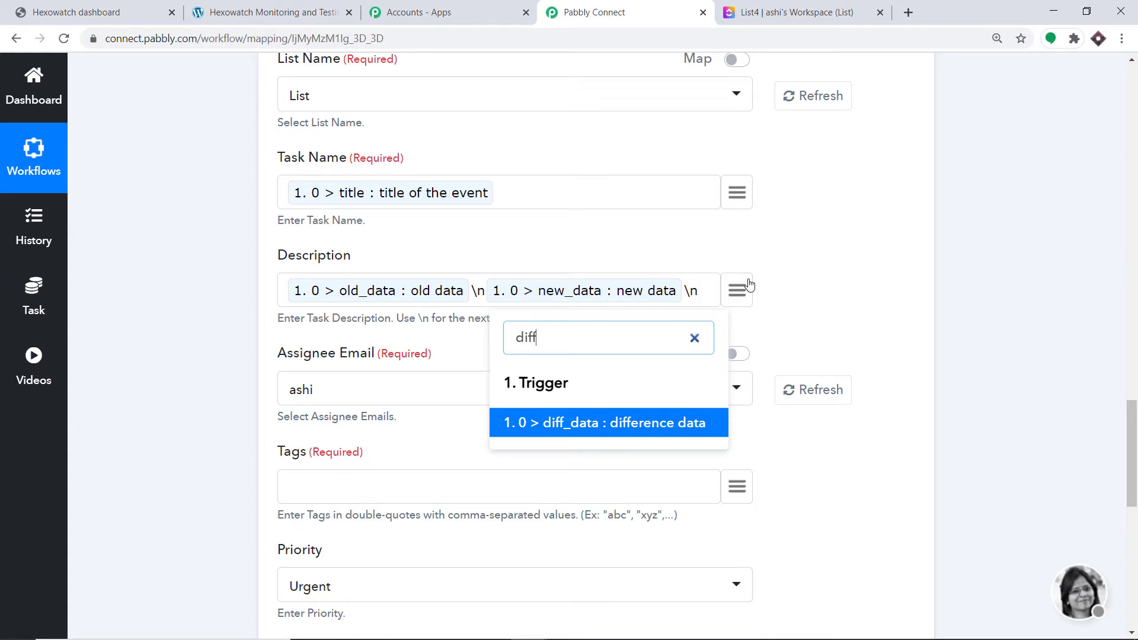
pyautogui.click(631, 423)
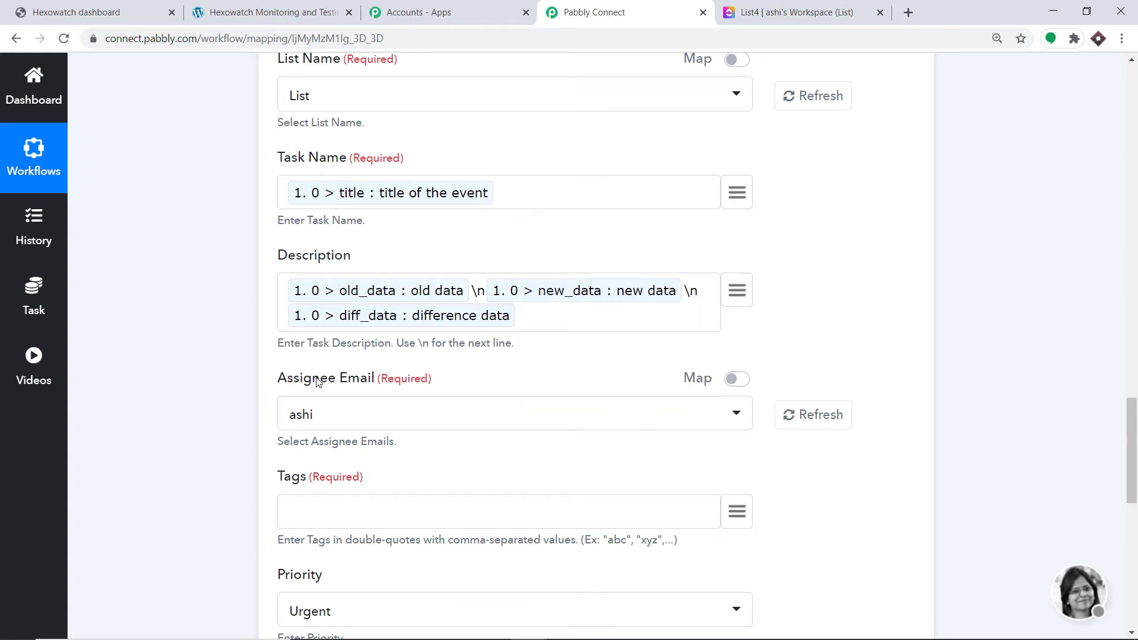
# Choose the first listed workspace member as the Assignee Email
pyautogui.scroll(-1, 320, 382)
pyautogui.click(331, 348)
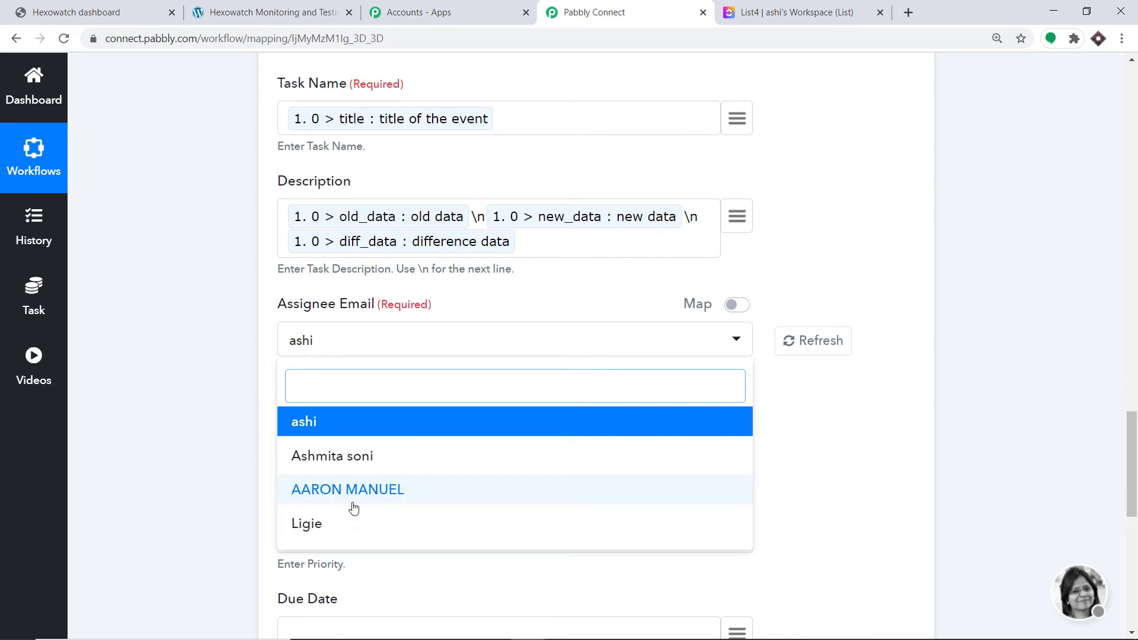
pyautogui.click(346, 434)
# Enter "Hexowatch" in double quotes as the task's tag
pyautogui.scroll(-1, 325, 389)
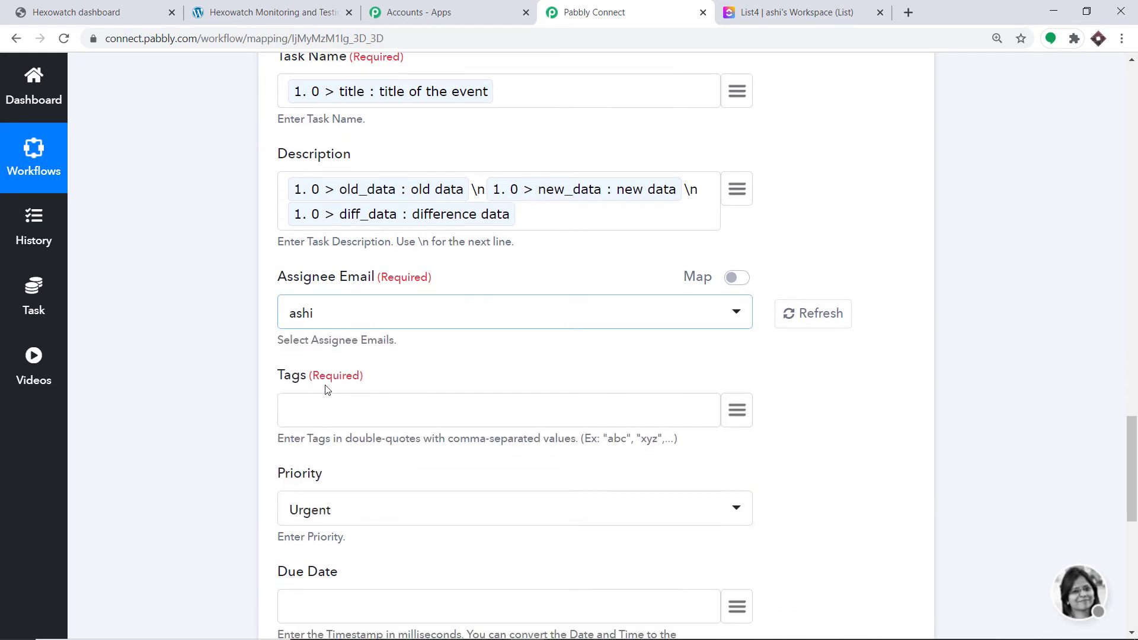
pyautogui.click(309, 363)
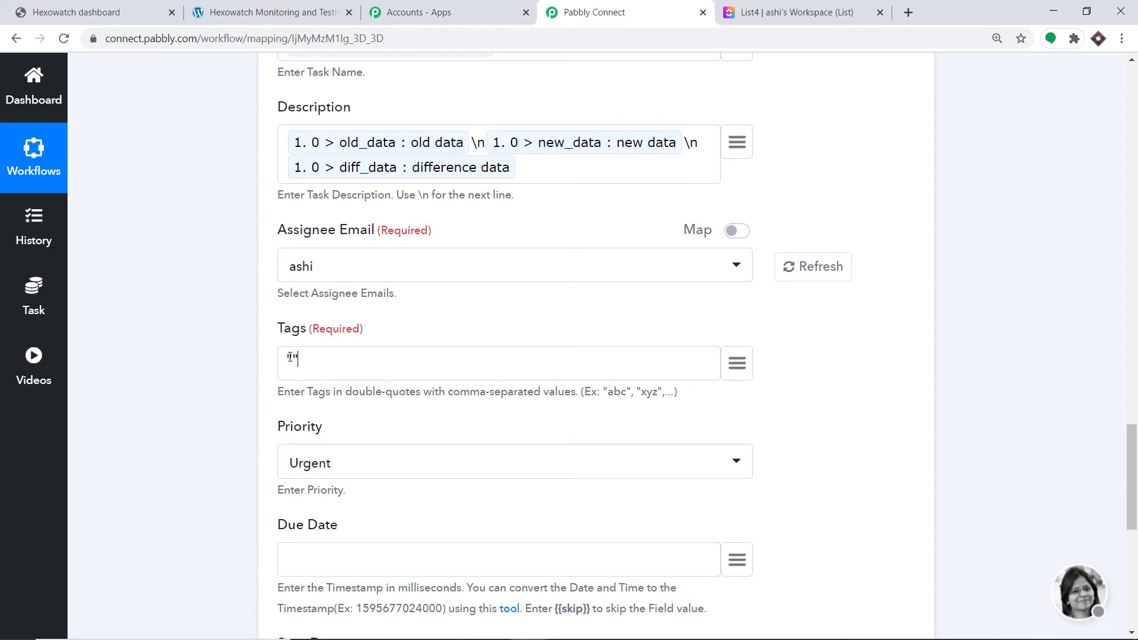
pyautogui.write('Hexowatch')
# Set the task's Priority to Nomal
pyautogui.scroll(-1, 432, 307)
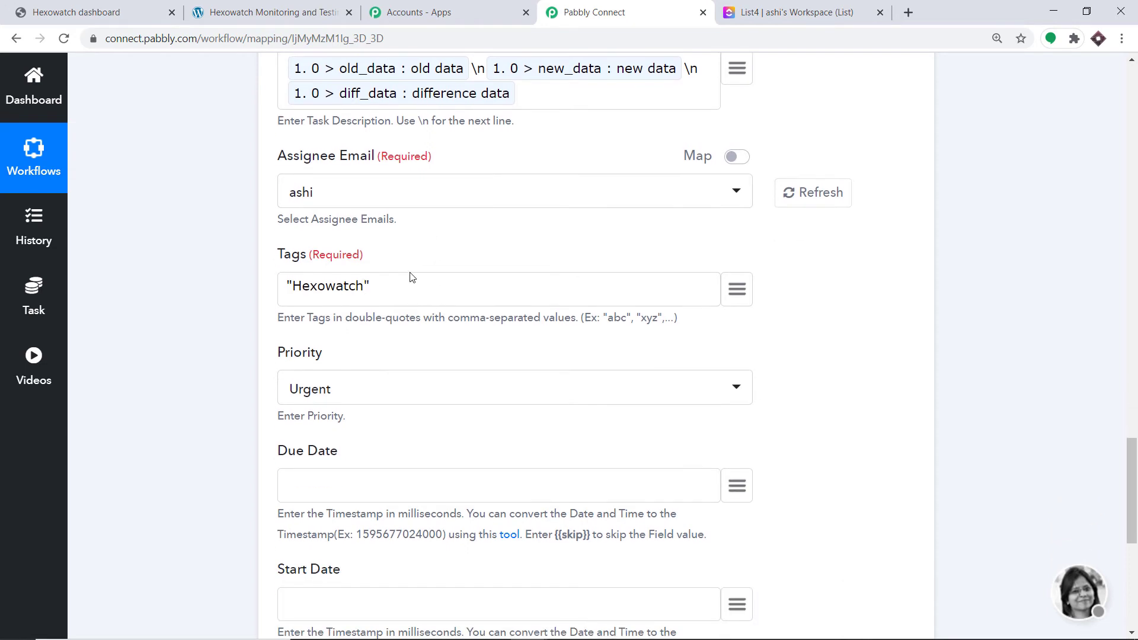
pyautogui.scroll(-1, 327, 267)
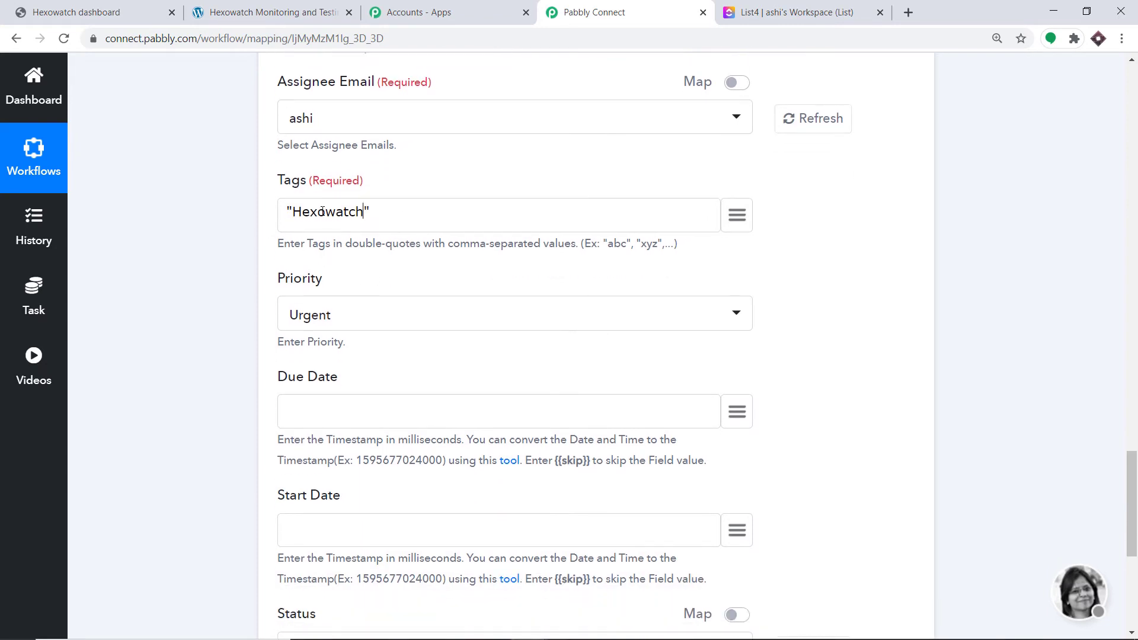
pyautogui.scroll(-1, 326, 265)
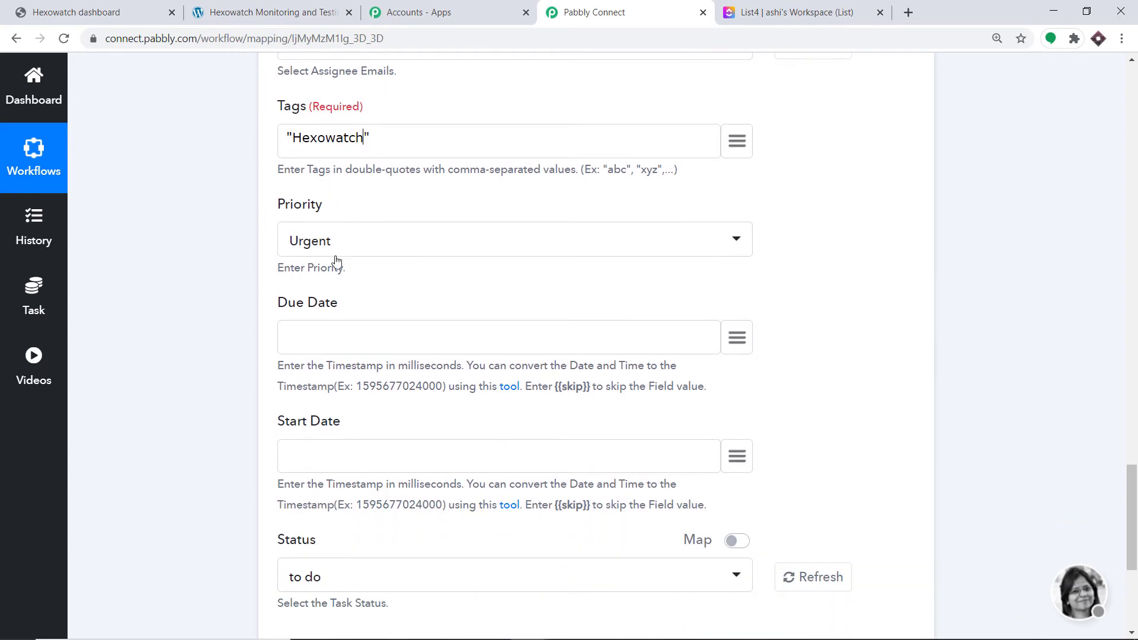
pyautogui.click(352, 247)
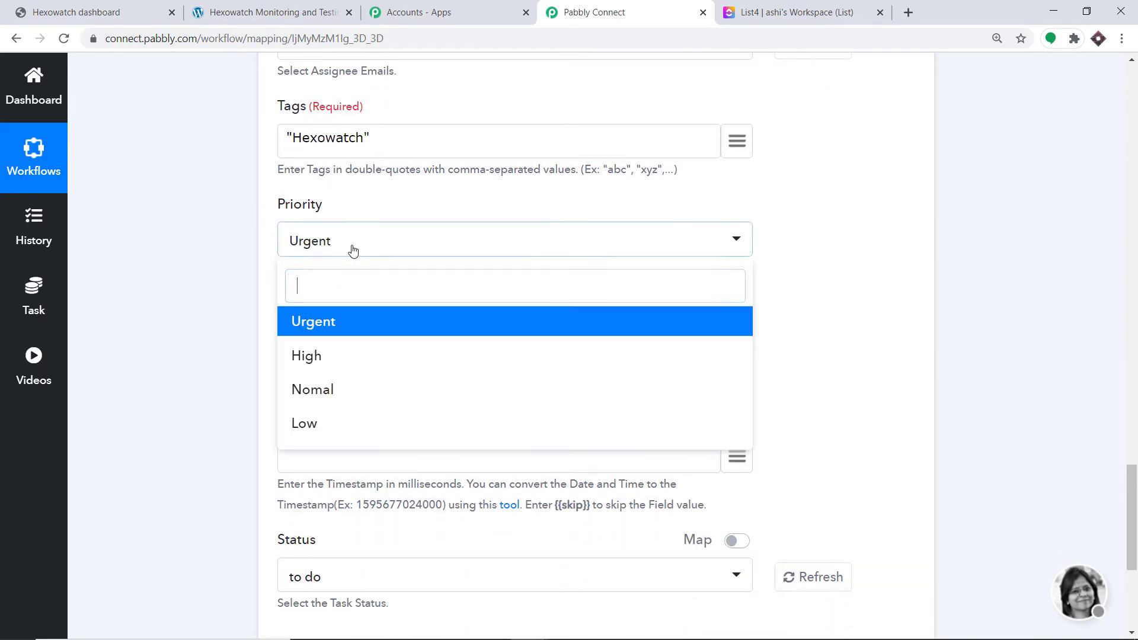
pyautogui.click(349, 396)
# Skip the Due Date by copying {{skip}} from its help text into the field
pyautogui.scroll(-1, 336, 252)
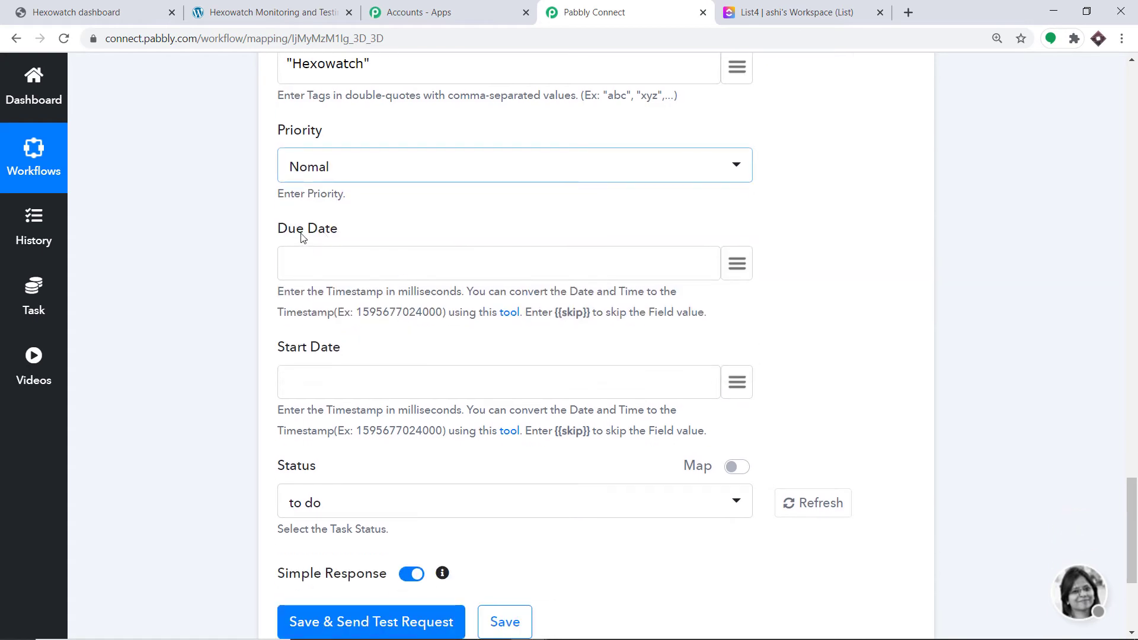
pyautogui.scroll(-2, 290, 254)
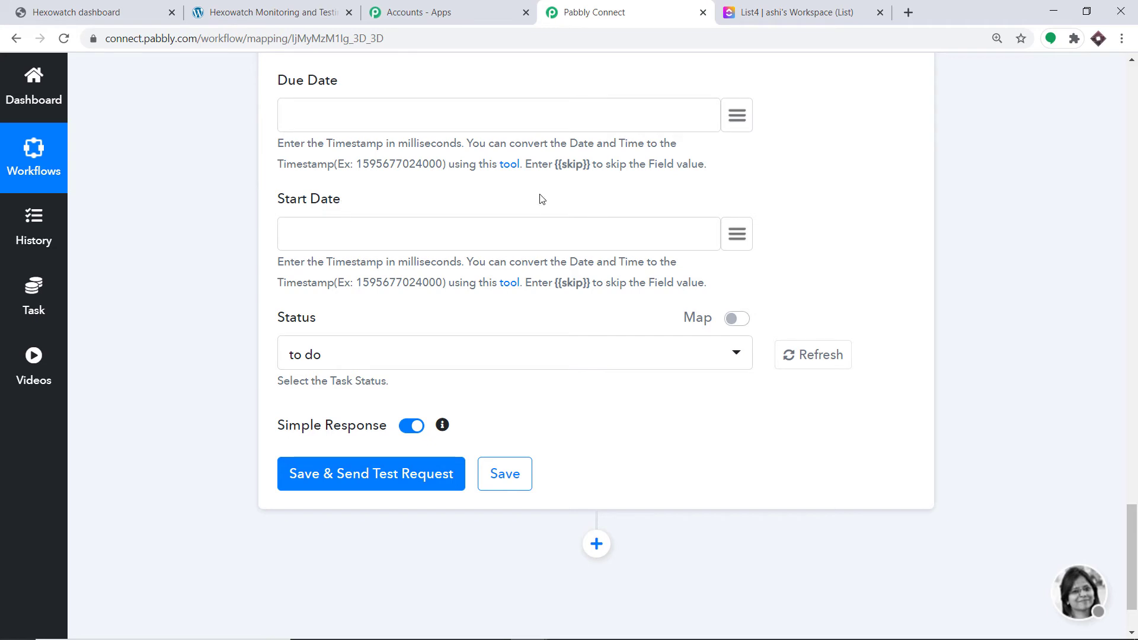
pyautogui.moveTo(592, 166); pyautogui.dragTo(557, 166)
pyautogui.rightClick(557, 166)
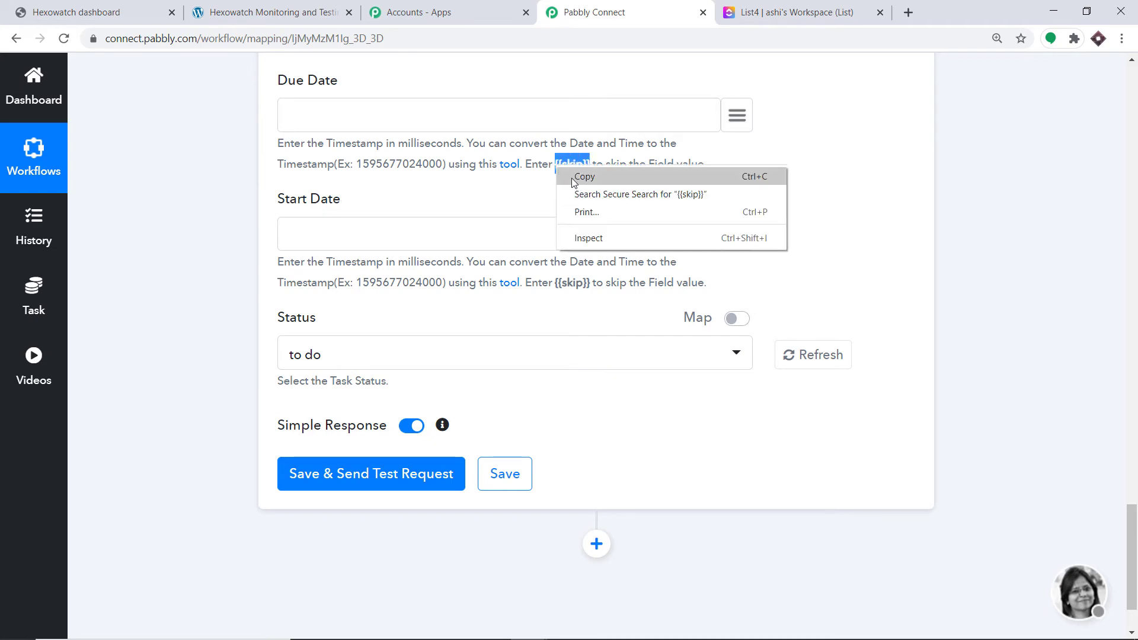
pyautogui.click(574, 183)
pyautogui.rightClick(324, 126)
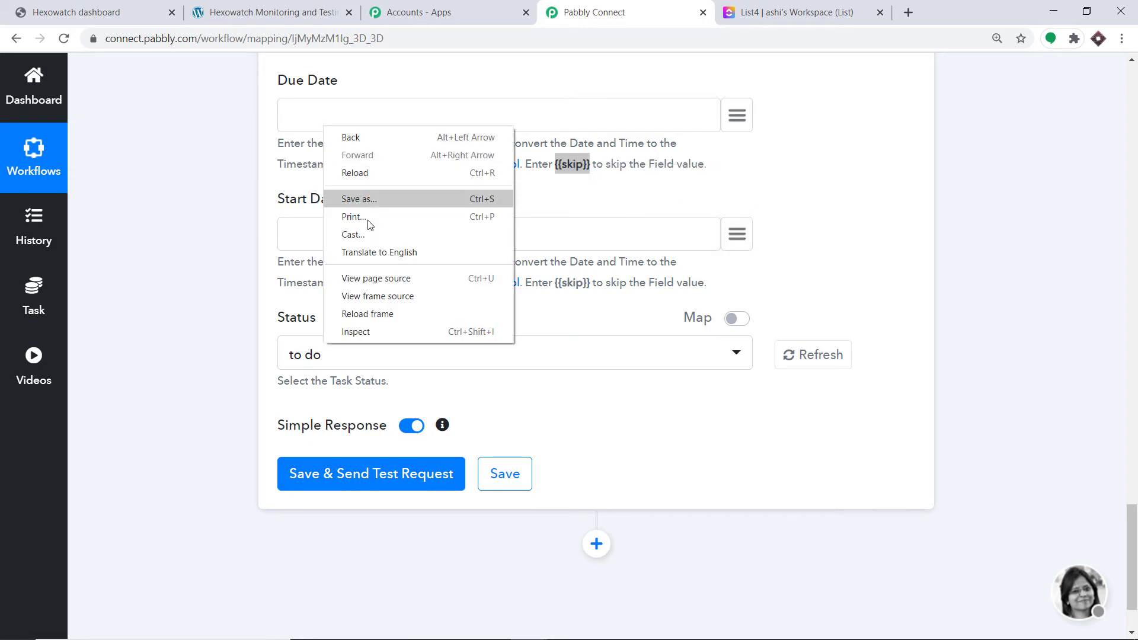
pyautogui.click(363, 113)
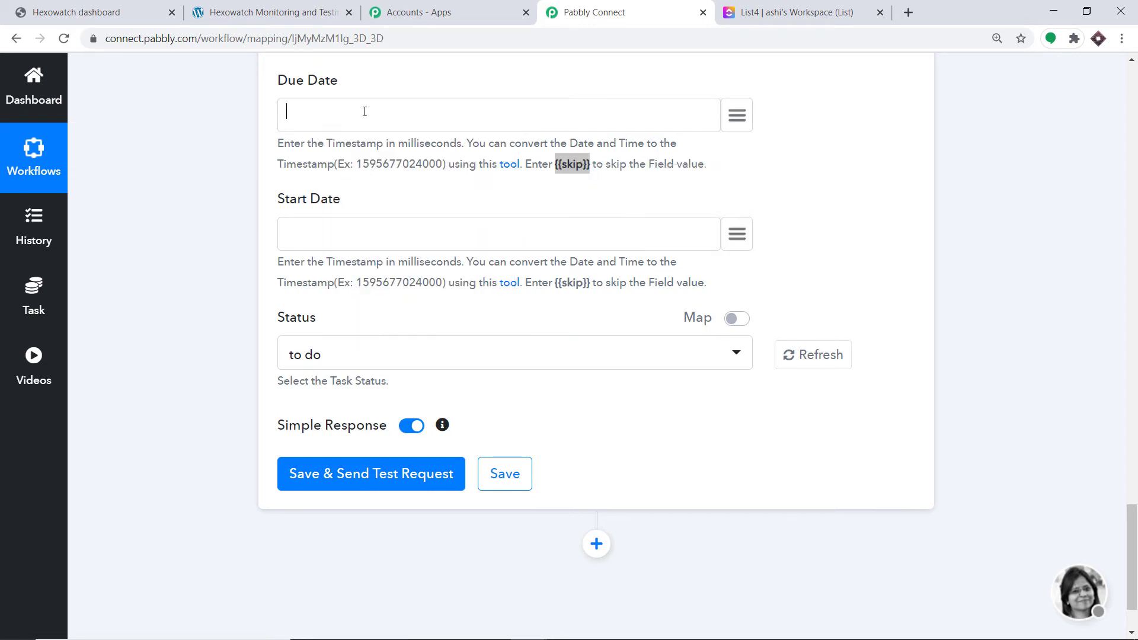
pyautogui.rightClick(363, 111)
pyautogui.click(401, 229)
# Skip the Start Date by copying {{skip}} from its help text into the field
pyautogui.moveTo(592, 283); pyautogui.dragTo(557, 283)
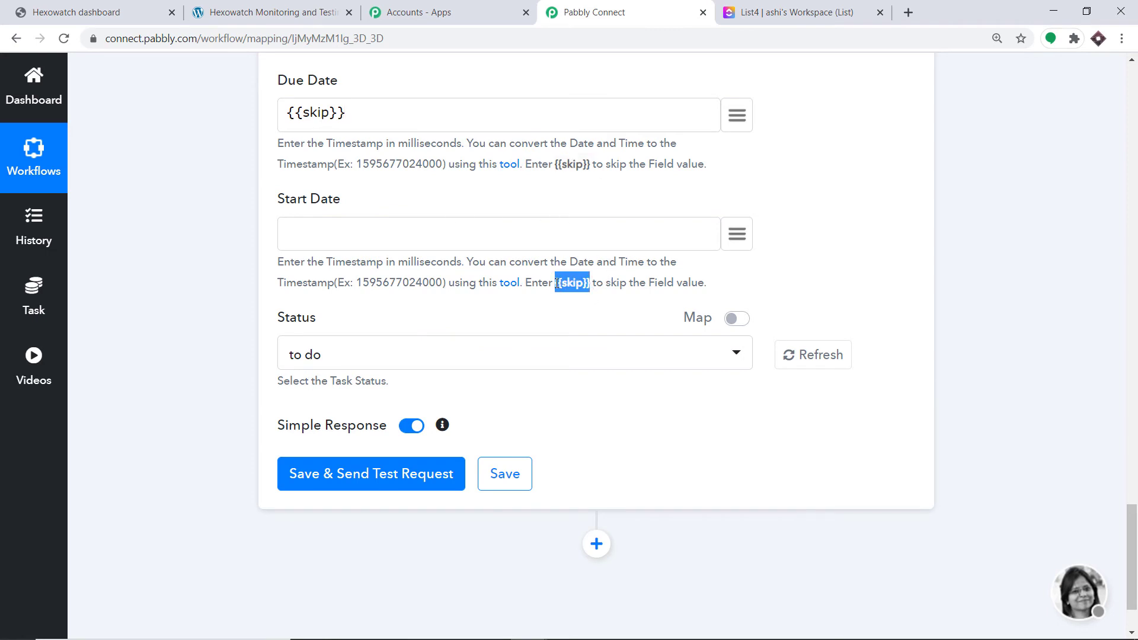
pyautogui.rightClick(557, 283)
pyautogui.click(584, 292)
pyautogui.click(374, 232)
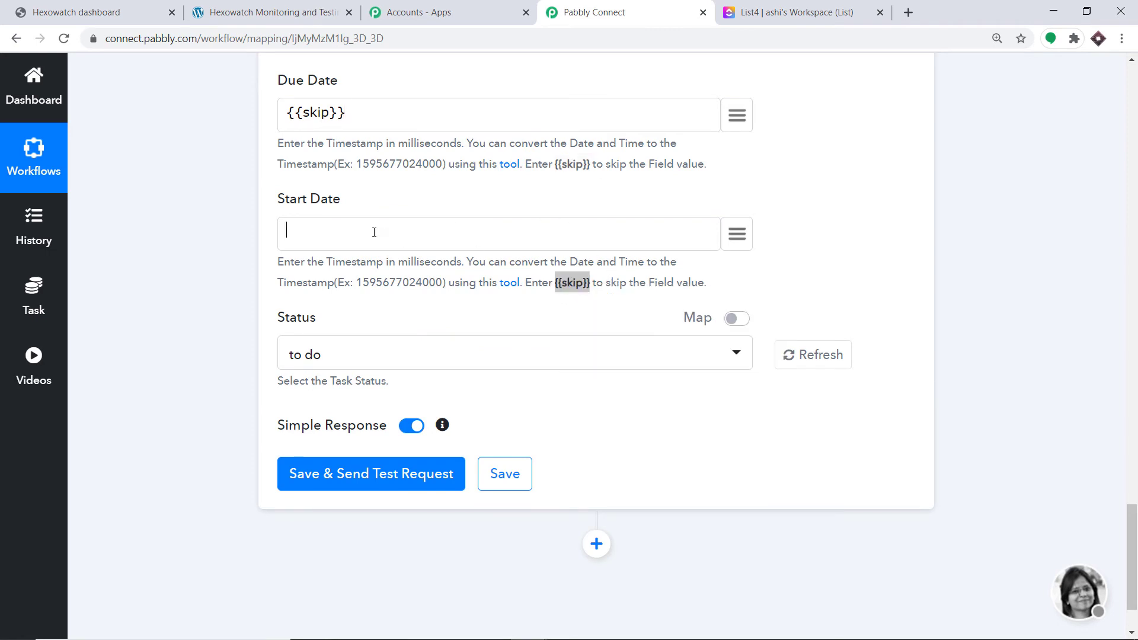
pyautogui.rightClick(374, 232)
pyautogui.click(415, 345)
# Look through the available Status options and leave the task status on to do
pyautogui.scroll(-1, 316, 319)
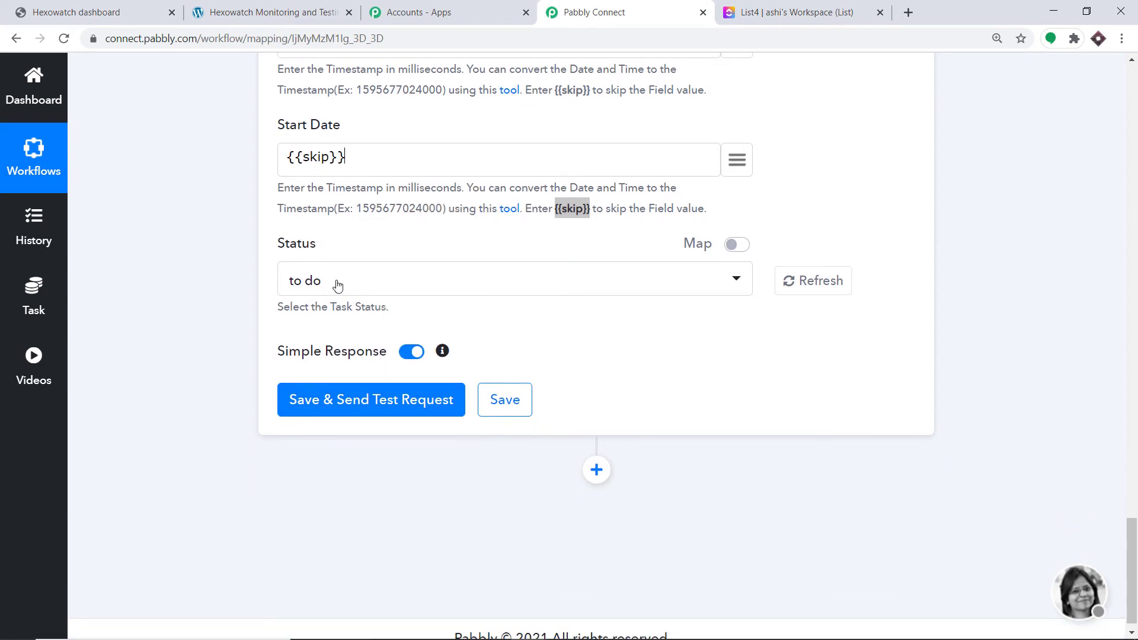
pyautogui.click(411, 287)
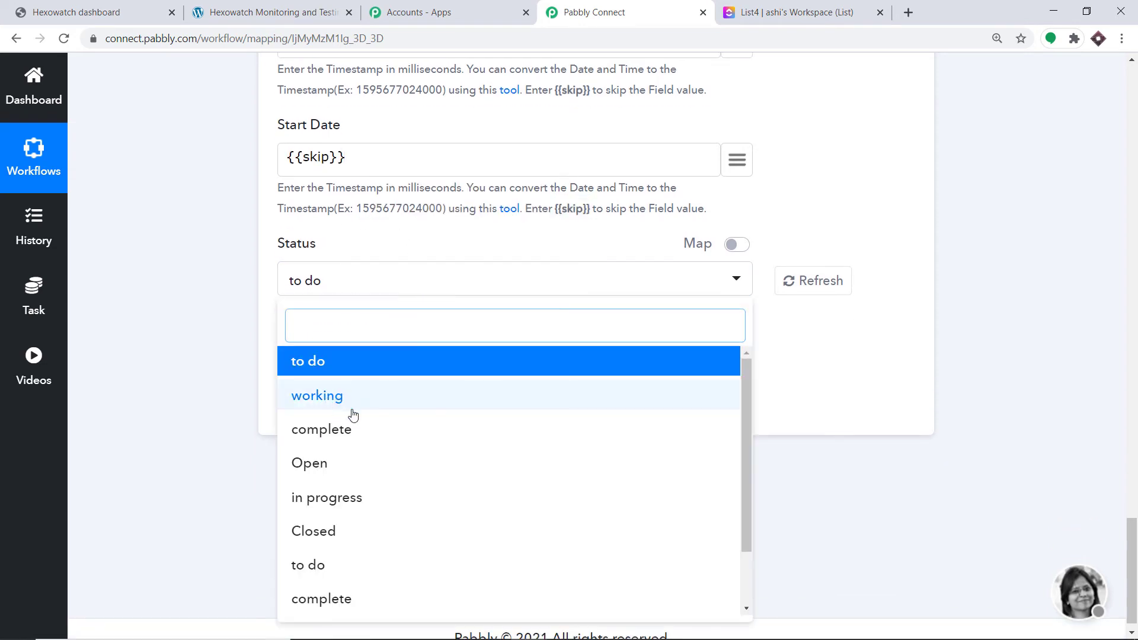
pyautogui.click(433, 248)
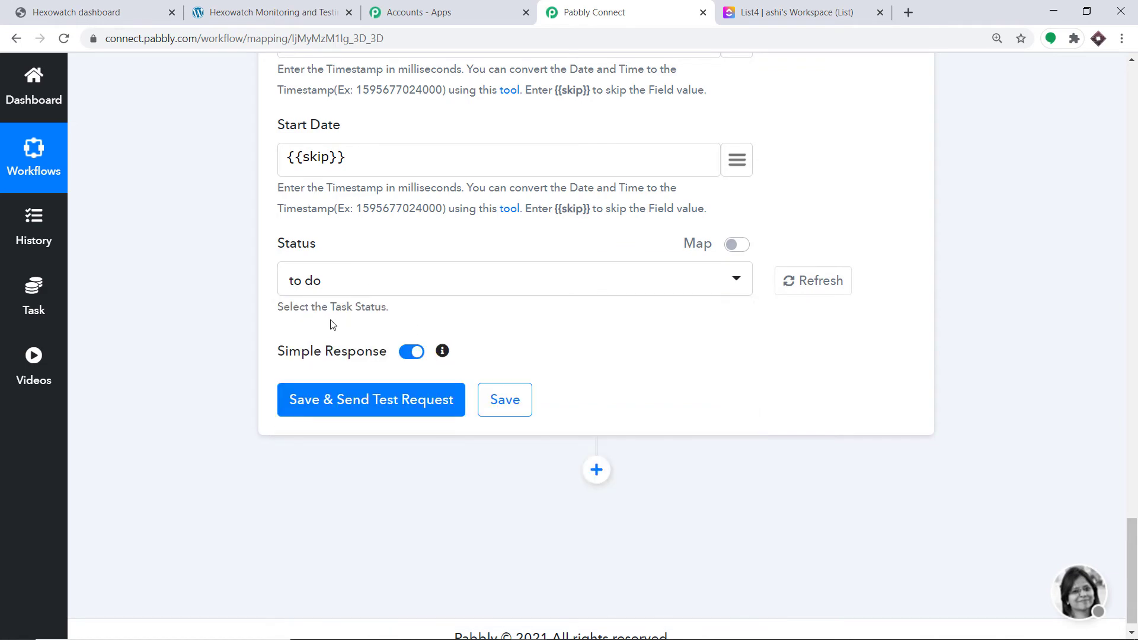
# Review the completed ClickUp fields, save the action with a test request and view the API response
pyautogui.scroll(8, 493, 257)
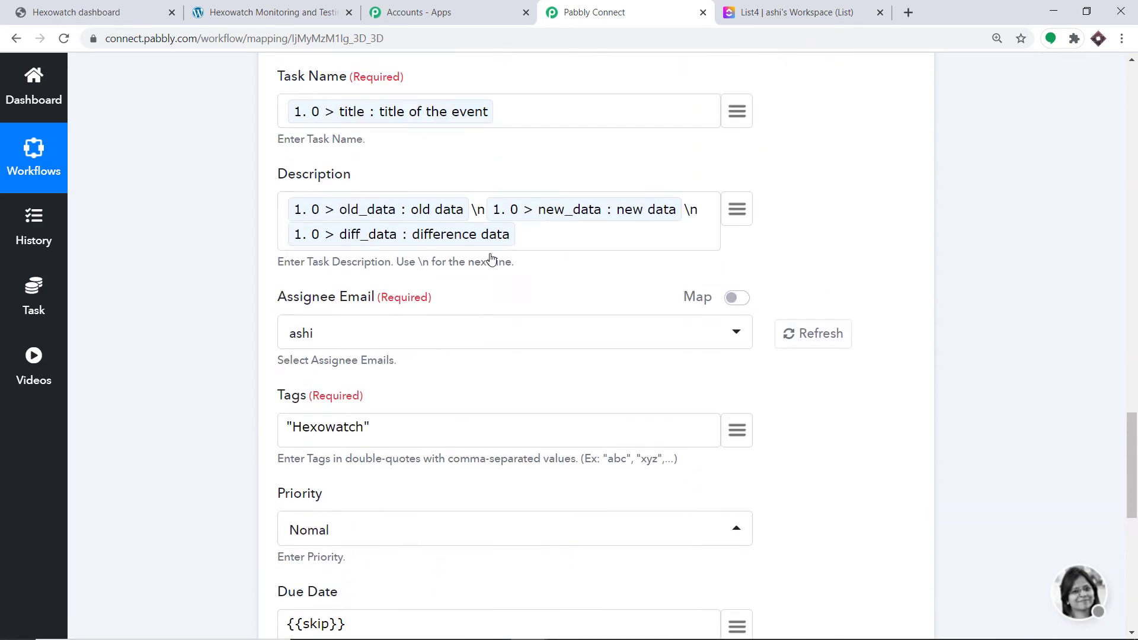
pyautogui.scroll(9, 493, 257)
pyautogui.scroll(-12, 489, 254)
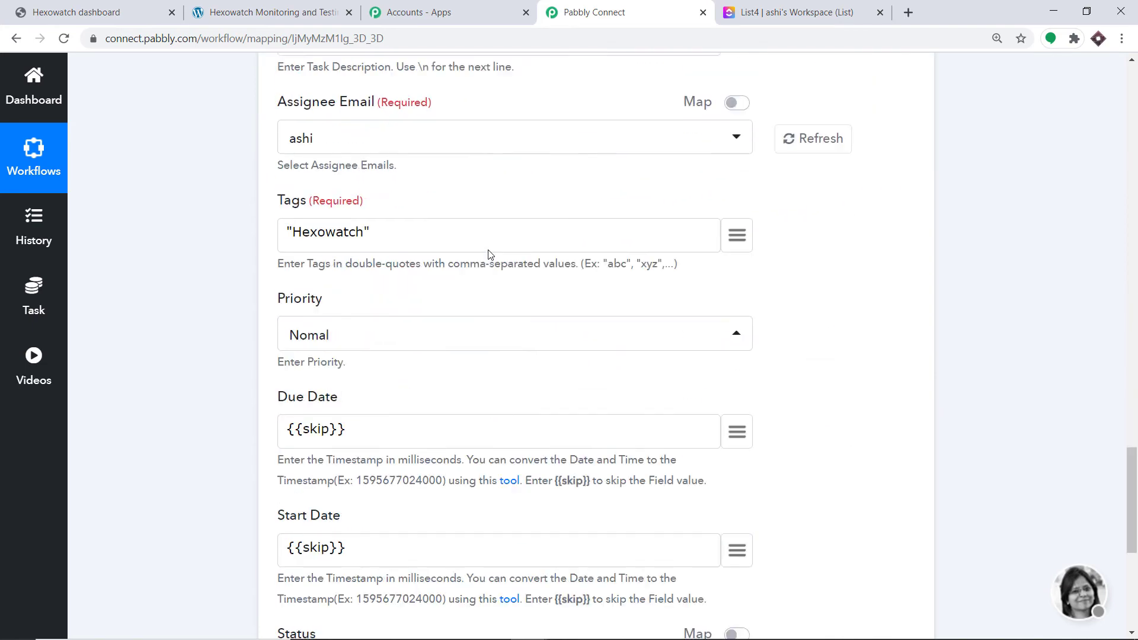
pyautogui.scroll(-6, 490, 254)
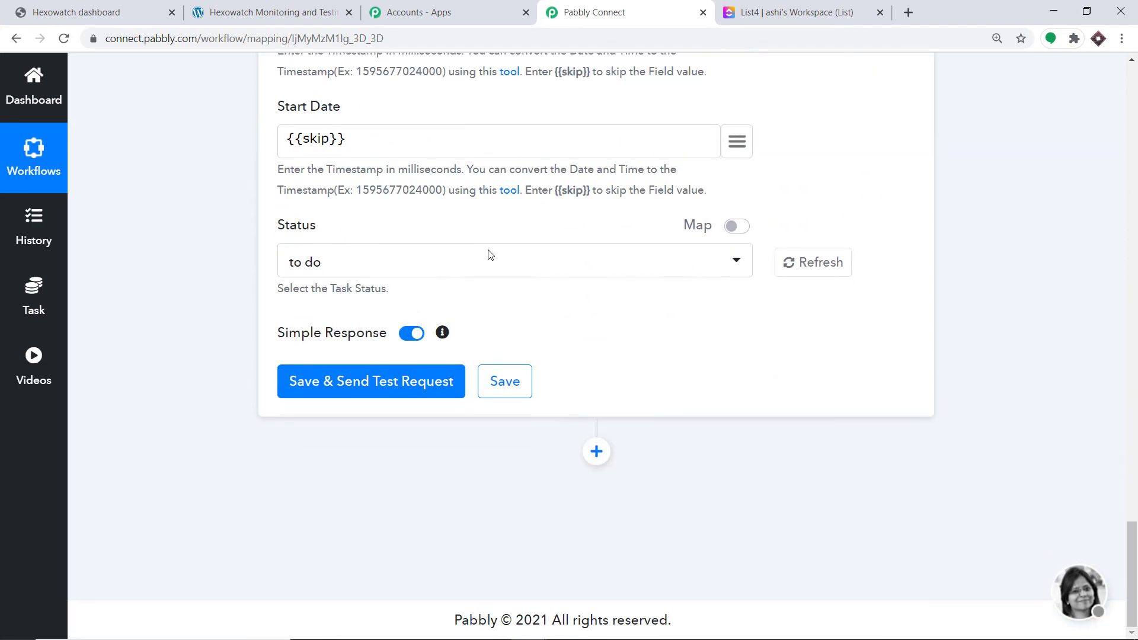
pyautogui.click(371, 385)
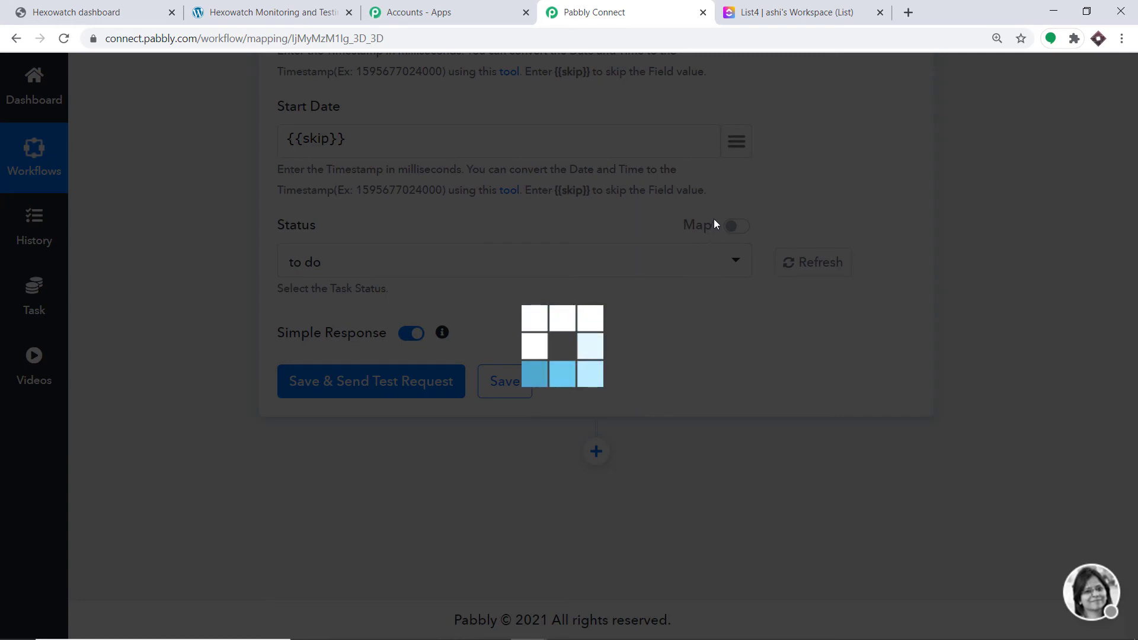
pyautogui.scroll(-1, 611, 288)
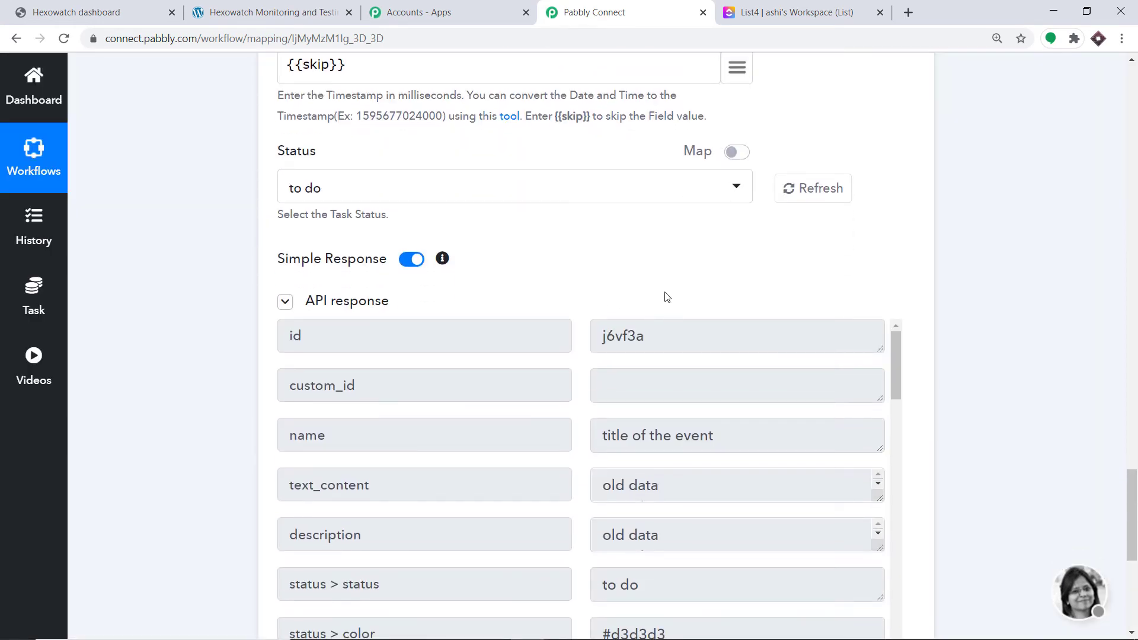
# Switch to ClickUp and open the "title of the event" task in the To Do column of the Integrations folder's List
pyautogui.click(832, 7)
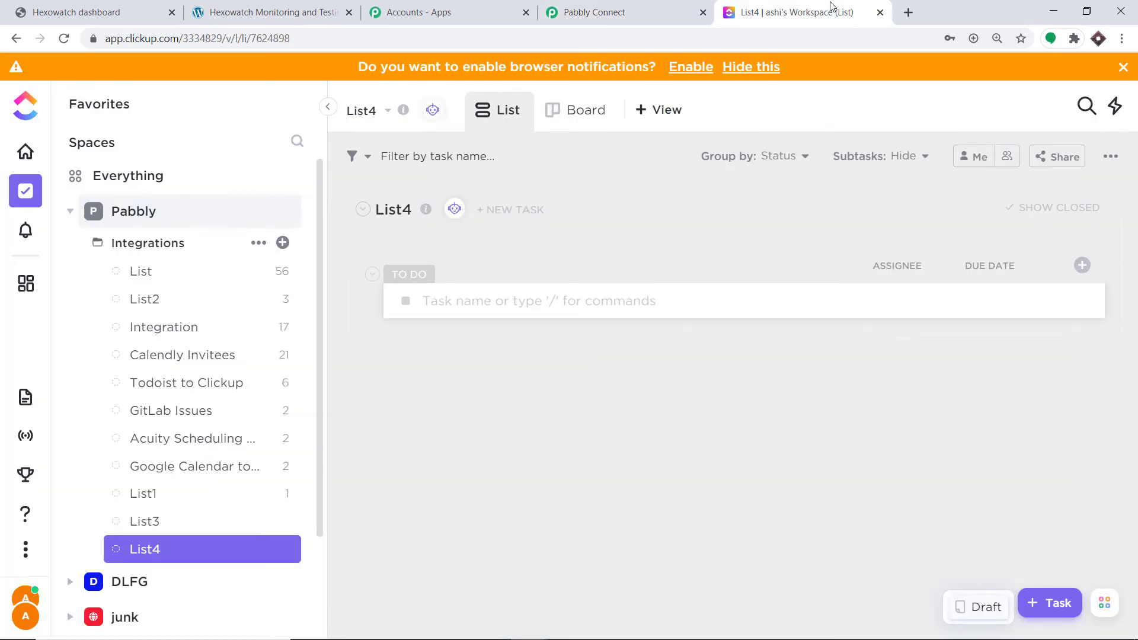
pyautogui.click(137, 272)
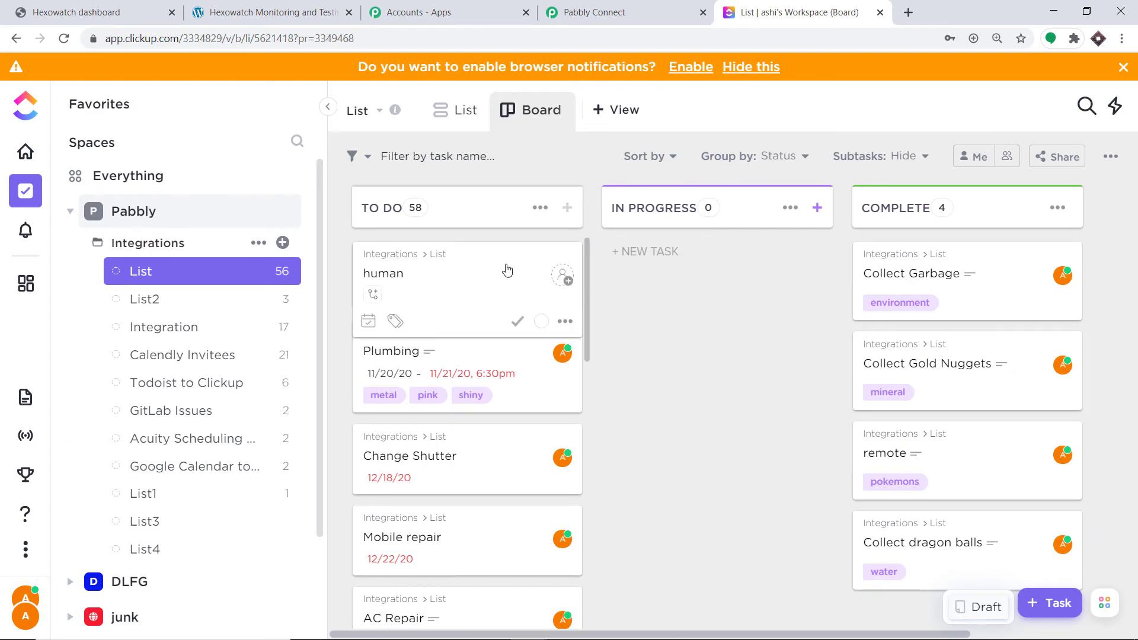
pyautogui.scroll(-10, 587, 305)
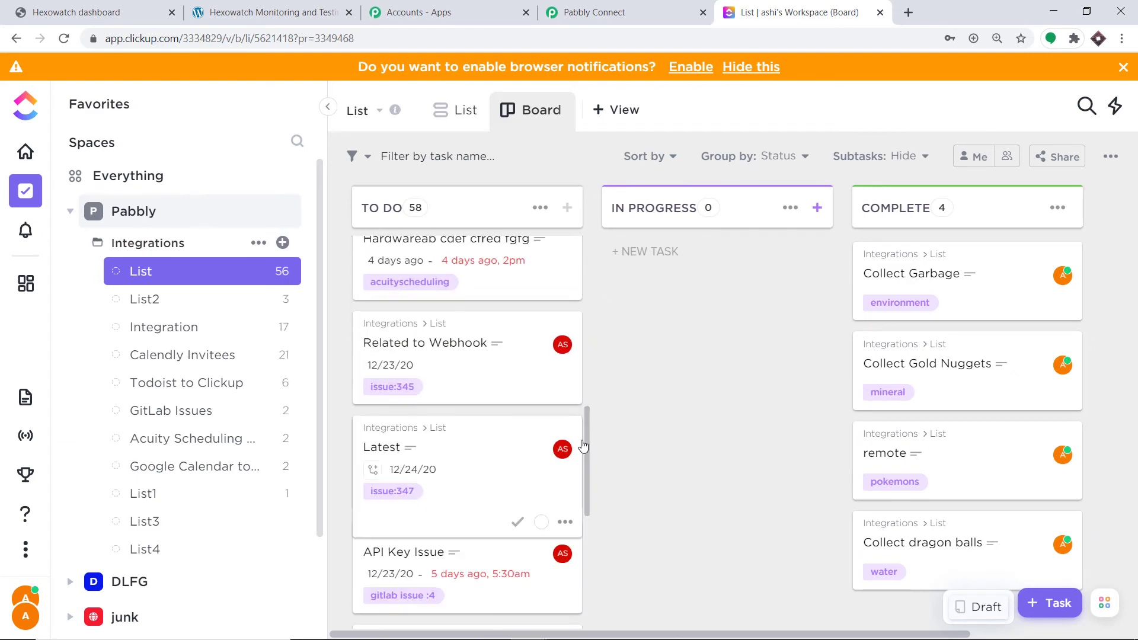
pyautogui.moveTo(588, 461); pyautogui.dragTo(596, 590)
pyautogui.moveTo(590, 537); pyautogui.dragTo(588, 600)
pyautogui.moveTo(589, 551); pyautogui.dragTo(582, 639)
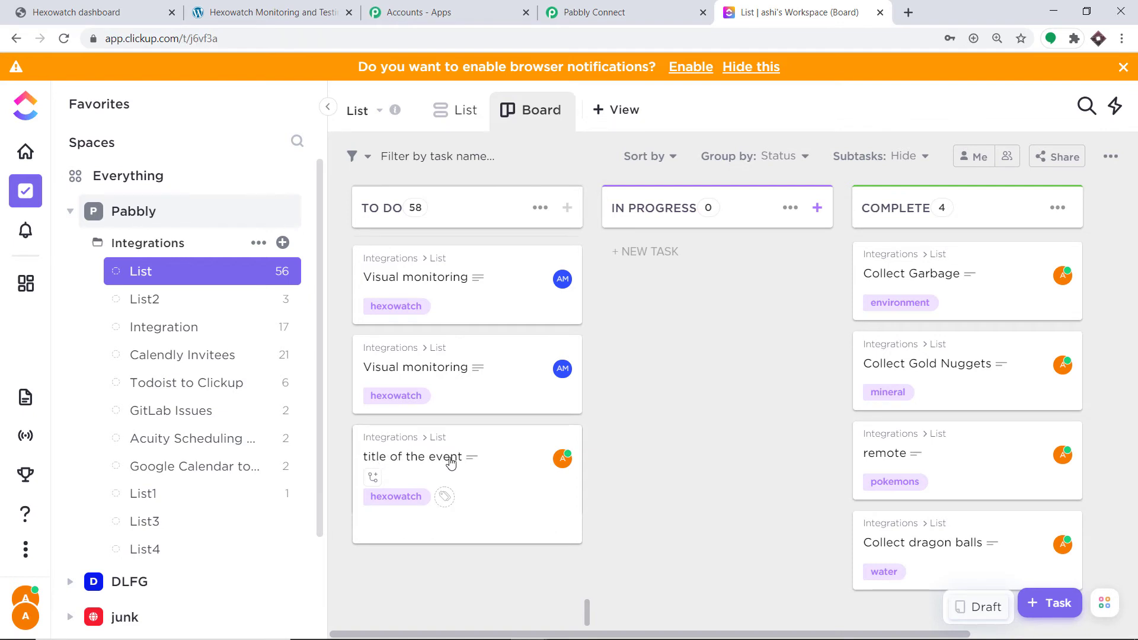
pyautogui.click(450, 463)
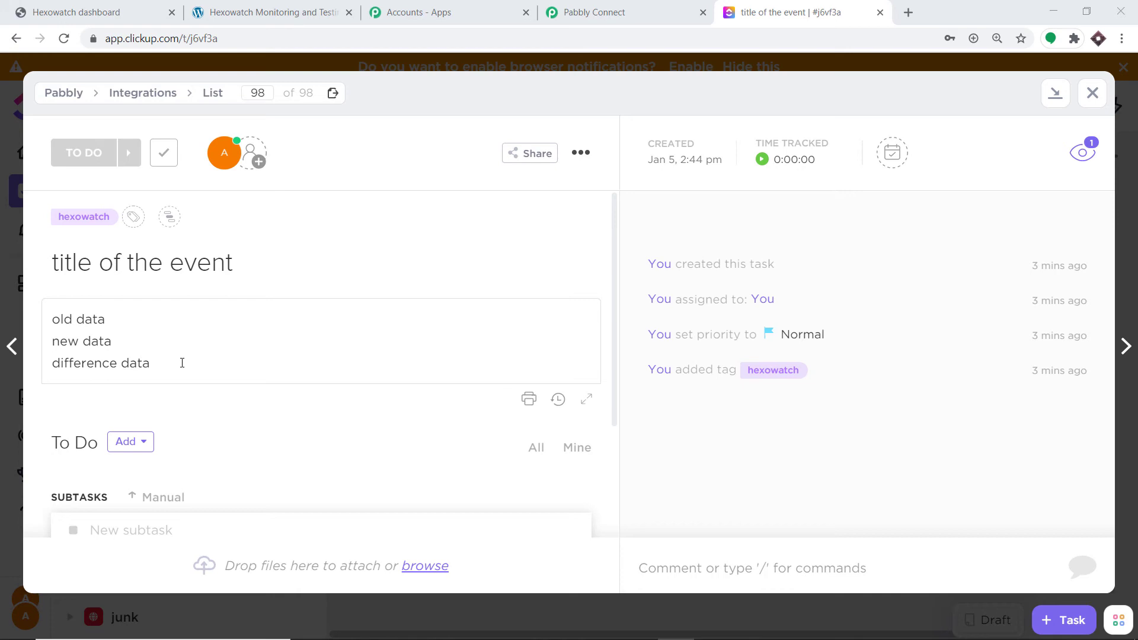
# Open the WordPress page "Hexowatch Monitoring and Testing" for editing and delete its Godzilla sentence
pyautogui.click(258, 11)
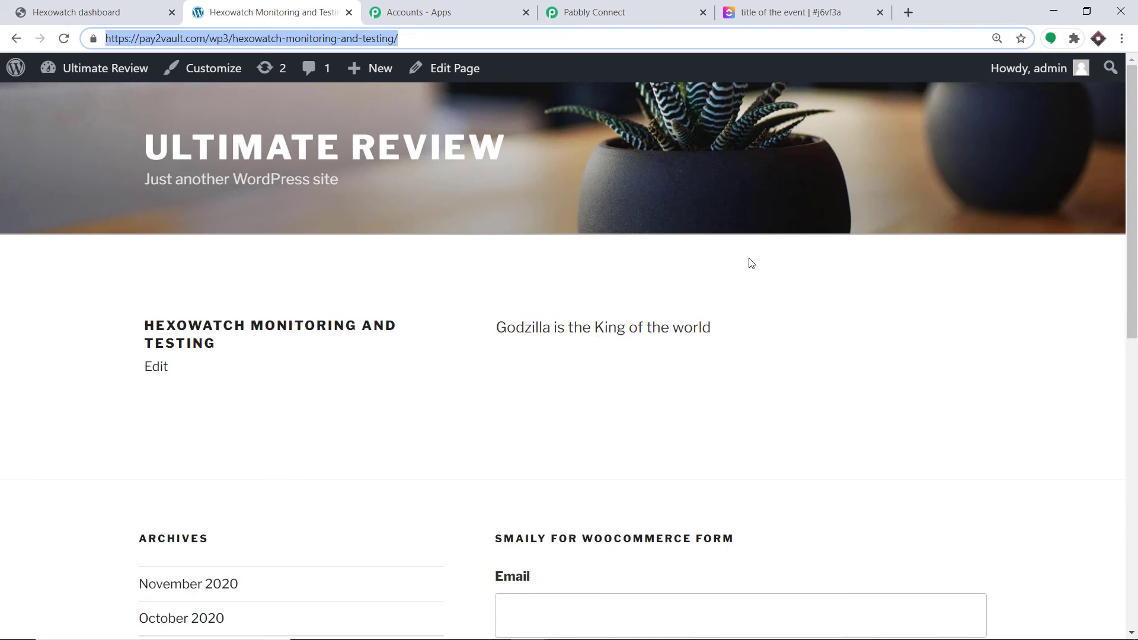
pyautogui.click(436, 74)
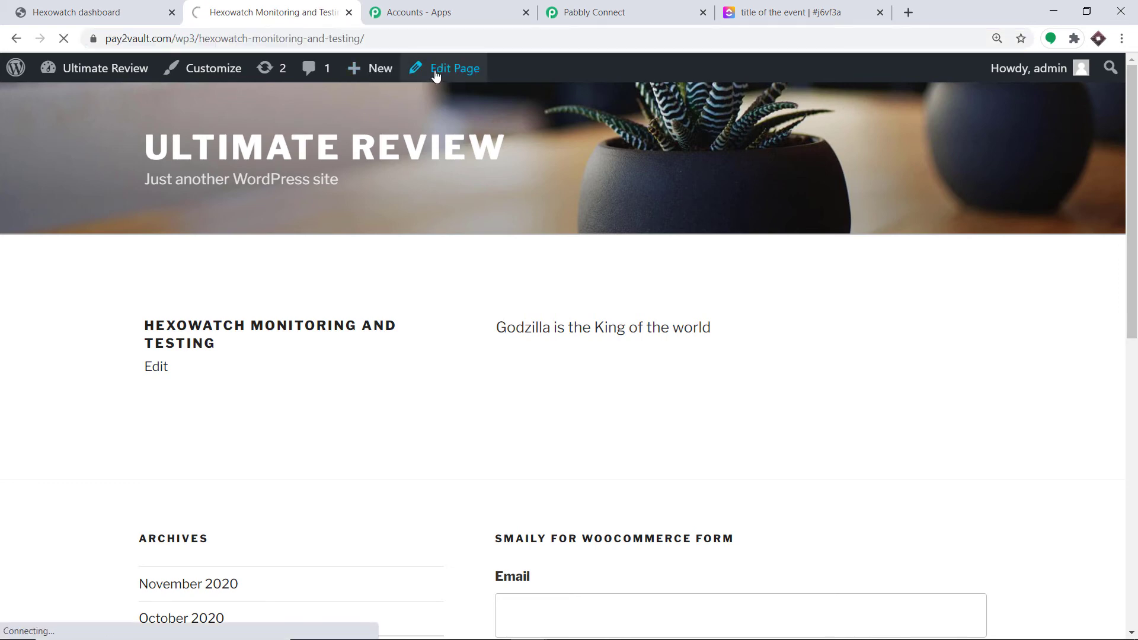
pyautogui.scroll(-3, 432, 426)
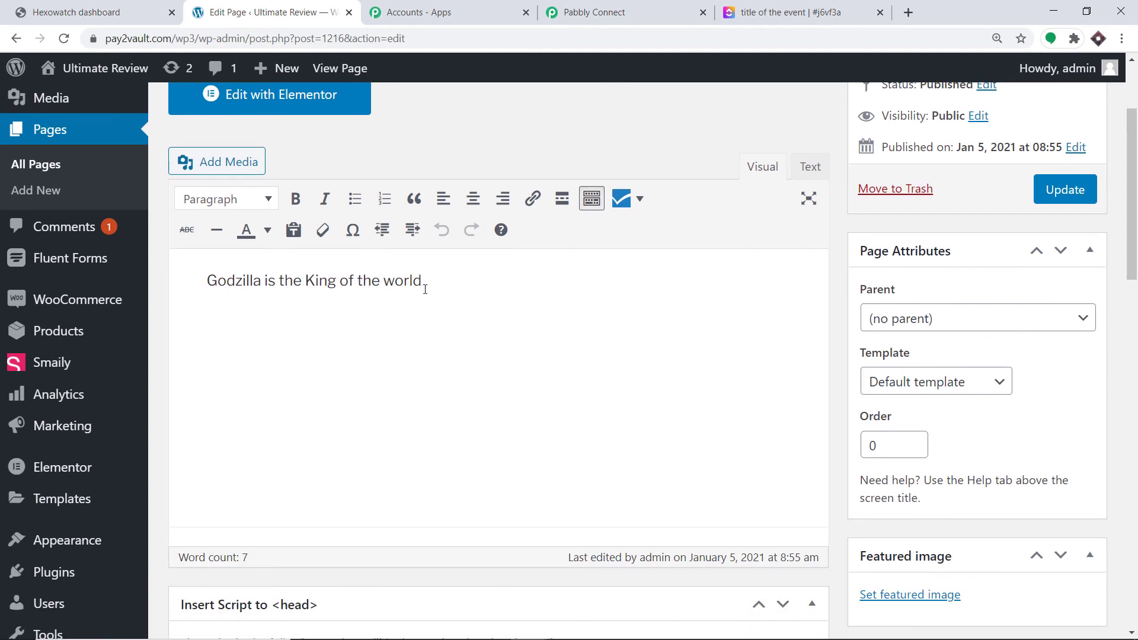
pyautogui.moveTo(431, 287); pyautogui.dragTo(156, 270)
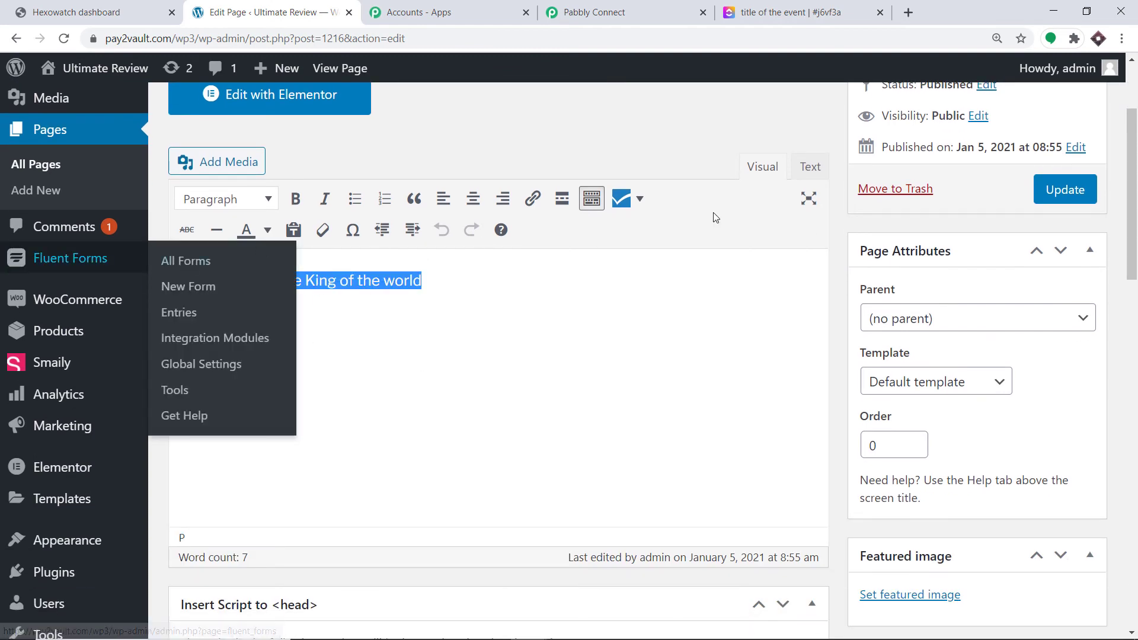
pyautogui.press('Delete')
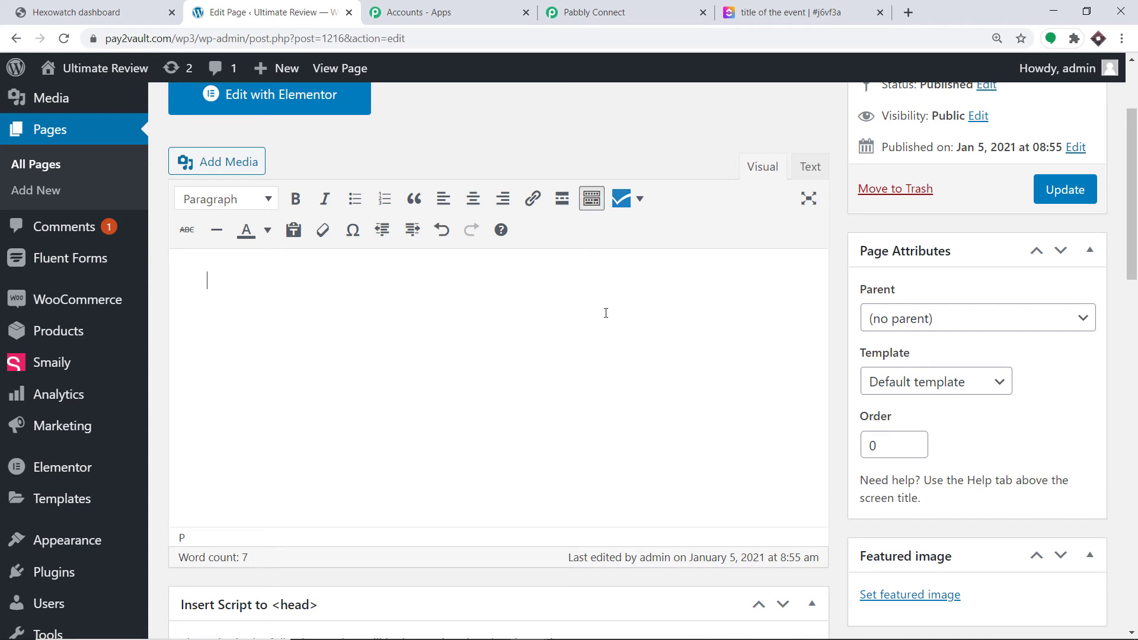
# Enter "Pickachu the pokemon is very cute" as the page's content
pyautogui.write('Picj')
pyautogui.write('lachu')
pyautogui.press('BackSpace')
pyautogui.press('BackSpace')
pyautogui.press('BackSpace')
pyautogui.press('BackSpace')
pyautogui.press('BackSpace')
pyautogui.press('BackSpace')
pyautogui.write('kachiu th')
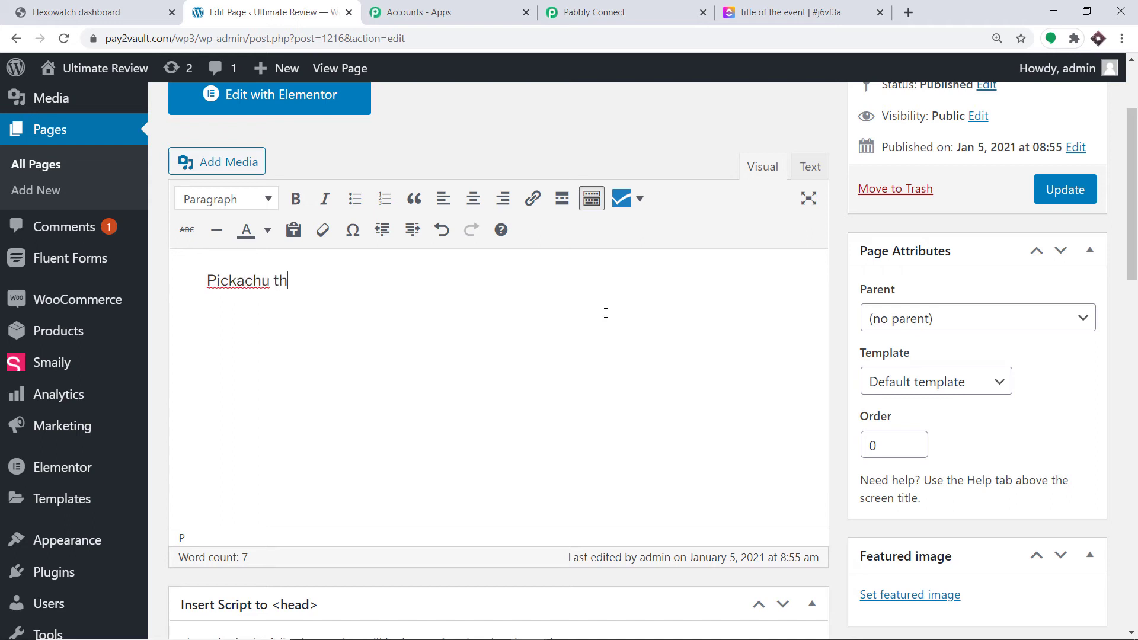
pyautogui.write('e pokemon is ')
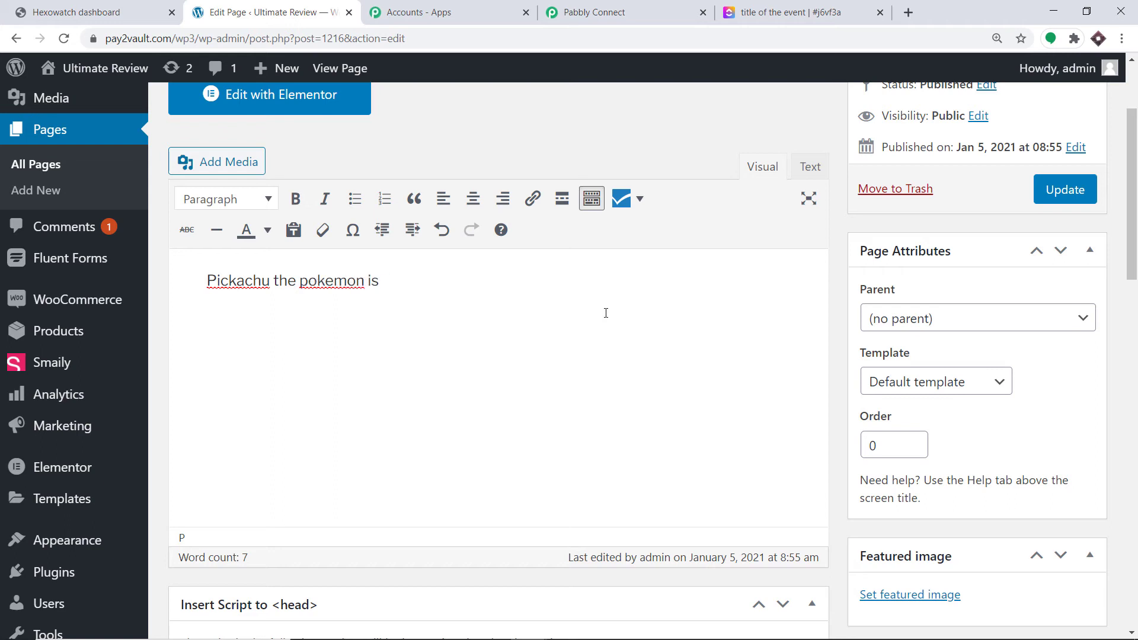
pyautogui.write('very cute')
# Update the WordPress page and open its published version through the permalink
pyautogui.click(1066, 191)
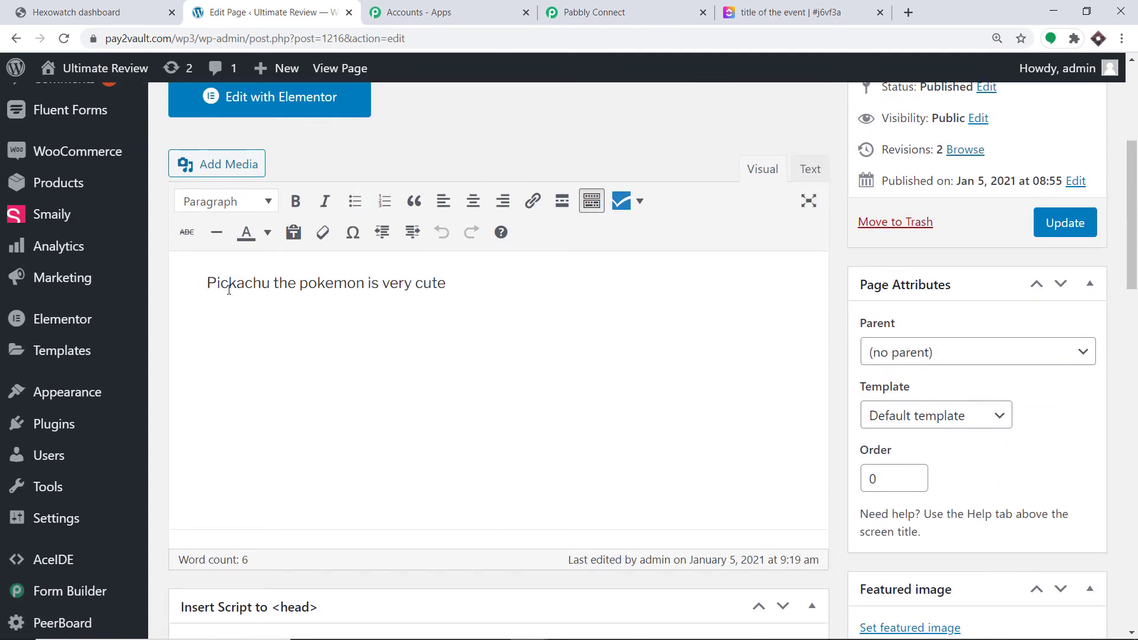
pyautogui.scroll(4, 386, 287)
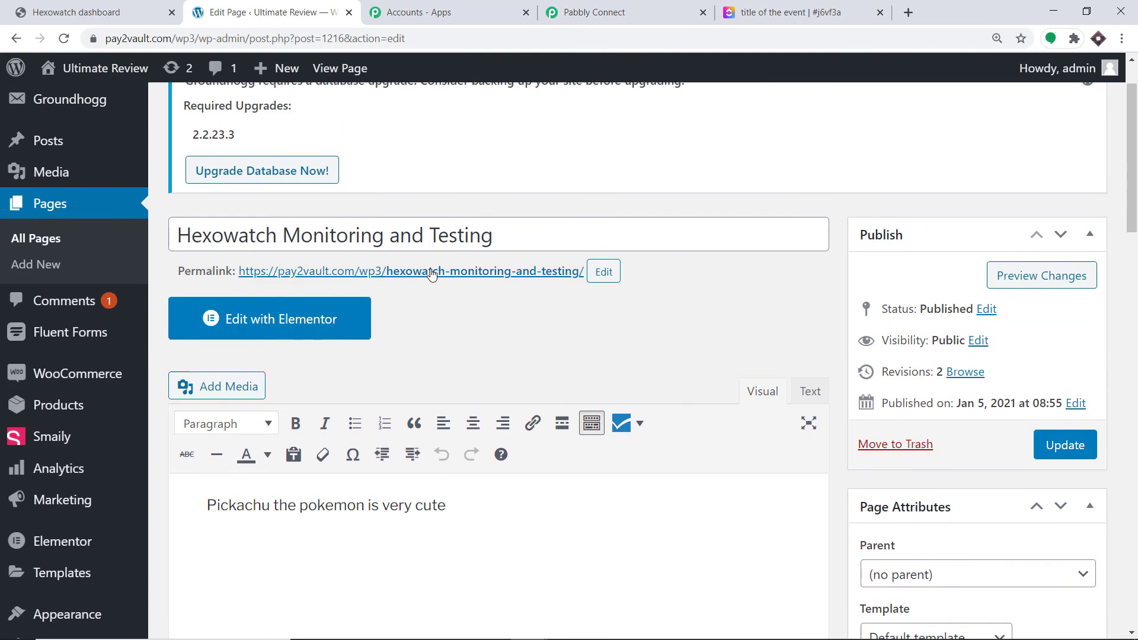
pyautogui.click(431, 270)
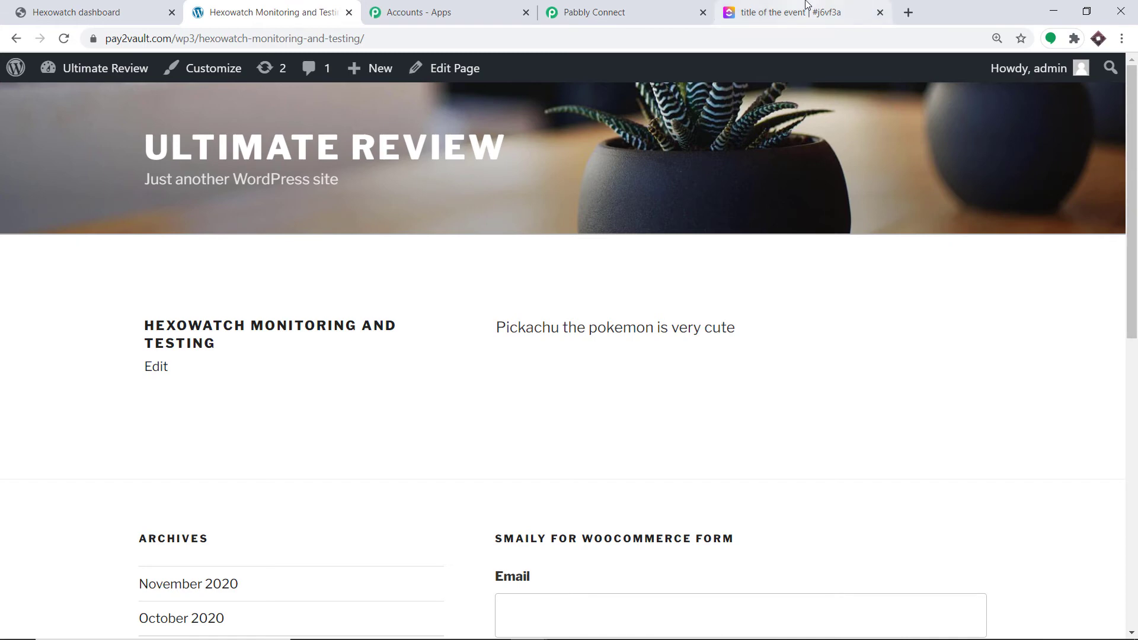
# Return to ClickUp, close the test task and open the newest "Visual monitoring" task at the end of the To Do column
pyautogui.click(798, 12)
pyautogui.click(1090, 93)
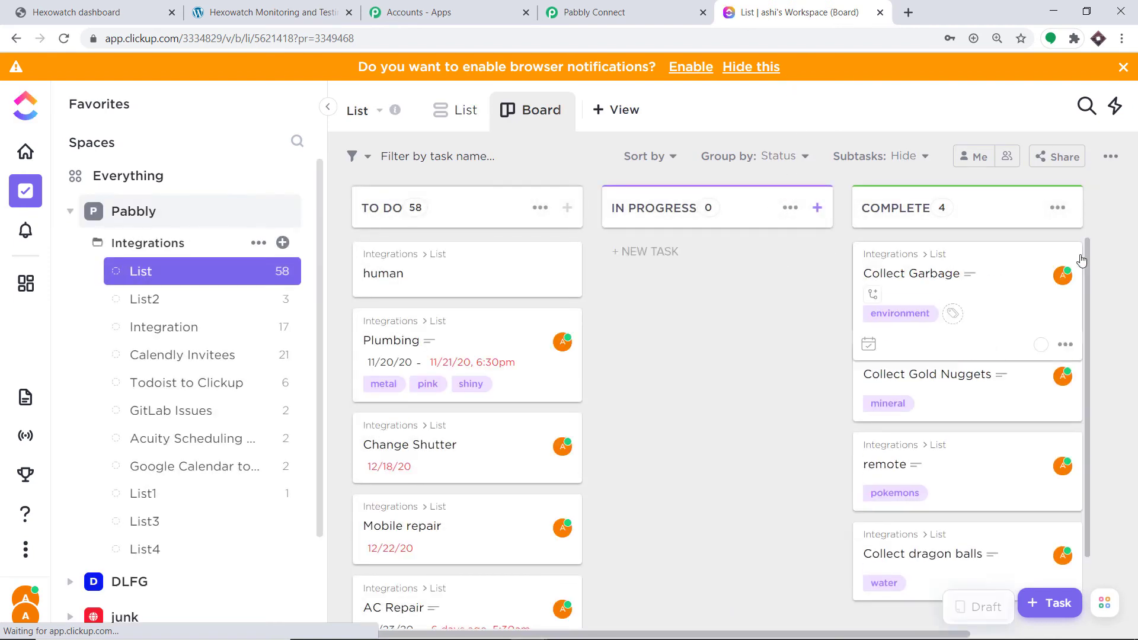
pyautogui.moveTo(583, 299)
pyautogui.scroll(-20, 583, 299)
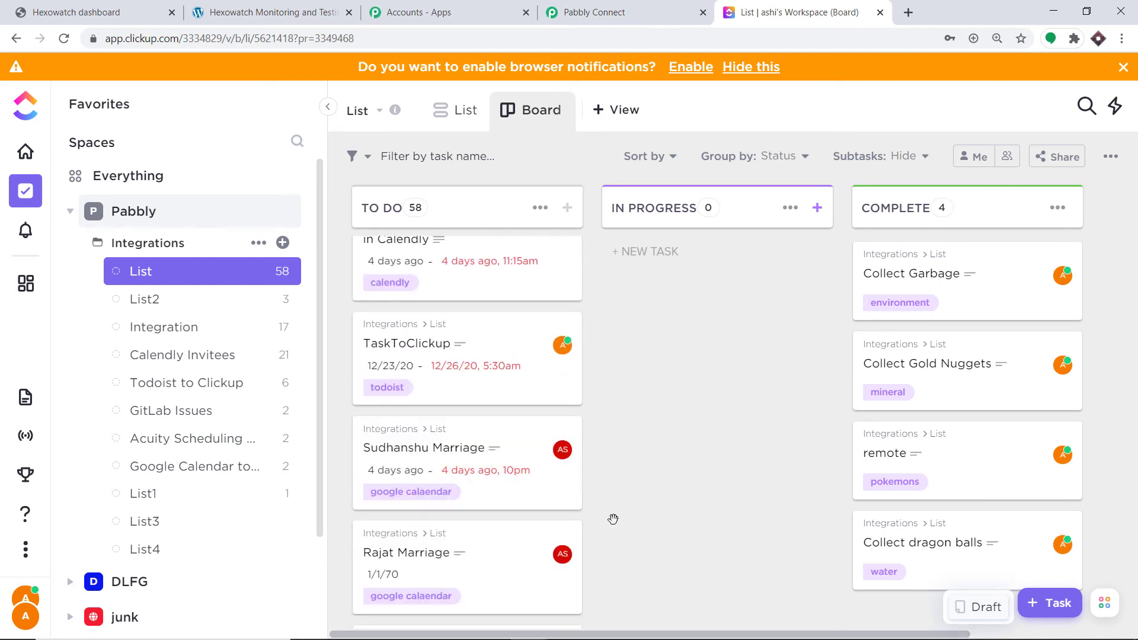
pyautogui.moveTo(589, 450); pyautogui.dragTo(593, 596)
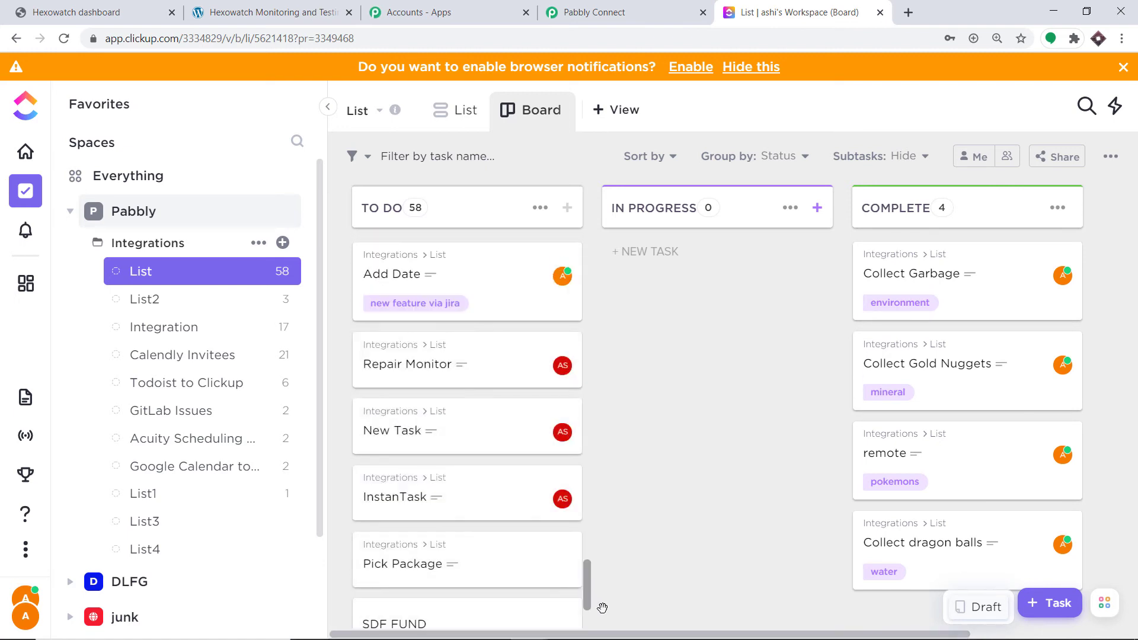
pyautogui.moveTo(588, 544); pyautogui.dragTo(593, 634)
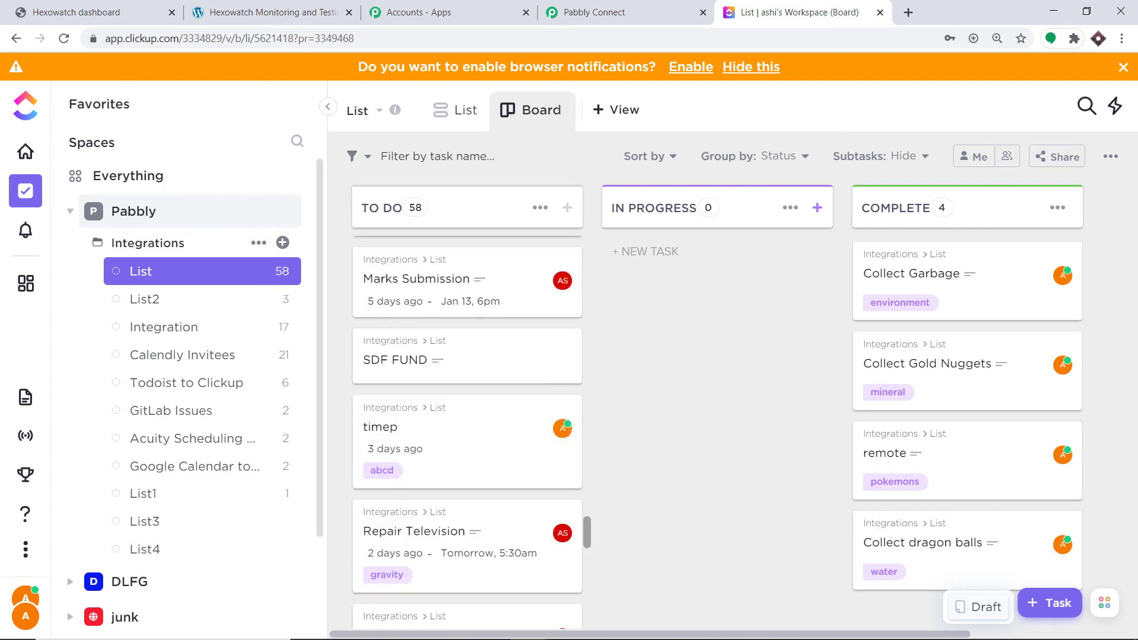
pyautogui.moveTo(588, 548); pyautogui.dragTo(589, 636)
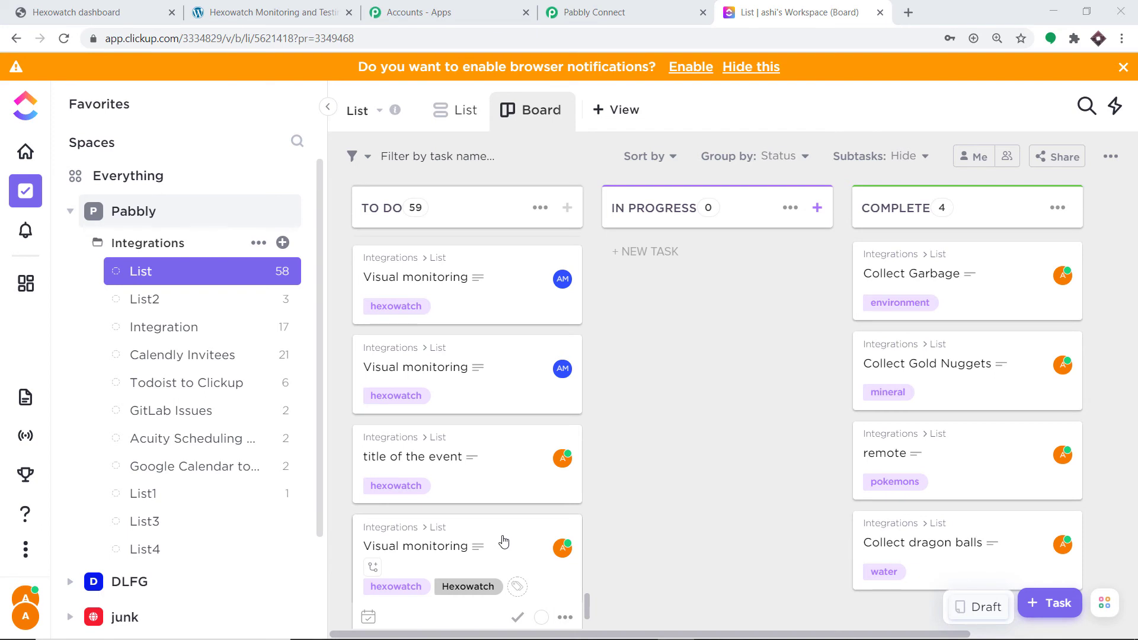
pyautogui.scroll(-2, 508, 437)
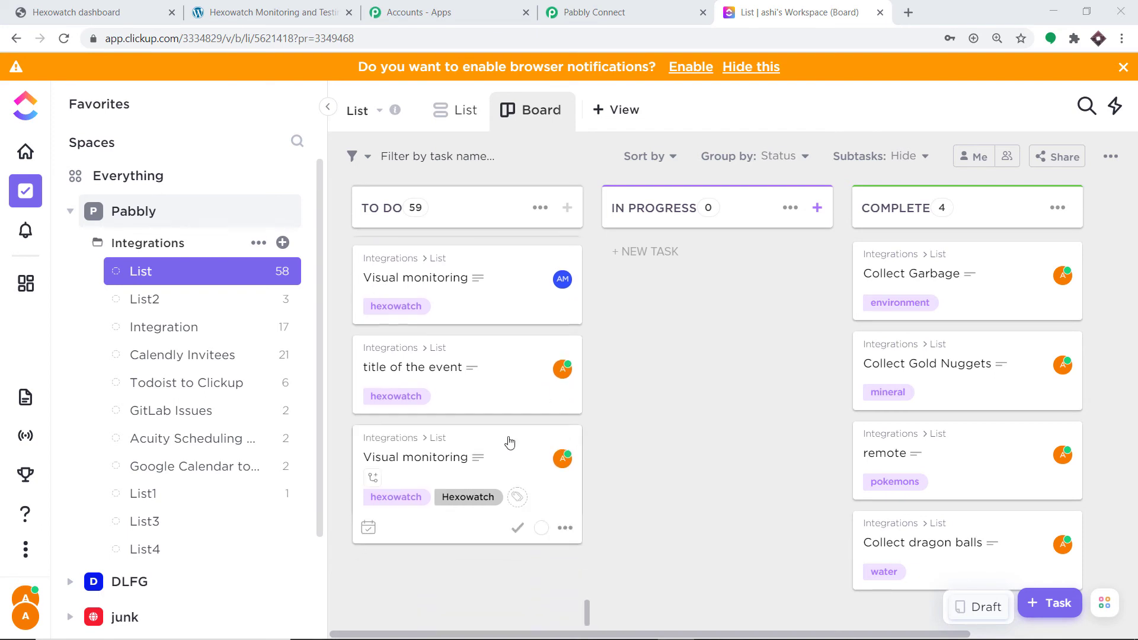
pyautogui.click(479, 455)
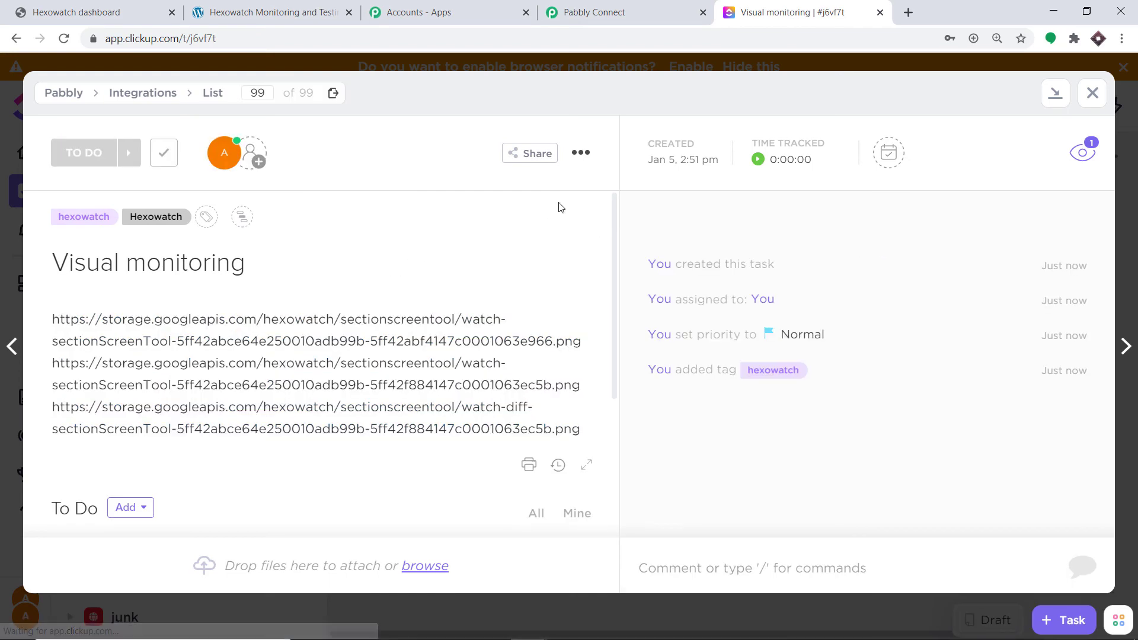
# Open the first screenshot link from the task description in a new tab and view the old page content
pyautogui.click(492, 342)
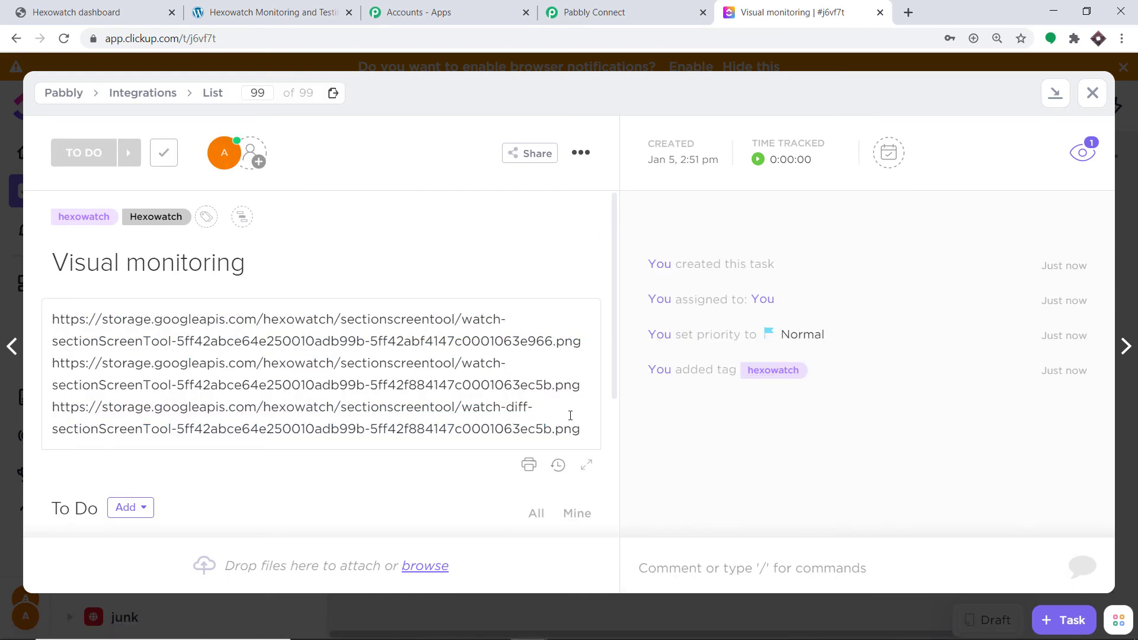
pyautogui.scroll(-4, 614, 424)
pyautogui.scroll(4, 613, 333)
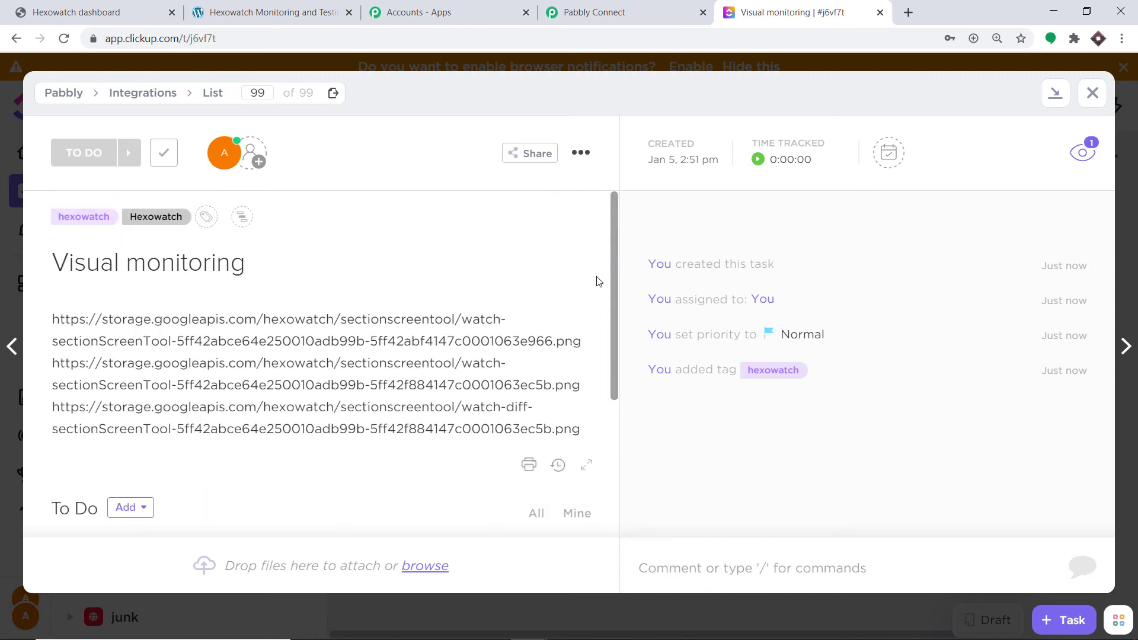
pyautogui.click(453, 360)
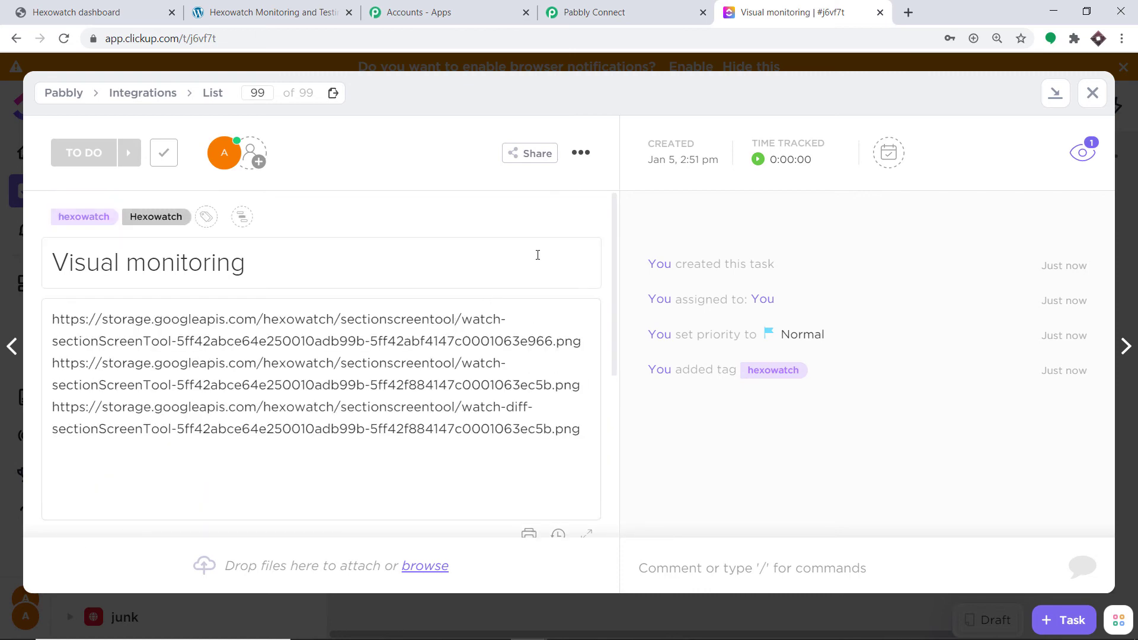
pyautogui.click(539, 260)
pyautogui.rightClick(476, 326)
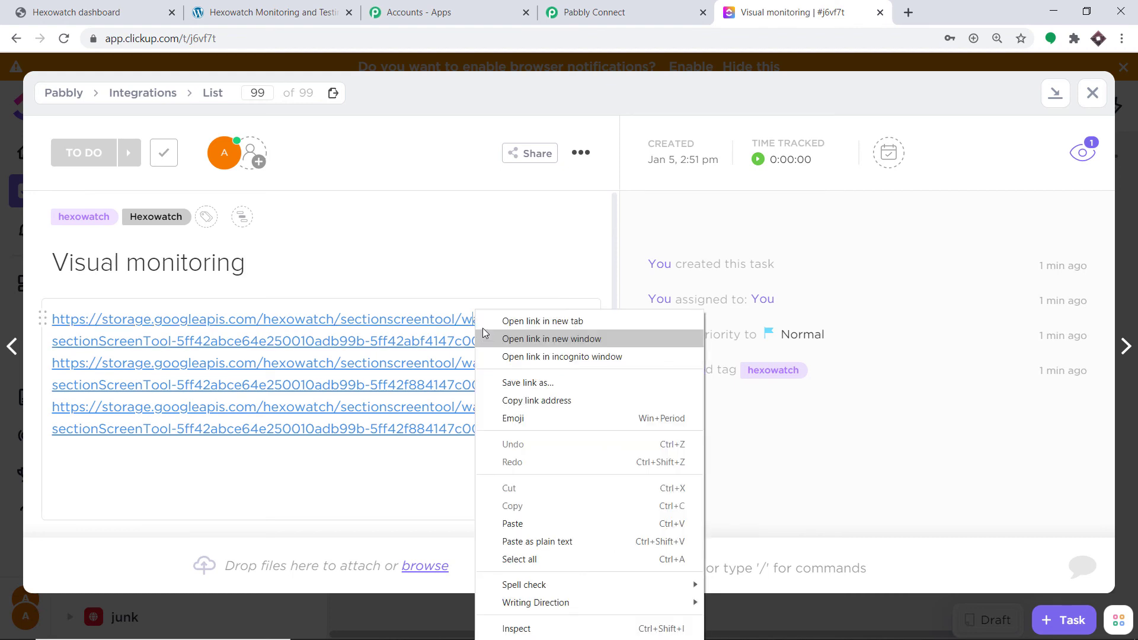
pyautogui.click(489, 325)
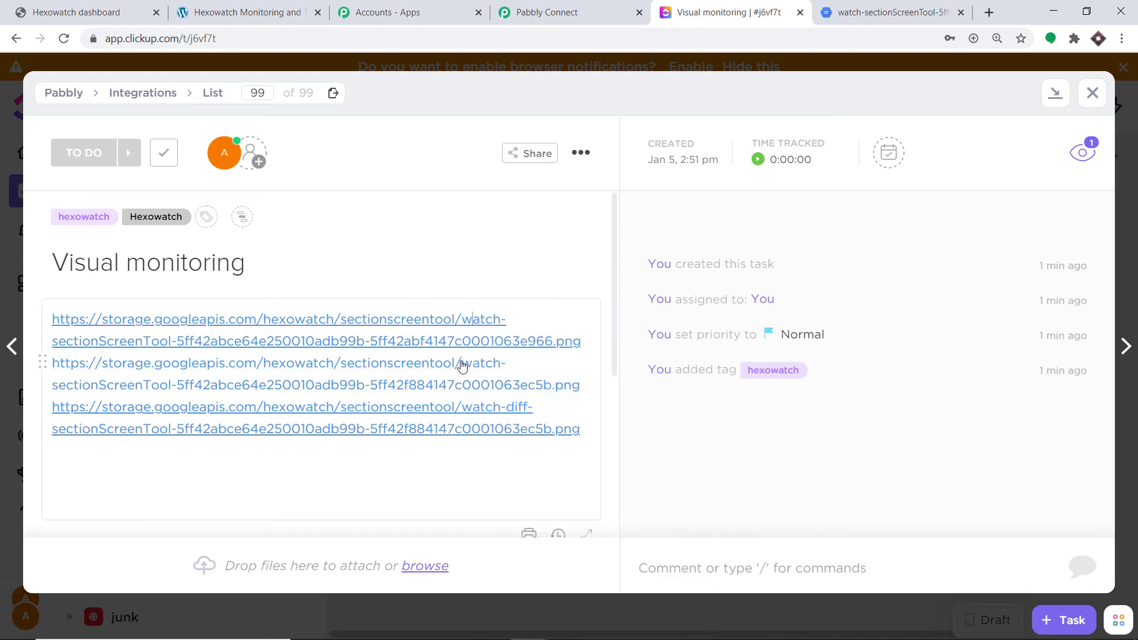
pyautogui.click(877, 6)
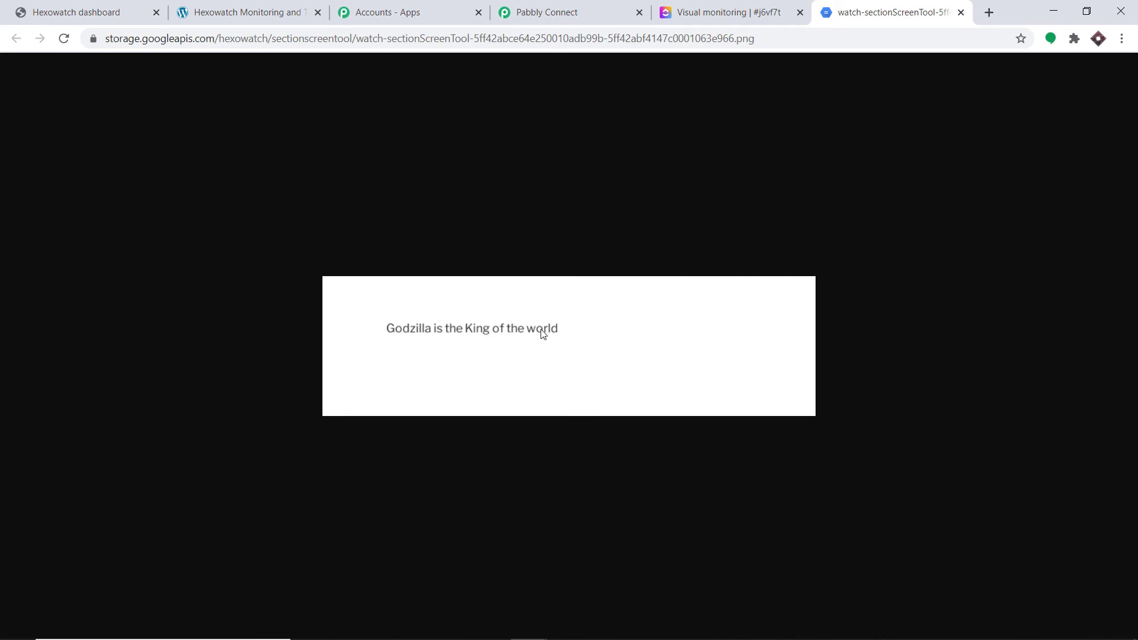
pyautogui.click(720, 11)
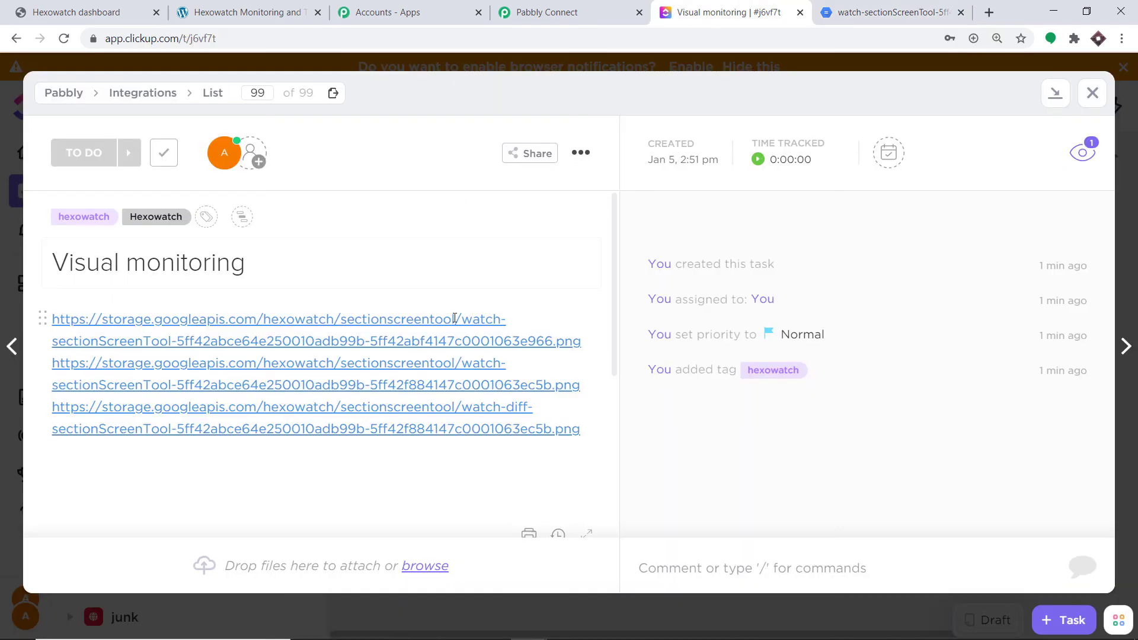
# Open the second screenshot link and the watch-diff link from the task description to check the new content and the difference
pyautogui.click(474, 386)
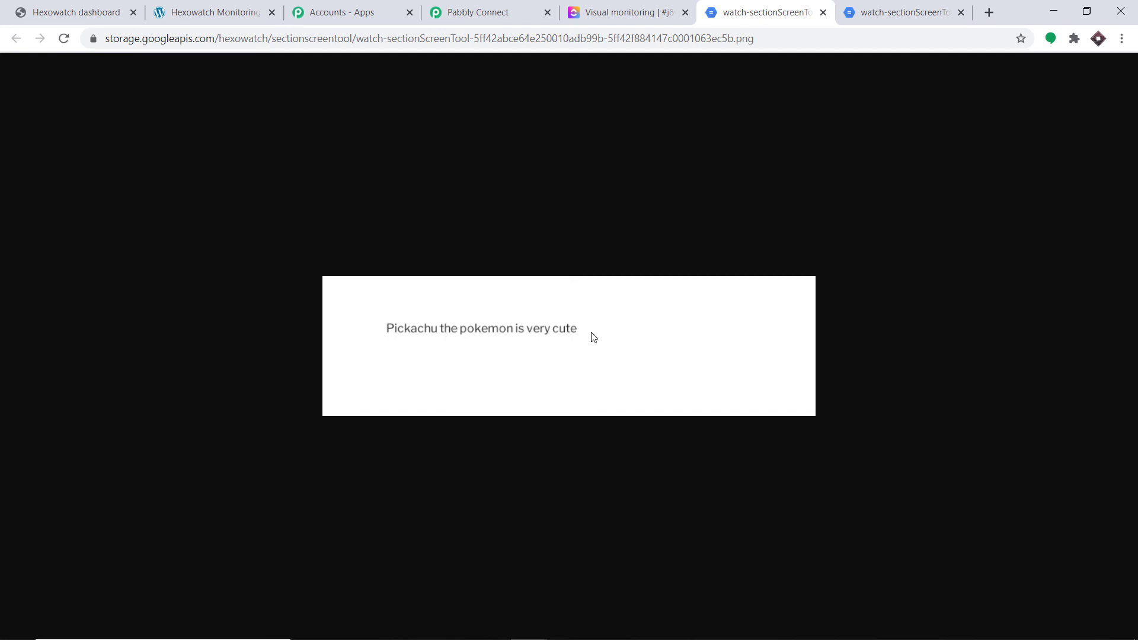
pyautogui.click(625, 12)
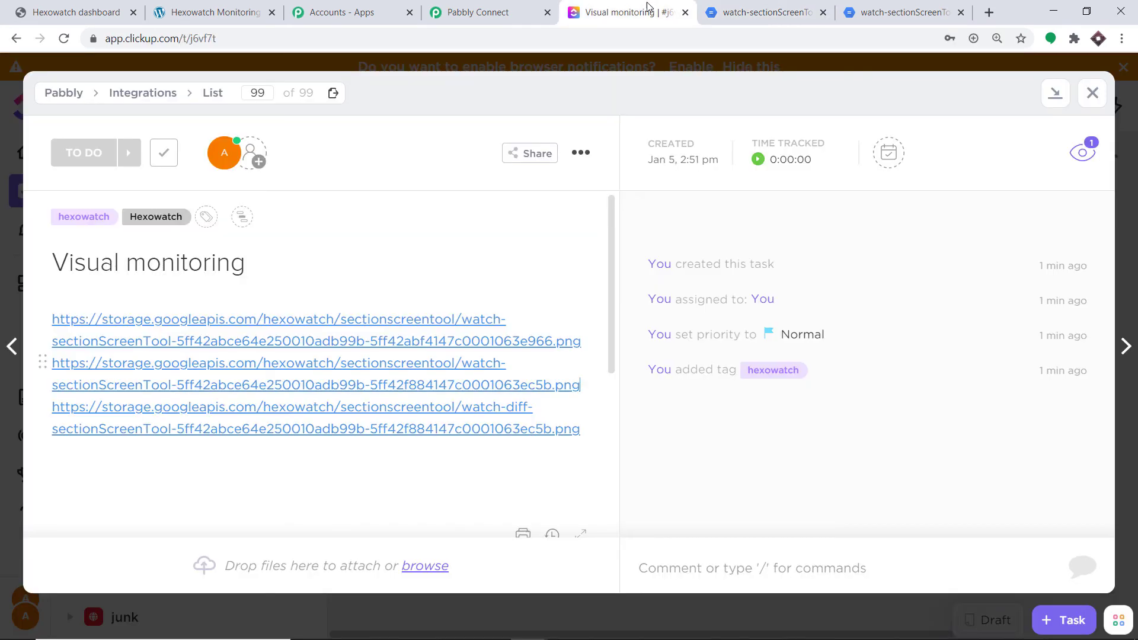
pyautogui.click(443, 434)
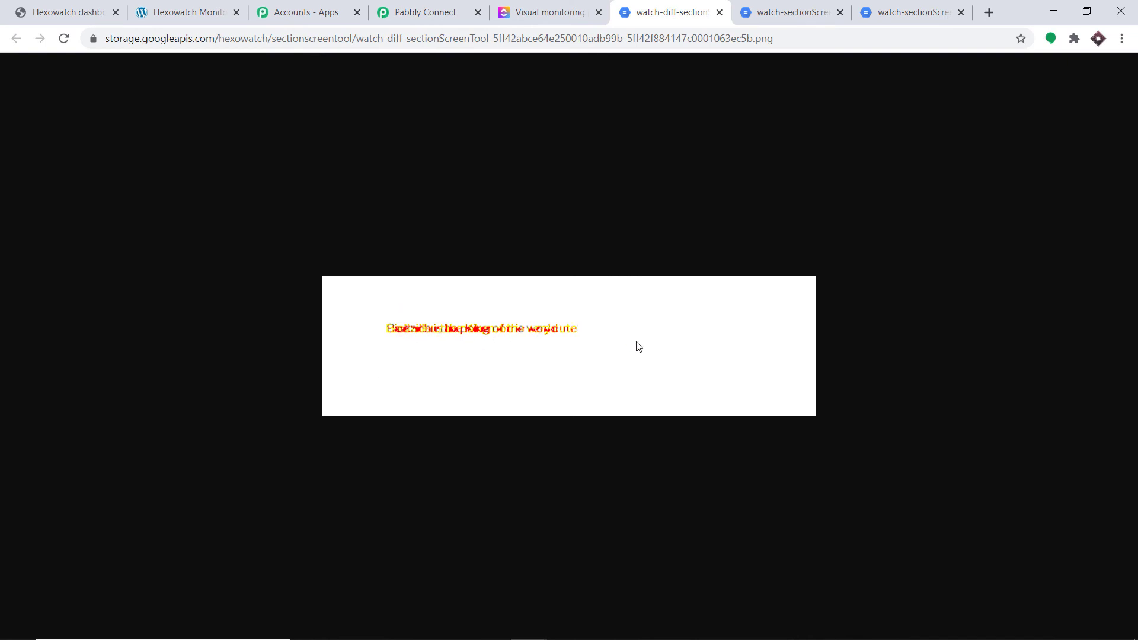
pyautogui.click(574, 9)
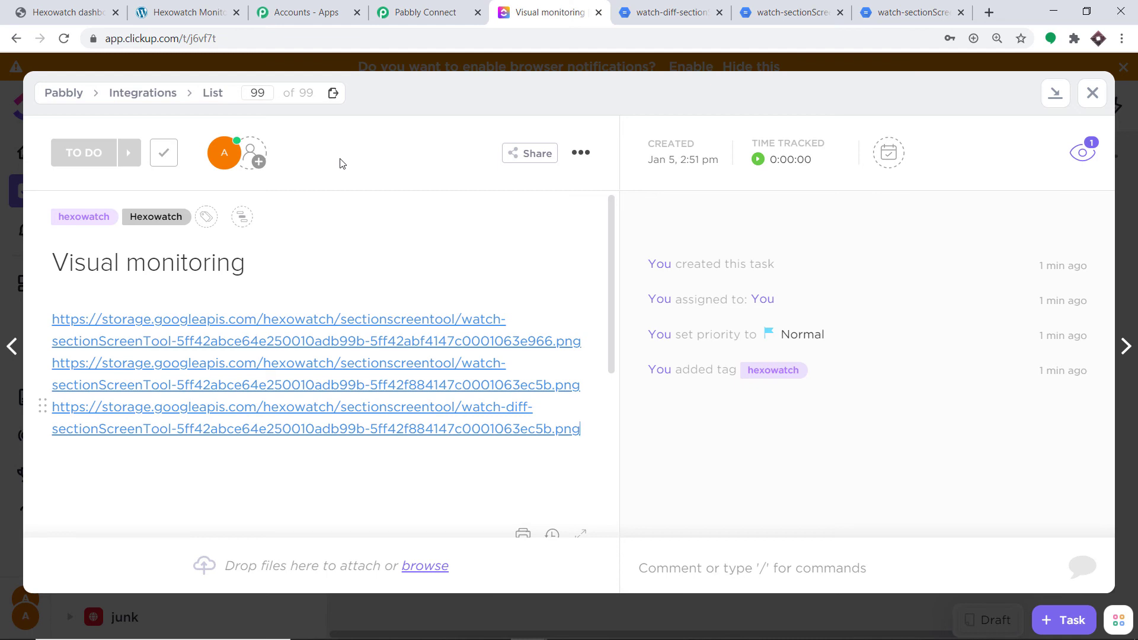
# Switch to Pabbly Connect and review the workflow from the ClickUp action back up to the Hexowatch trigger
pyautogui.click(430, 13)
pyautogui.moveTo(1133, 531); pyautogui.dragTo(1135, 280)
pyautogui.click(650, 359)
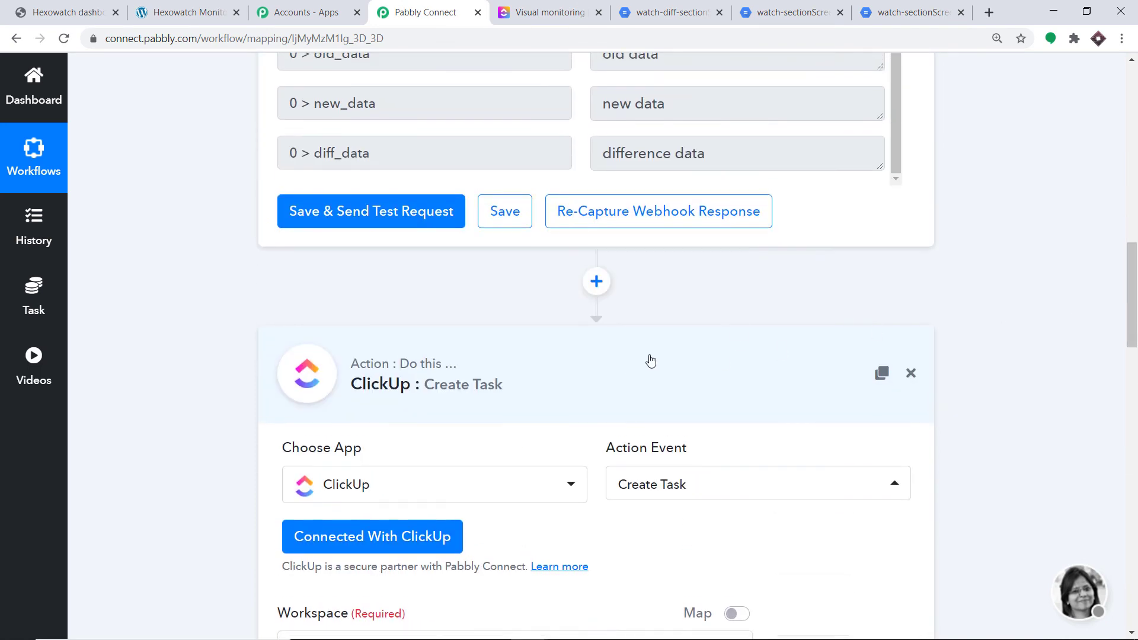
pyautogui.scroll(15, 595, 173)
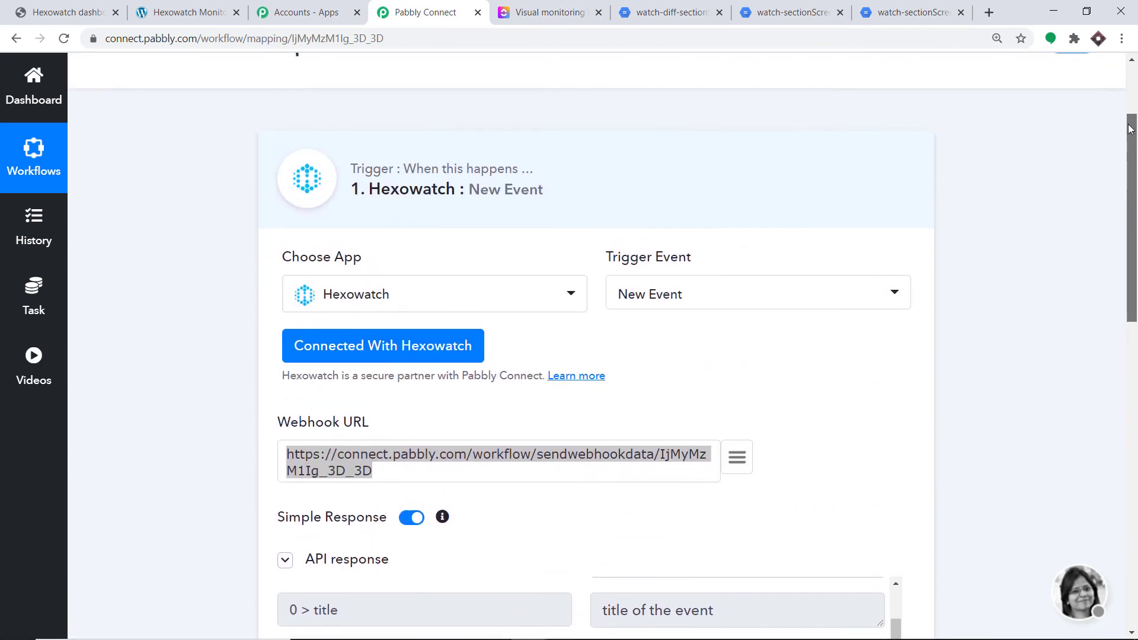
# Collapse the Hexowatch trigger to view the trigger and ClickUp action together in the workflow
pyautogui.click(594, 174)
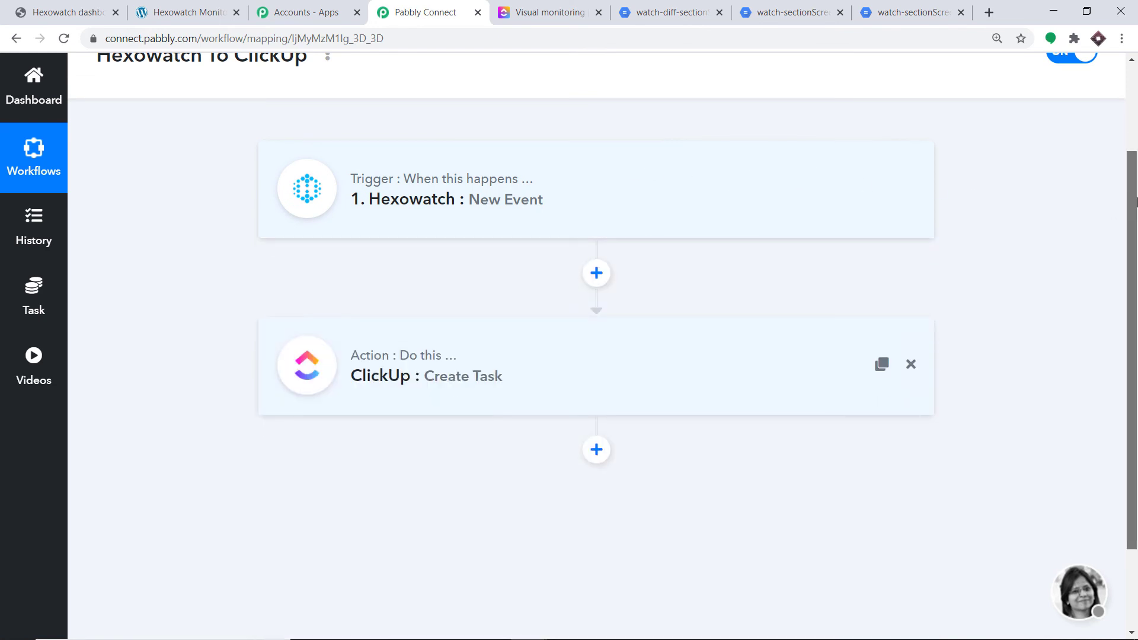
pyautogui.scroll(1, 1136, 174)
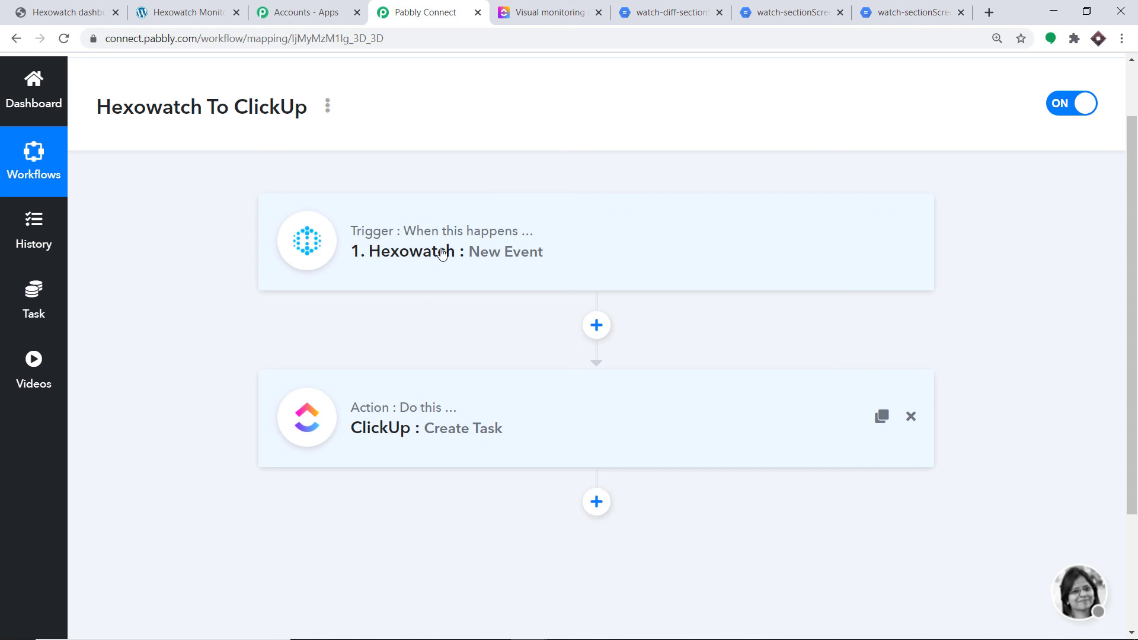
# Switch to the WordPress "Hexowatch Monitoring and Testing" page and open it for editing
pyautogui.click(169, 11)
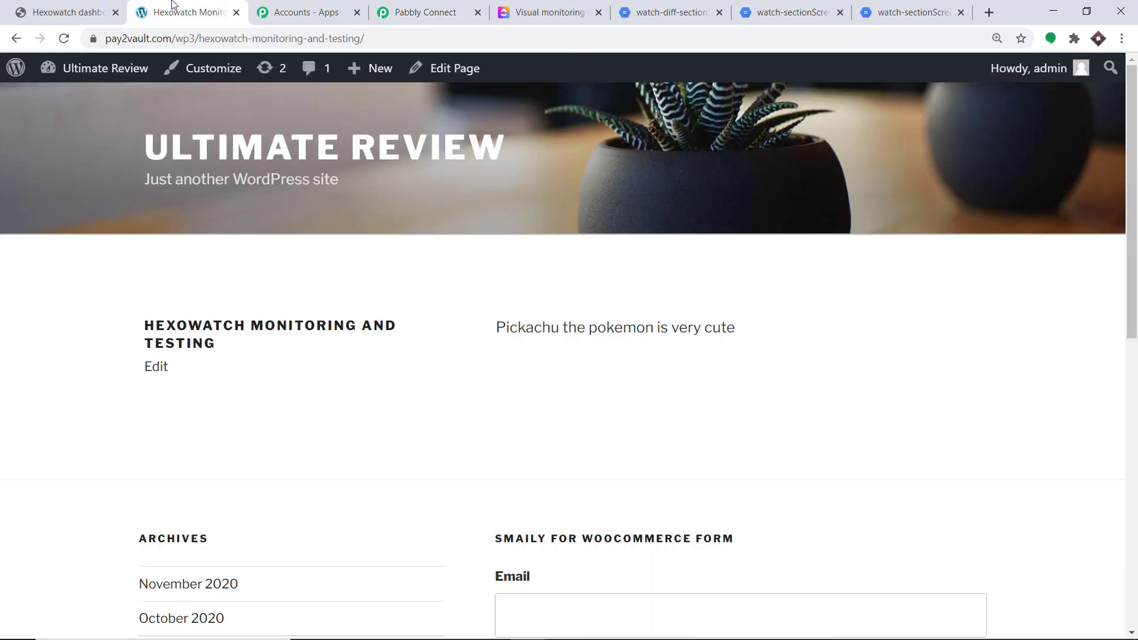
pyautogui.click(458, 70)
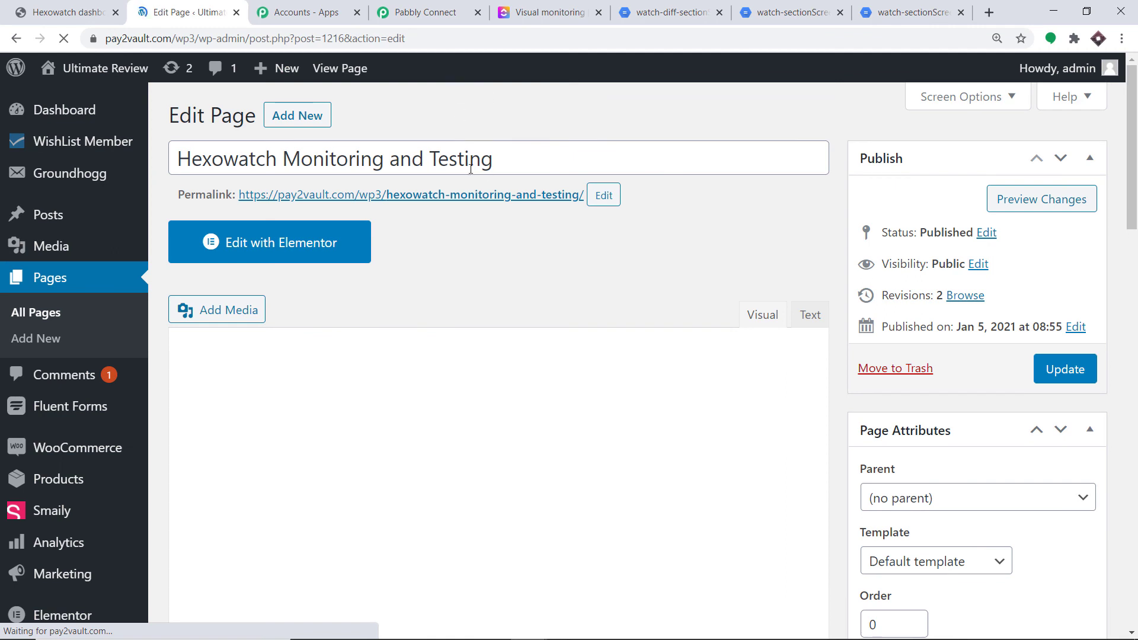
pyautogui.scroll(-2, 458, 315)
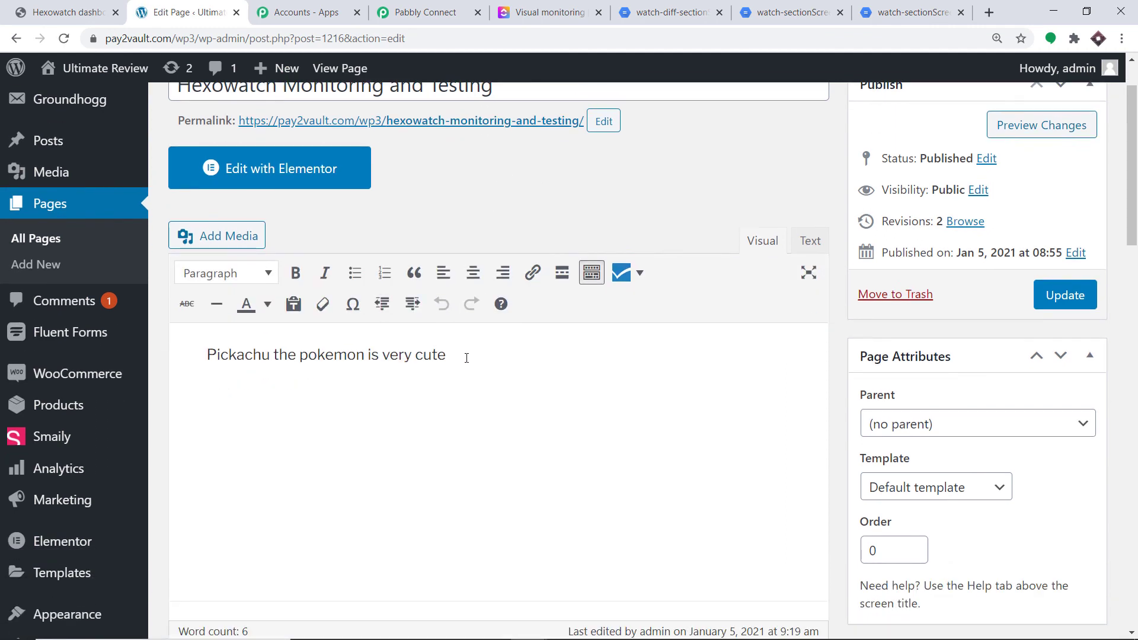
# Replace the page's body text with "Tiger is a dangerous animal, beware"
pyautogui.moveTo(468, 356); pyautogui.dragTo(192, 361)
pyautogui.press('BackSpace')
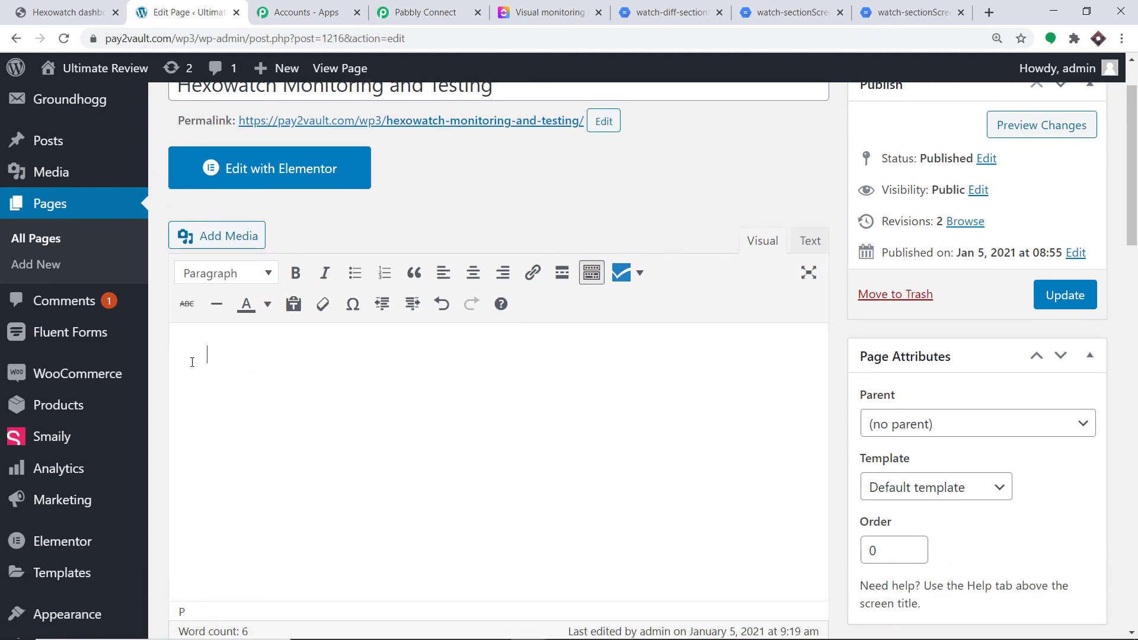
pyautogui.write('Tiger is a dan')
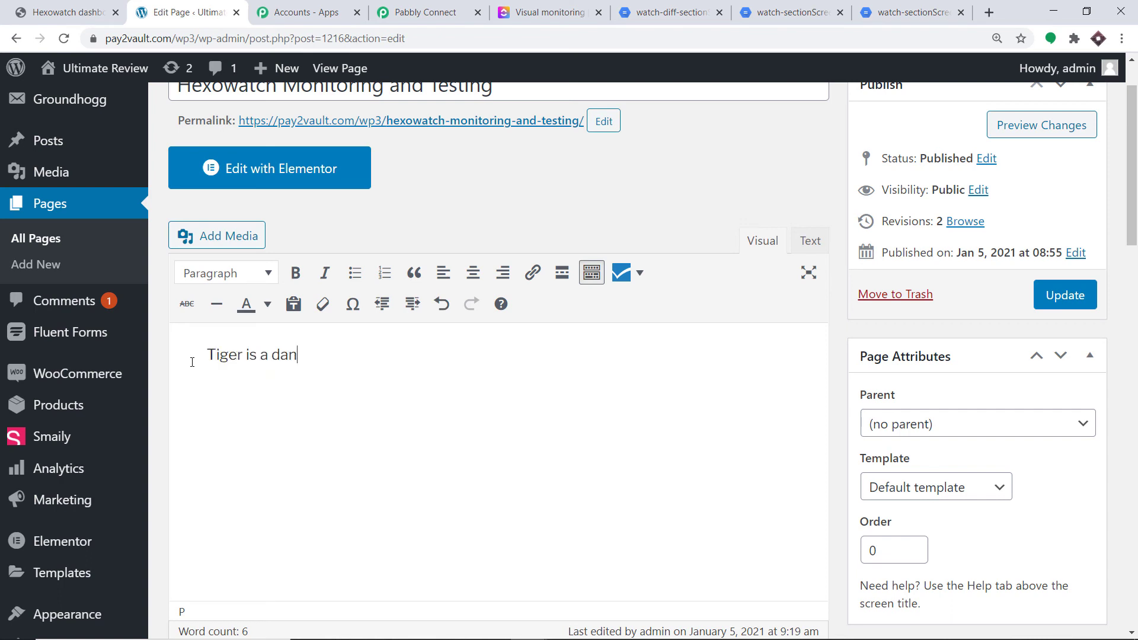
pyautogui.write('gerous animal, ')
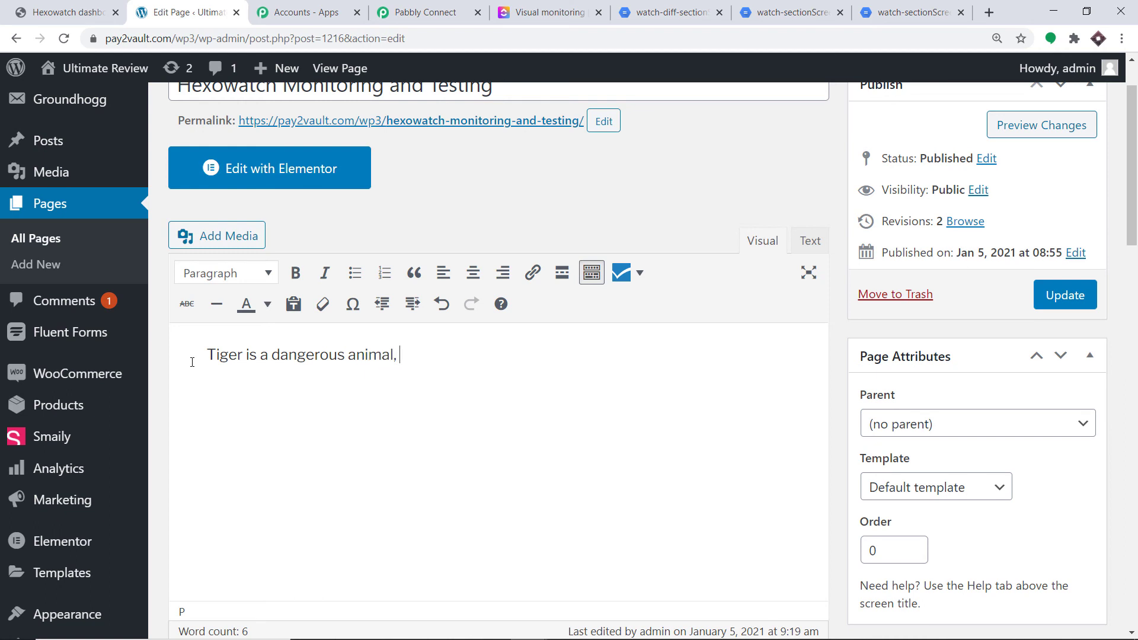
pyautogui.write('bewaare')
pyautogui.press('BackSpace')
pyautogui.press('BackSpace')
pyautogui.press('BackSpace')
pyautogui.write('re')
# Update the WordPress page and open its permalink to view the published content
pyautogui.scroll(2, 276, 361)
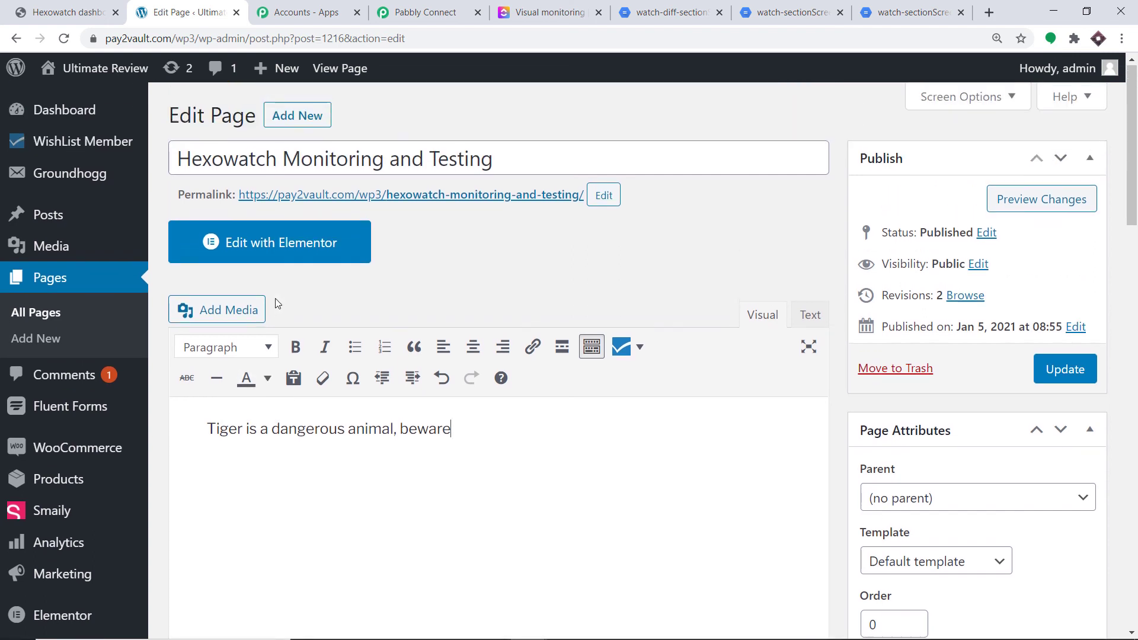
pyautogui.click(1043, 367)
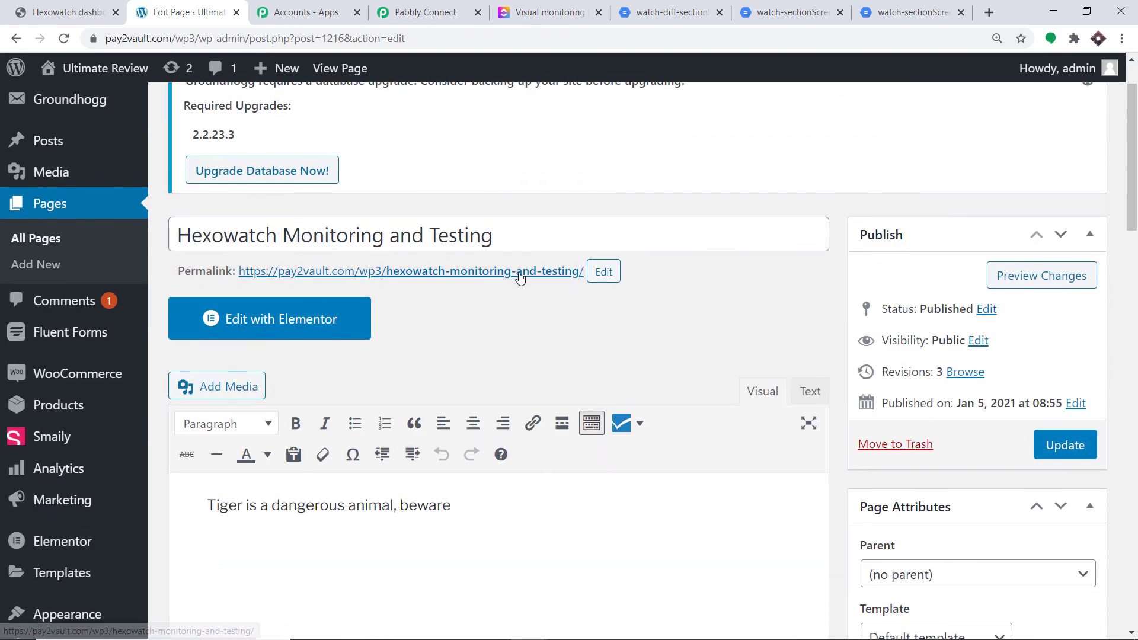
pyautogui.click(507, 273)
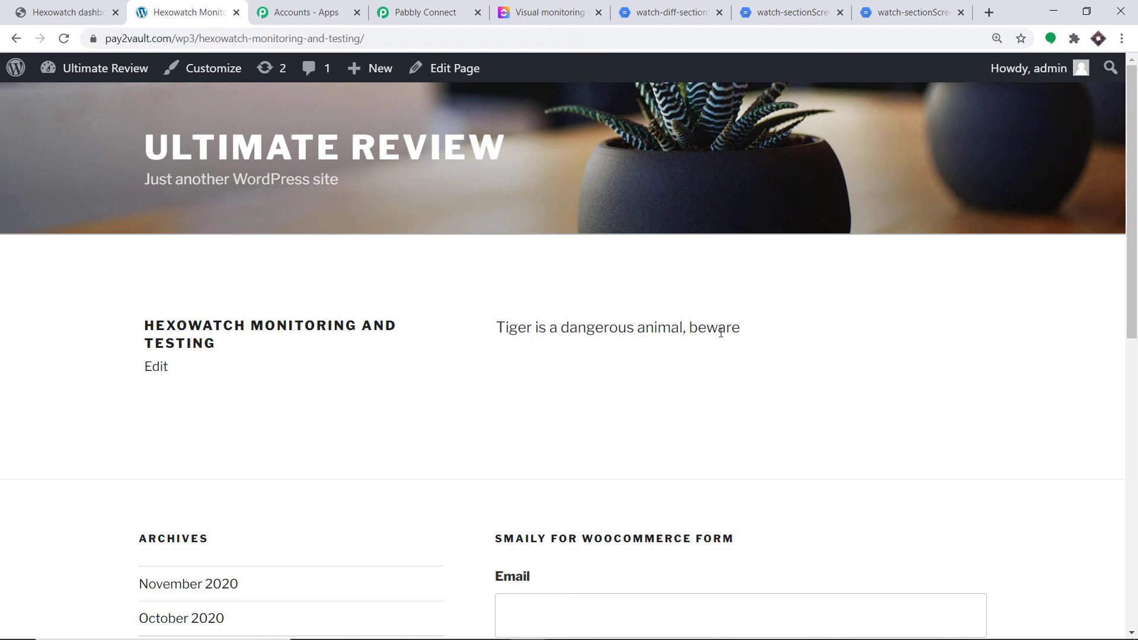
# Switch to ClickUp, close the open "Visual monitoring" task and reload the board
pyautogui.click(530, 7)
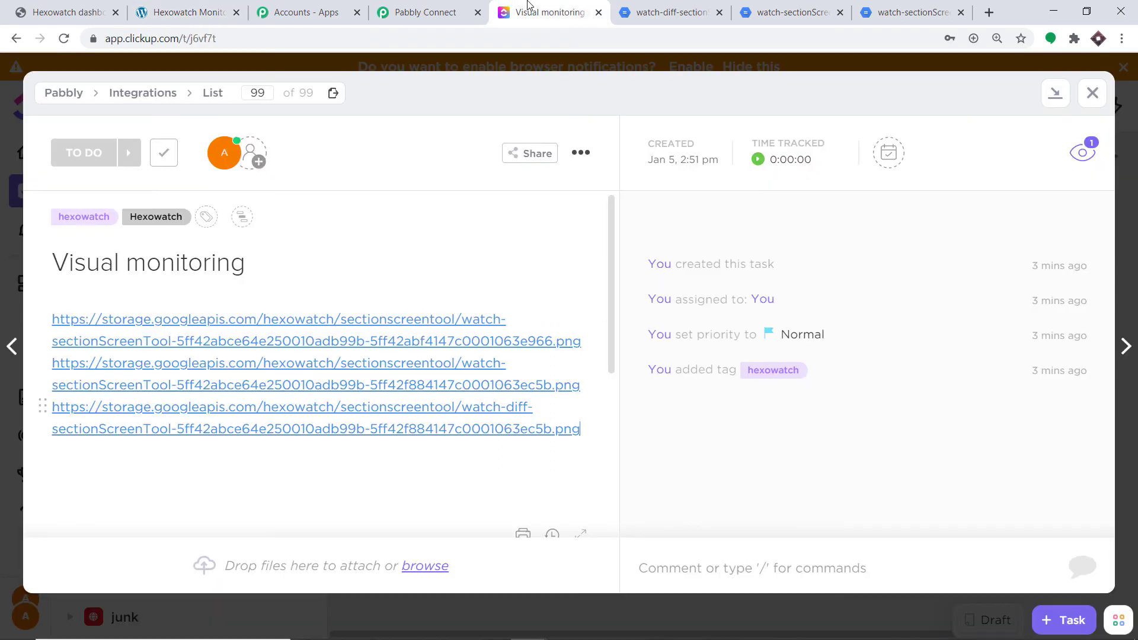
pyautogui.click(1093, 93)
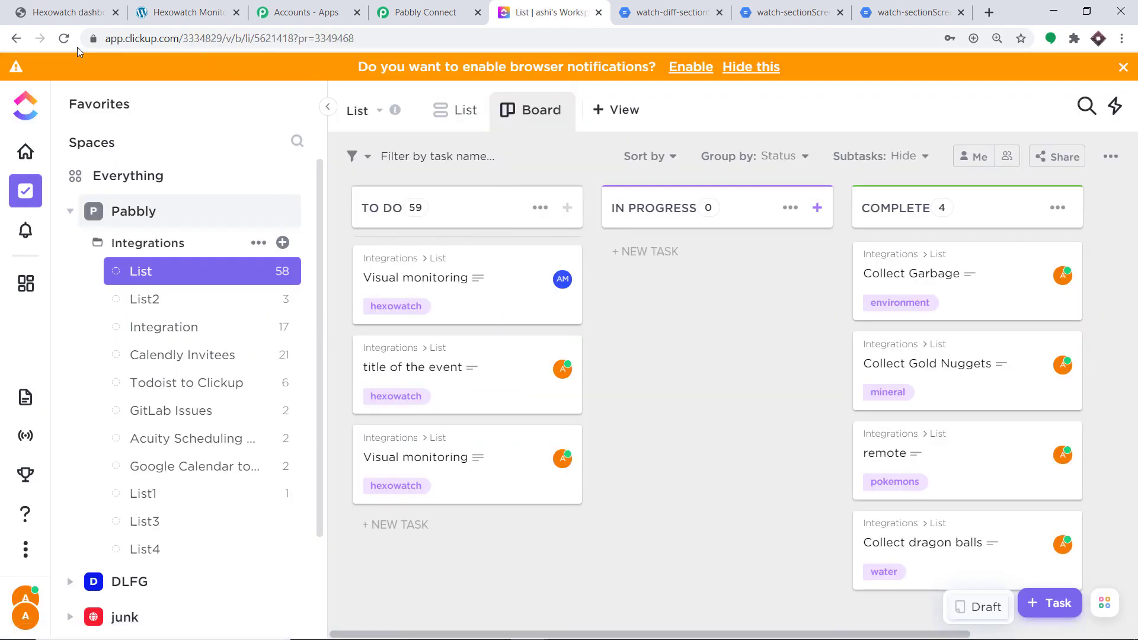
pyautogui.click(65, 39)
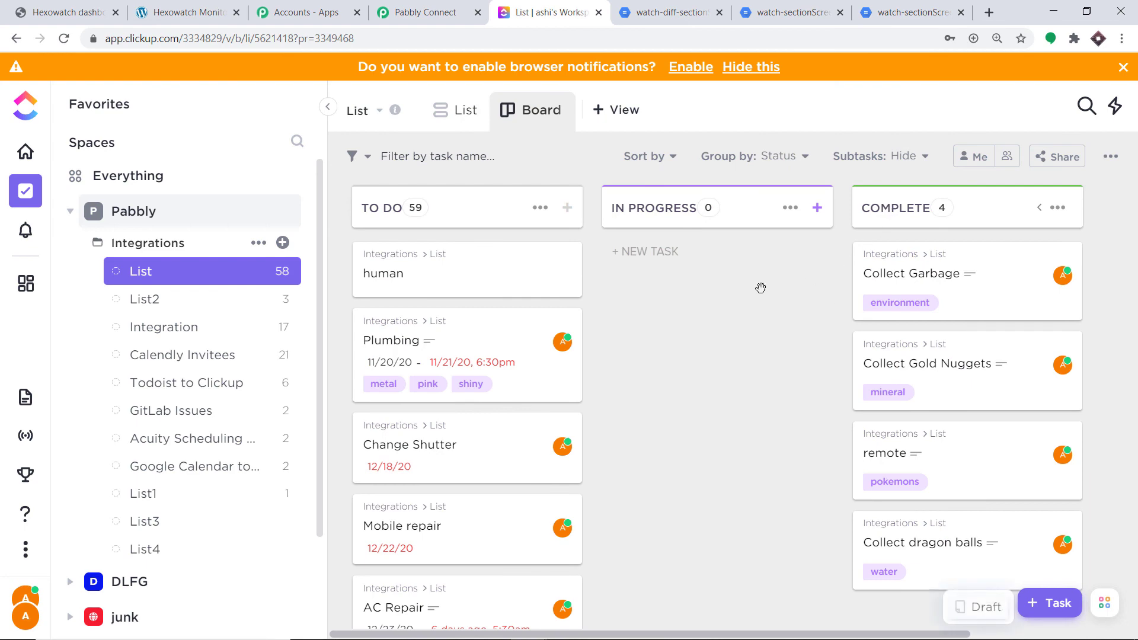
# Open the newest "Visual monitoring" task with the hexowatch tag at the end of the To Do column
pyautogui.moveTo(586, 276); pyautogui.dragTo(591, 524)
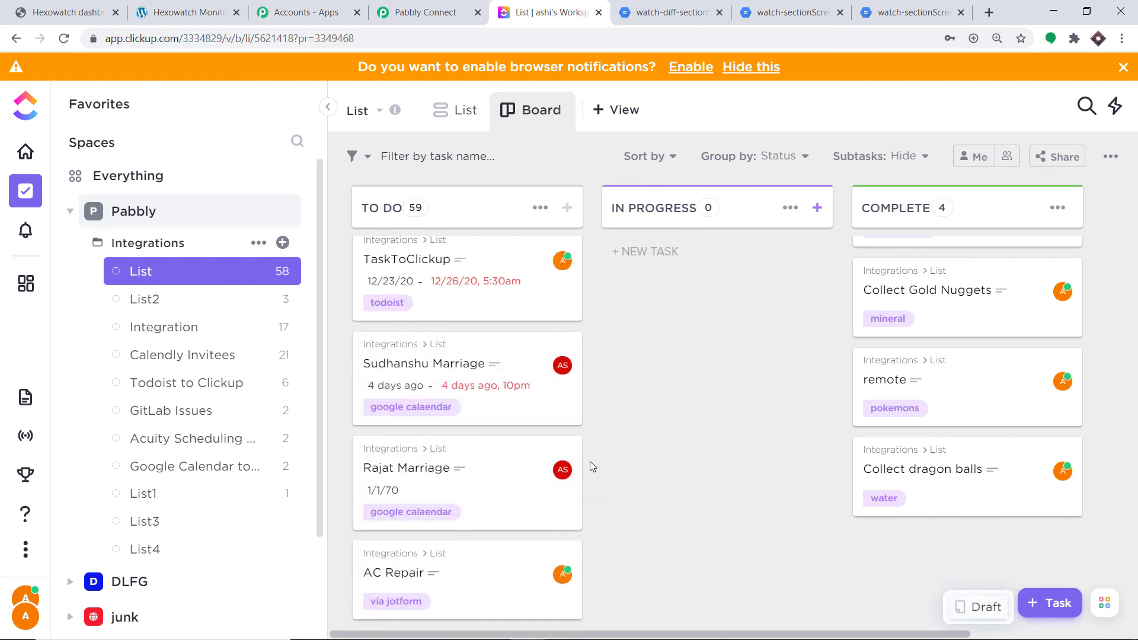
pyautogui.moveTo(585, 458); pyautogui.dragTo(584, 631)
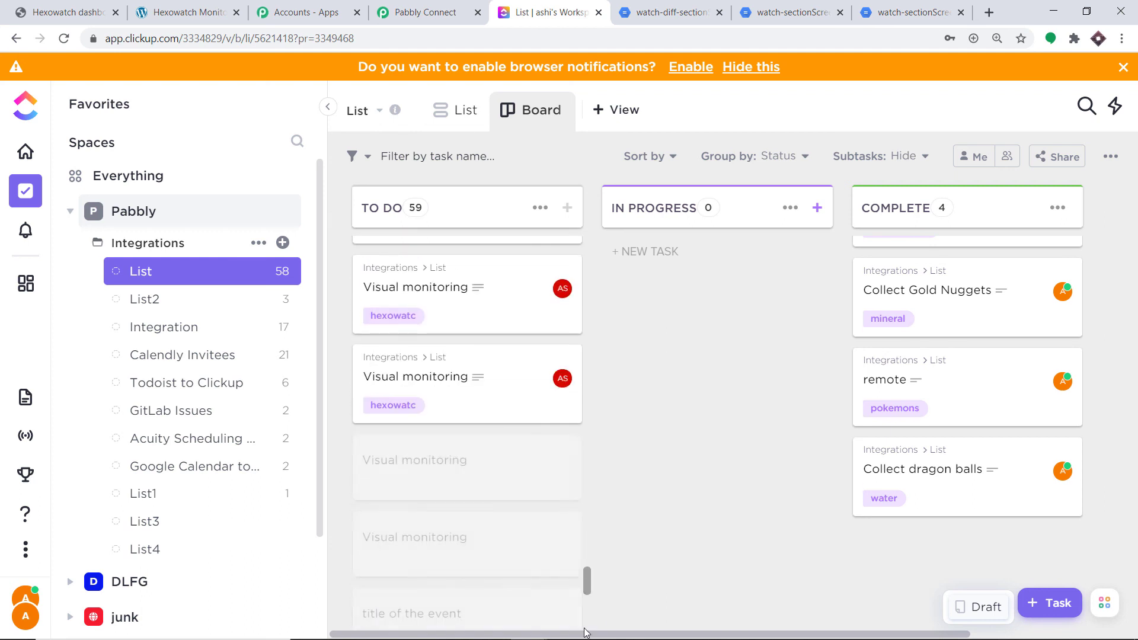
pyautogui.moveTo(587, 566); pyautogui.dragTo(586, 637)
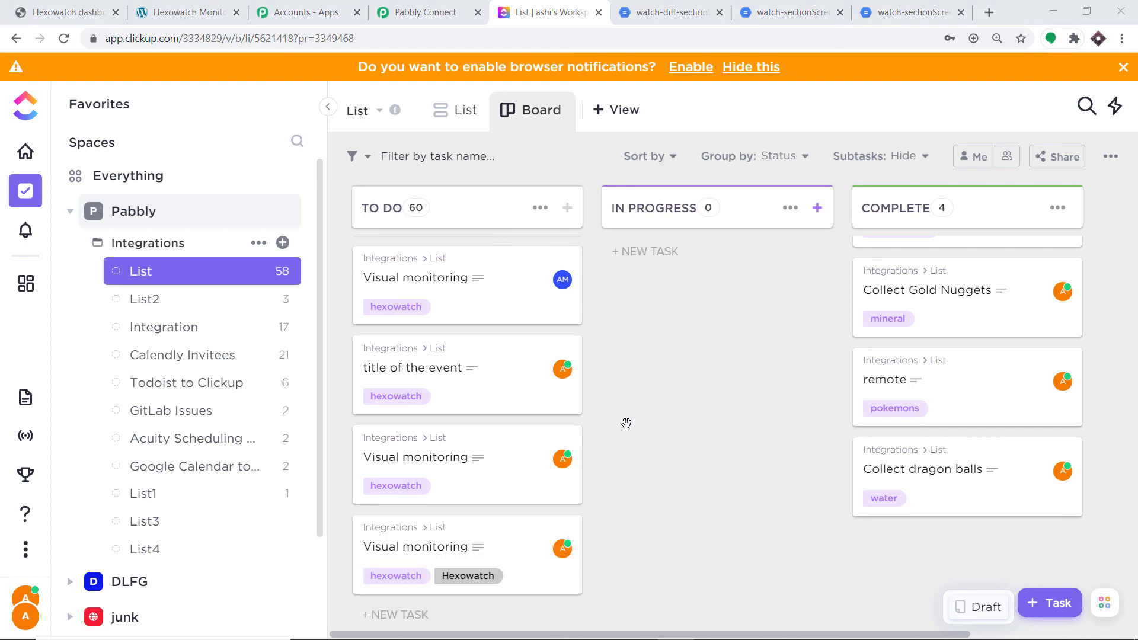
pyautogui.moveTo(384, 556)
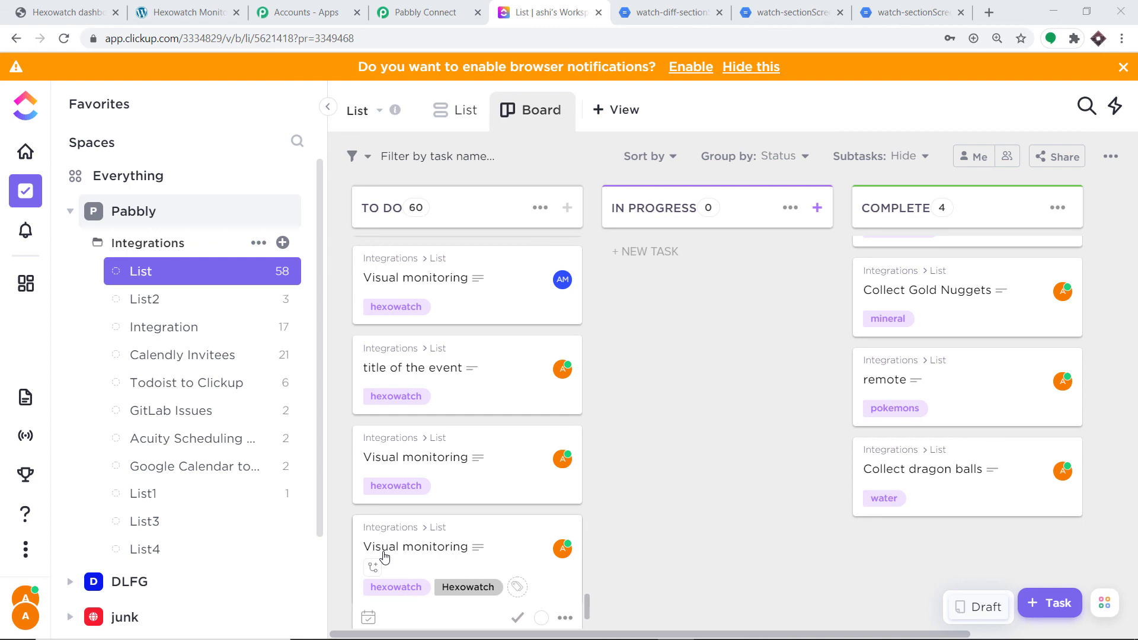
pyautogui.click(437, 551)
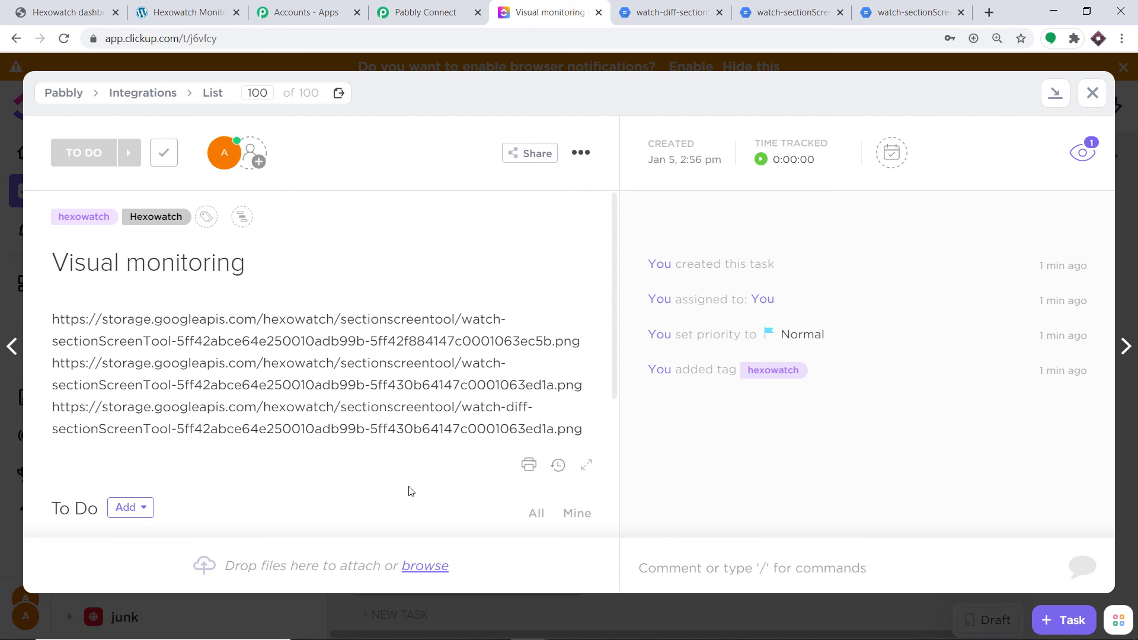
# Open the first screenshot link from the new task's description to view the page's previous content
pyautogui.tripleClick(444, 334)
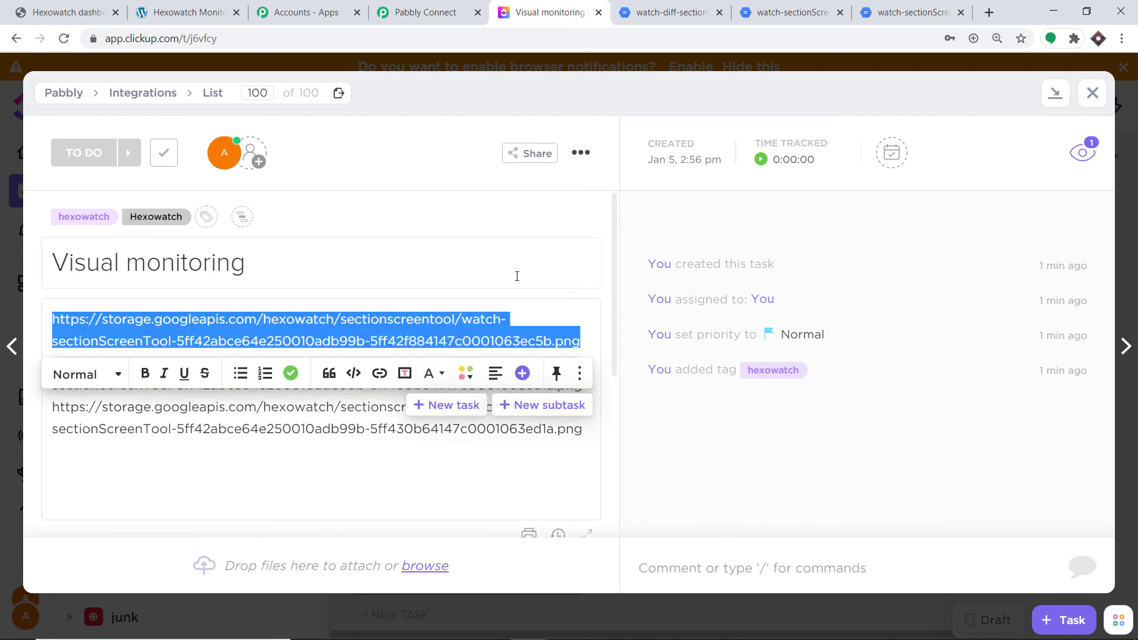
pyautogui.click(516, 272)
pyautogui.click(488, 326)
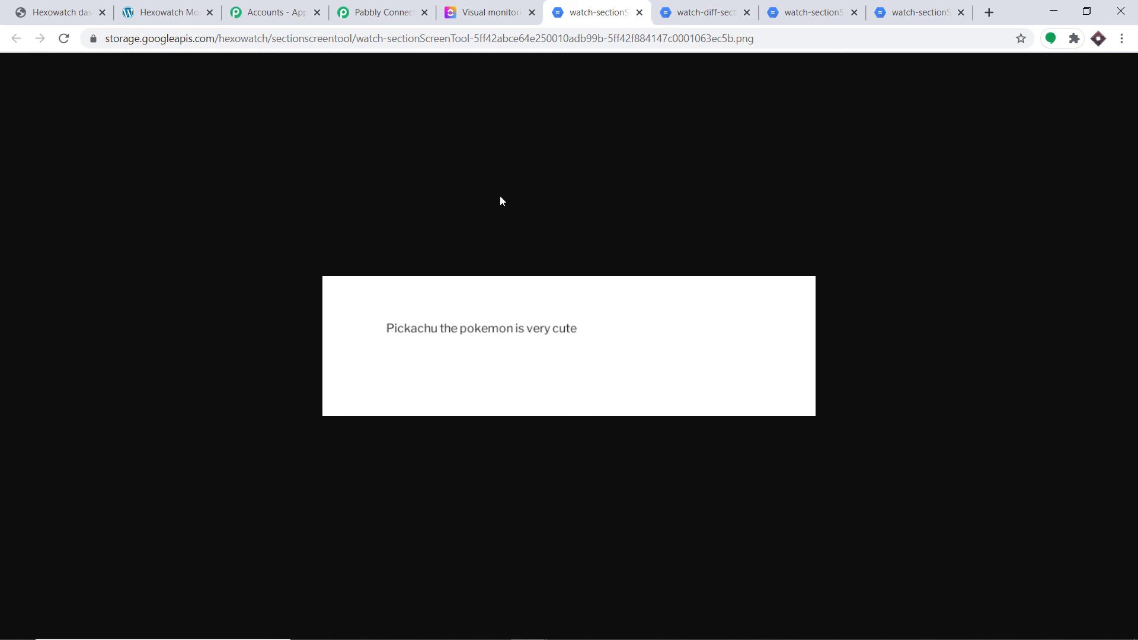
# Open the second screenshot link and the watch-diff link from the new task's description to check the updated content and the difference
pyautogui.click(516, 12)
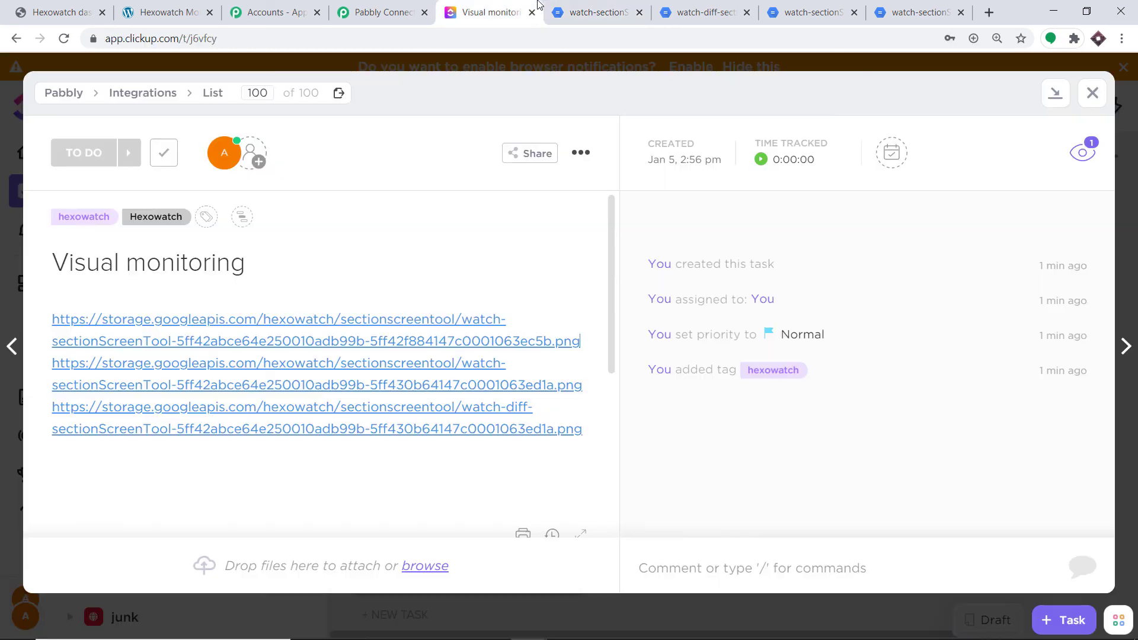
pyautogui.click(484, 370)
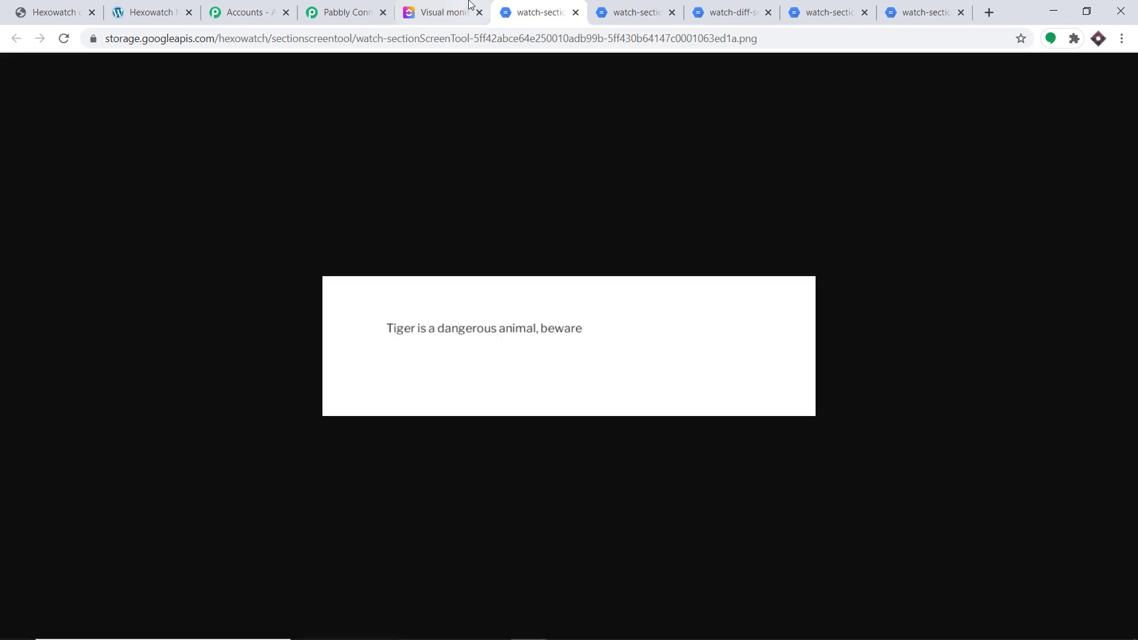
pyautogui.click(469, 12)
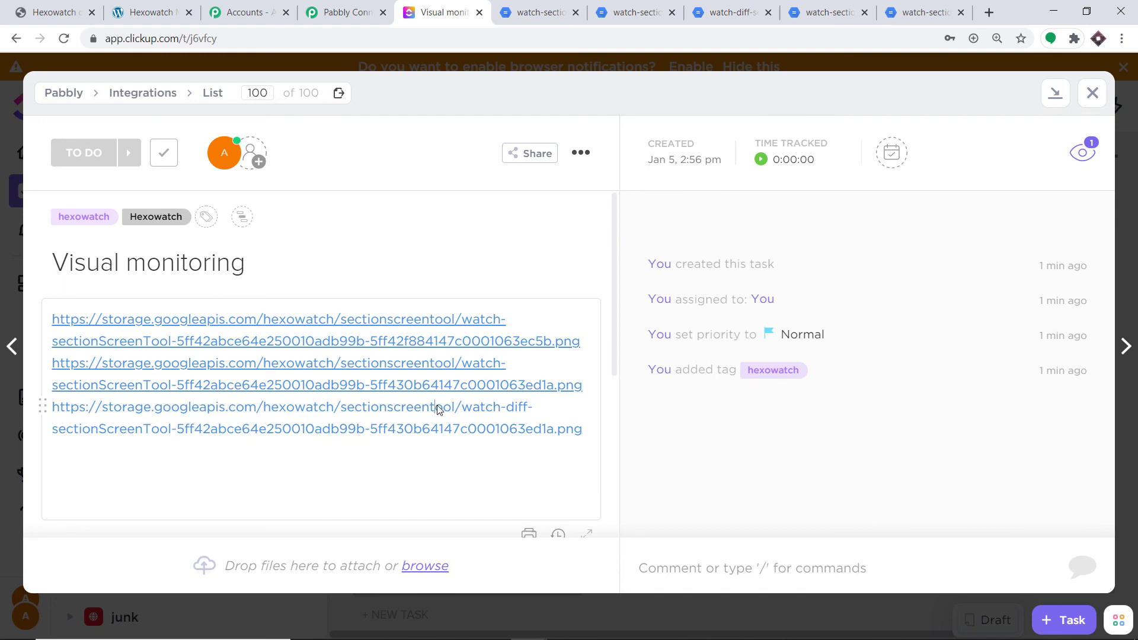
pyautogui.click(437, 409)
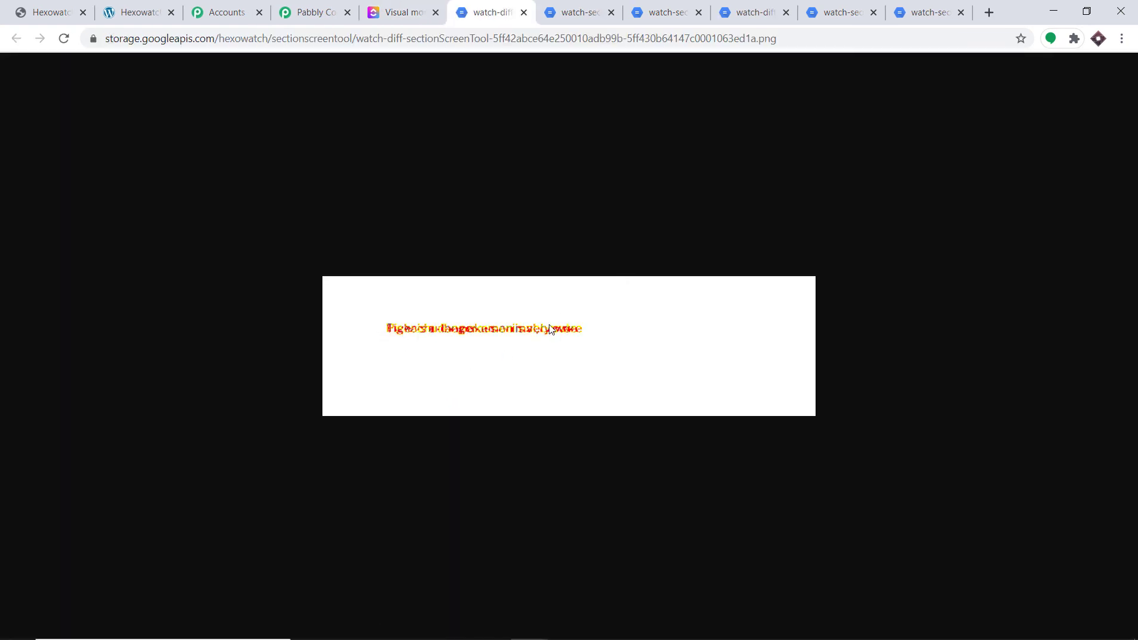